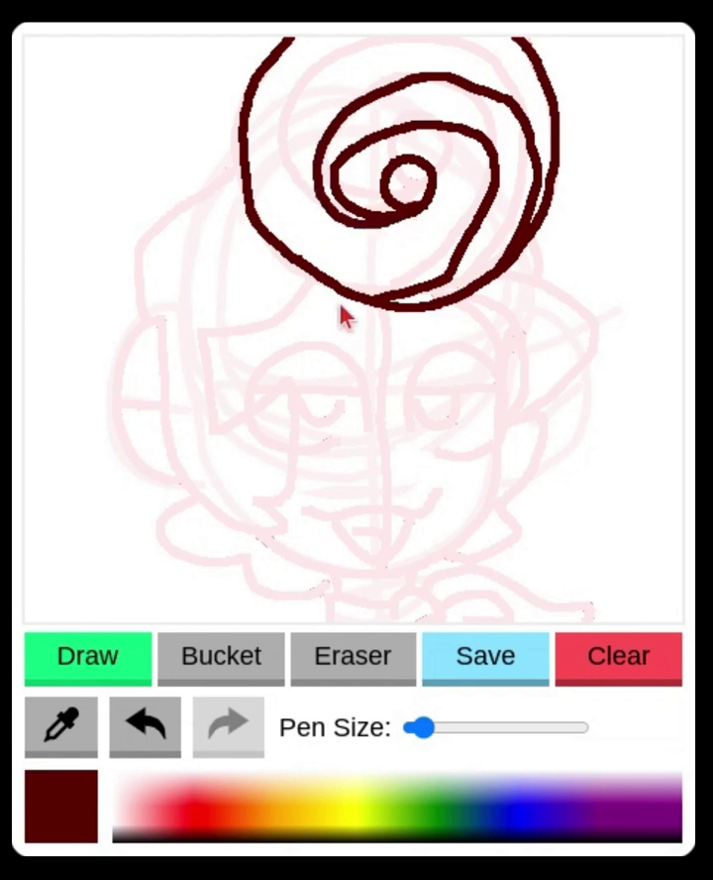
Undo the existing dark red bun outline and its inner spiral over the pink sketch
{"action": "left_click", "coordinate": [158, 727]}
{"action": "left_click", "coordinate": [158, 727]}
{"action": "left_click_drag", "start_coordinate": [286, 43], "coordinate": [311, 271]}
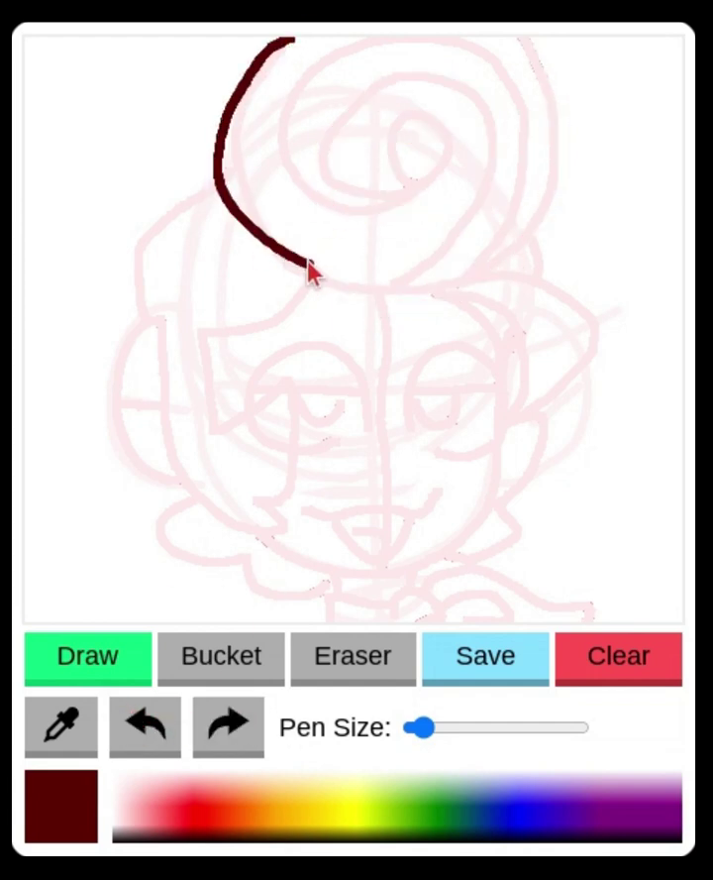
{"action": "key", "text": "ctrl+z"}
{"action": "mouse_move", "coordinate": [295, 43]}
{"action": "left_mouse_down"}
{"action": "mouse_move", "coordinate": [253, 61]}
{"action": "mouse_move", "coordinate": [392, 357]}
{"action": "left_mouse_up"}
{"action": "key", "text": "ctrl+z"}
{"action": "left_click_drag", "start_coordinate": [295, 48], "coordinate": [358, 300]}
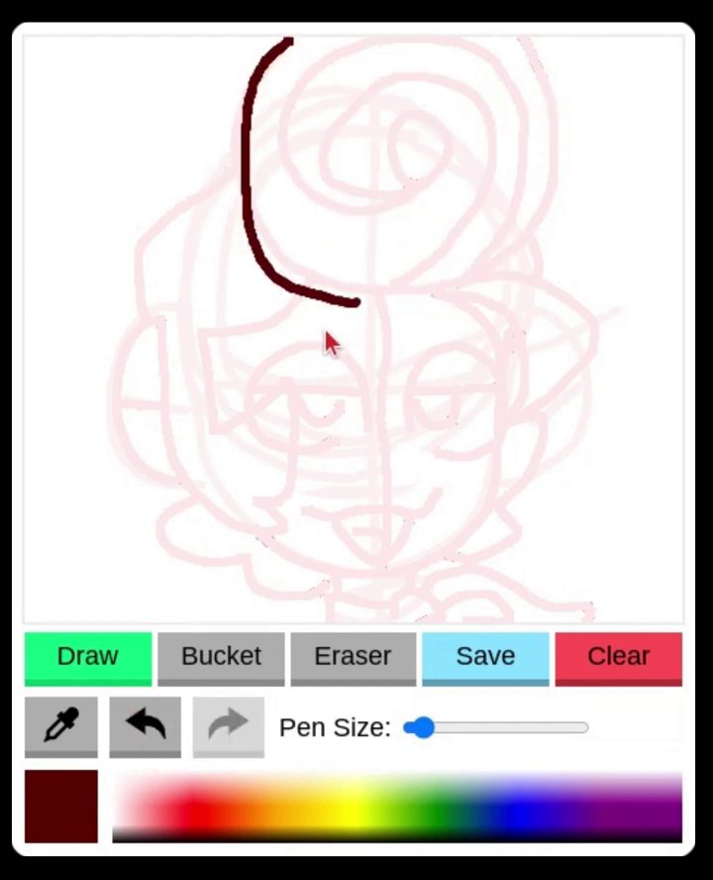
{"action": "key", "text": "ctrl+z"}
{"action": "mouse_move", "coordinate": [295, 44]}
{"action": "left_mouse_down"}
{"action": "mouse_move", "coordinate": [245, 107]}
{"action": "mouse_move", "coordinate": [407, 259]}
{"action": "mouse_move", "coordinate": [502, 226]}
{"action": "mouse_move", "coordinate": [504, 47]}
{"action": "mouse_move", "coordinate": [468, 34]}
{"action": "mouse_move", "coordinate": [220, 125]}
{"action": "mouse_move", "coordinate": [359, 305]}
{"action": "mouse_move", "coordinate": [509, 286]}
{"action": "mouse_move", "coordinate": [564, 61]}
{"action": "mouse_move", "coordinate": [547, 72]}
{"action": "mouse_move", "coordinate": [454, 241]}
{"action": "left_mouse_up"}
{"action": "key", "text": "ctrl+z"}
{"action": "key", "text": "ctrl+z"}
{"action": "key", "text": "ctrl+z"}
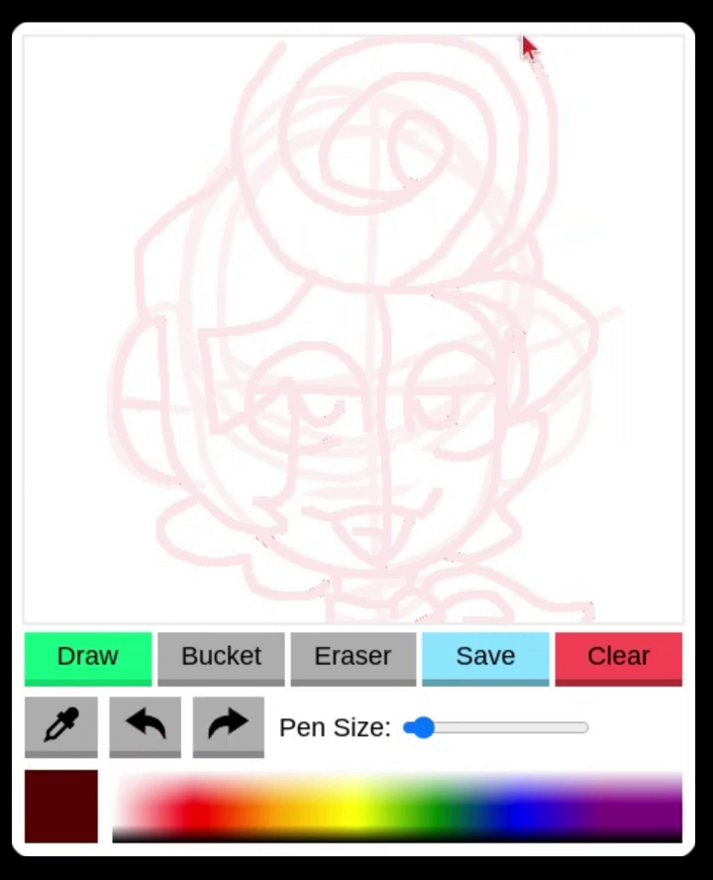
Draw the rounded hair bun in dark red, cut off at the canvas's upper edge, with a wide spiral coiling inside it
{"action": "mouse_move", "coordinate": [543, 230]}
{"action": "left_mouse_down"}
{"action": "mouse_move", "coordinate": [382, 294]}
{"action": "mouse_move", "coordinate": [244, 133]}
{"action": "mouse_move", "coordinate": [267, 38]}
{"action": "left_mouse_up"}
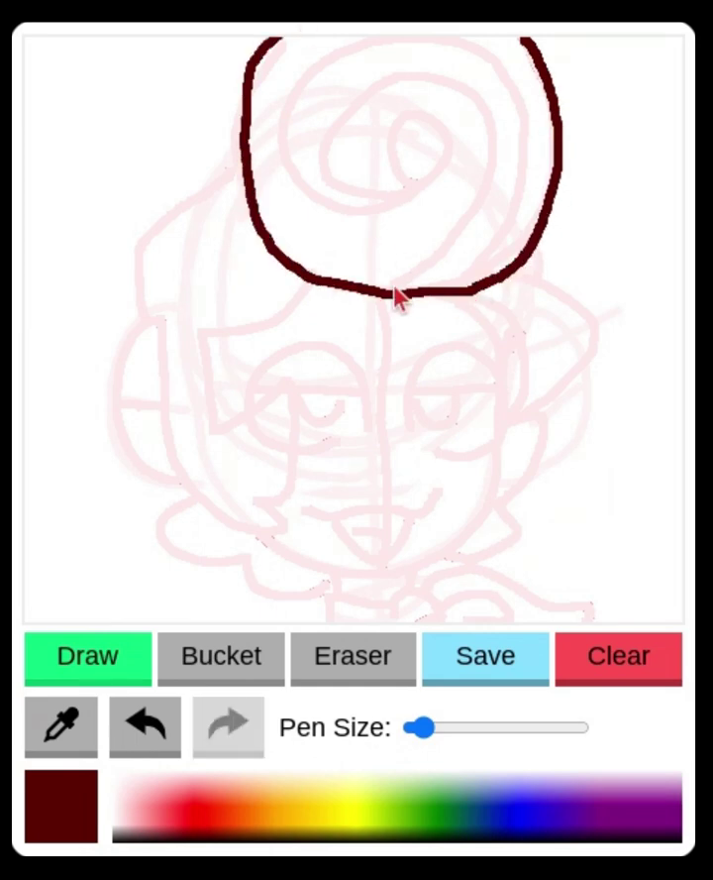
{"action": "mouse_move", "coordinate": [394, 293]}
{"action": "left_mouse_down"}
{"action": "mouse_move", "coordinate": [439, 264]}
{"action": "mouse_move", "coordinate": [515, 87]}
{"action": "left_mouse_up"}
{"action": "left_click", "coordinate": [154, 741]}
{"action": "mouse_move", "coordinate": [406, 292]}
{"action": "left_mouse_down"}
{"action": "mouse_move", "coordinate": [460, 256]}
{"action": "mouse_move", "coordinate": [421, 87]}
{"action": "mouse_move", "coordinate": [373, 198]}
{"action": "mouse_move", "coordinate": [442, 142]}
{"action": "mouse_move", "coordinate": [408, 184]}
{"action": "left_mouse_up"}
{"action": "mouse_move", "coordinate": [475, 291]}
{"action": "left_mouse_down"}
{"action": "mouse_move", "coordinate": [489, 84]}
{"action": "mouse_move", "coordinate": [414, 202]}
{"action": "left_mouse_up"}
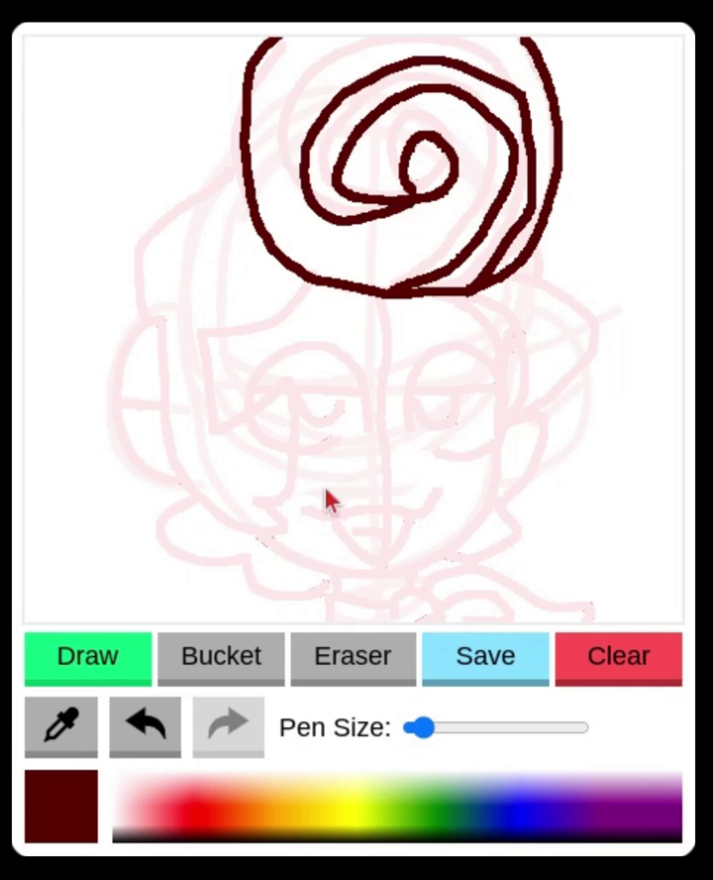
{"action": "left_click", "coordinate": [134, 715]}
{"action": "mouse_move", "coordinate": [556, 142]}
{"action": "left_mouse_down"}
{"action": "mouse_move", "coordinate": [400, 40]}
{"action": "mouse_move", "coordinate": [300, 201]}
{"action": "mouse_move", "coordinate": [408, 208]}
{"action": "left_mouse_up"}
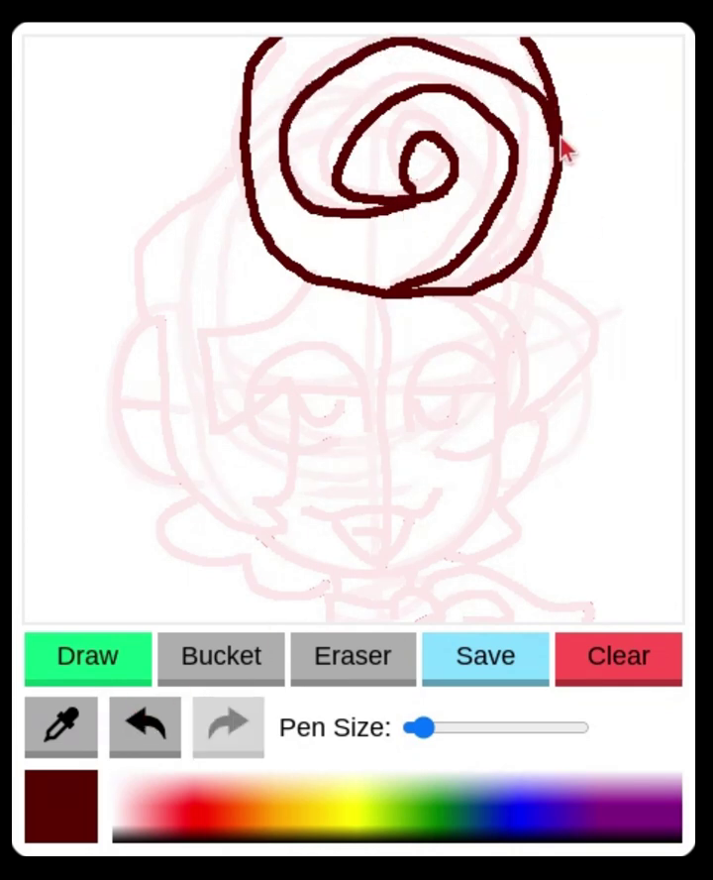
Draw the fringe from the bun down the left side of the face to a pointed cheek lock, and add the half-round ear
{"action": "mouse_move", "coordinate": [305, 288]}
{"action": "left_mouse_down"}
{"action": "mouse_move", "coordinate": [195, 338]}
{"action": "mouse_move", "coordinate": [202, 436]}
{"action": "mouse_move", "coordinate": [198, 430]}
{"action": "left_mouse_up"}
{"action": "key", "text": "e"}
{"action": "key", "text": "d"}
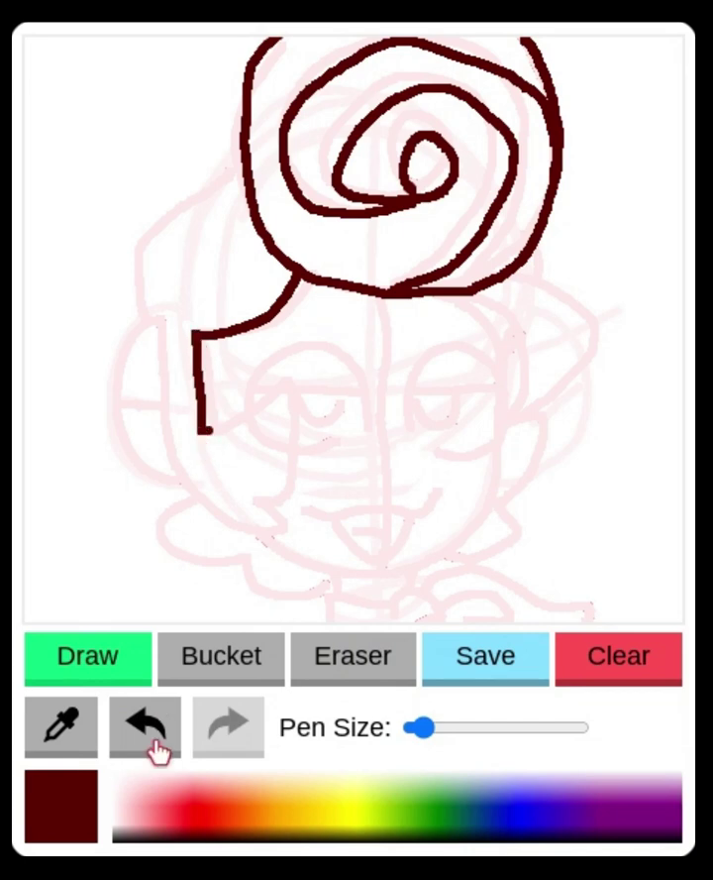
{"action": "left_click", "coordinate": [148, 748]}
{"action": "mouse_move", "coordinate": [198, 340]}
{"action": "left_mouse_down"}
{"action": "mouse_move", "coordinate": [202, 421]}
{"action": "mouse_move", "coordinate": [265, 429]}
{"action": "mouse_move", "coordinate": [267, 473]}
{"action": "mouse_move", "coordinate": [230, 494]}
{"action": "mouse_move", "coordinate": [196, 498]}
{"action": "mouse_move", "coordinate": [168, 447]}
{"action": "mouse_move", "coordinate": [161, 321]}
{"action": "mouse_move", "coordinate": [109, 391]}
{"action": "mouse_move", "coordinate": [162, 461]}
{"action": "mouse_move", "coordinate": [153, 401]}
{"action": "left_mouse_up"}
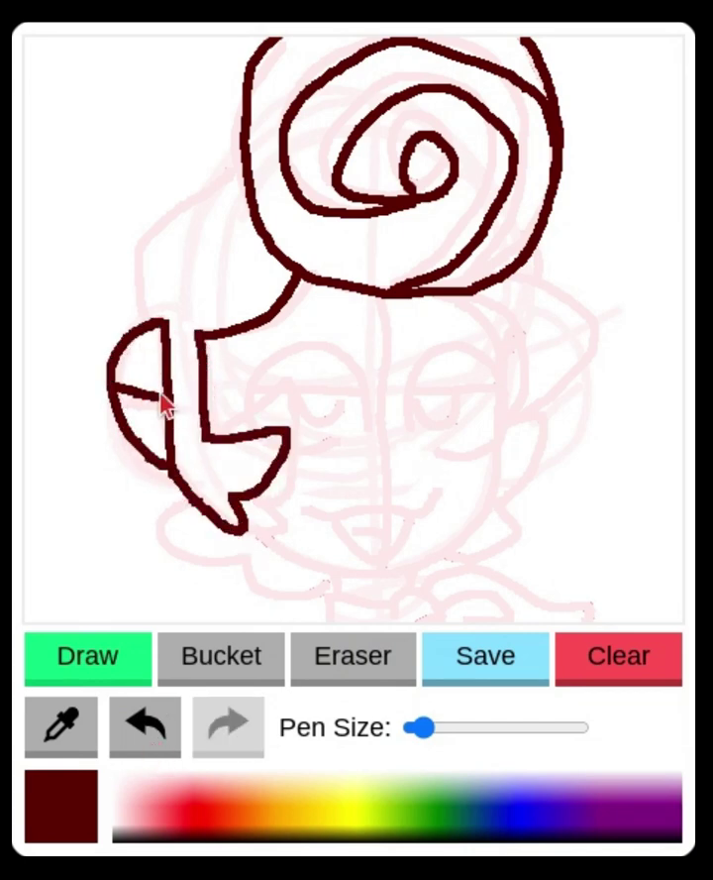
Erase the half-round left ear and redraw it slightly larger with a horizontal dividing line
{"action": "mouse_move", "coordinate": [111, 389]}
{"action": "left_mouse_down"}
{"action": "mouse_move", "coordinate": [114, 436]}
{"action": "mouse_move", "coordinate": [168, 479]}
{"action": "mouse_move", "coordinate": [115, 430]}
{"action": "mouse_move", "coordinate": [176, 496]}
{"action": "left_mouse_up"}
{"action": "left_click", "coordinate": [125, 735]}
{"action": "left_click", "coordinate": [148, 738]}
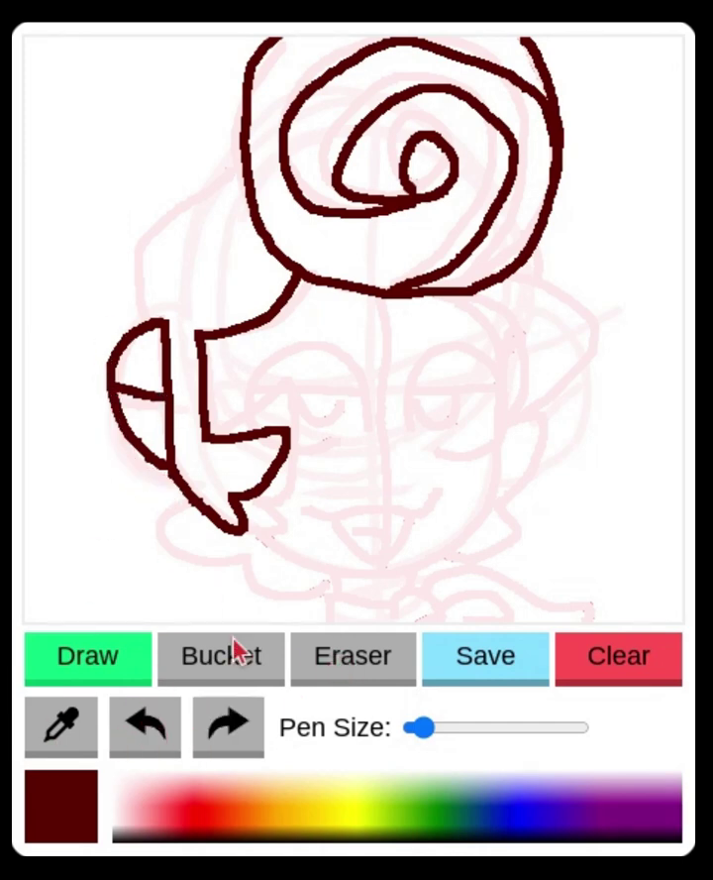
{"action": "left_click", "coordinate": [329, 668]}
{"action": "mouse_move", "coordinate": [131, 362]}
{"action": "left_mouse_down"}
{"action": "mouse_move", "coordinate": [115, 334]}
{"action": "mouse_move", "coordinate": [95, 397]}
{"action": "mouse_move", "coordinate": [134, 390]}
{"action": "mouse_move", "coordinate": [153, 453]}
{"action": "mouse_move", "coordinate": [157, 408]}
{"action": "left_mouse_up"}
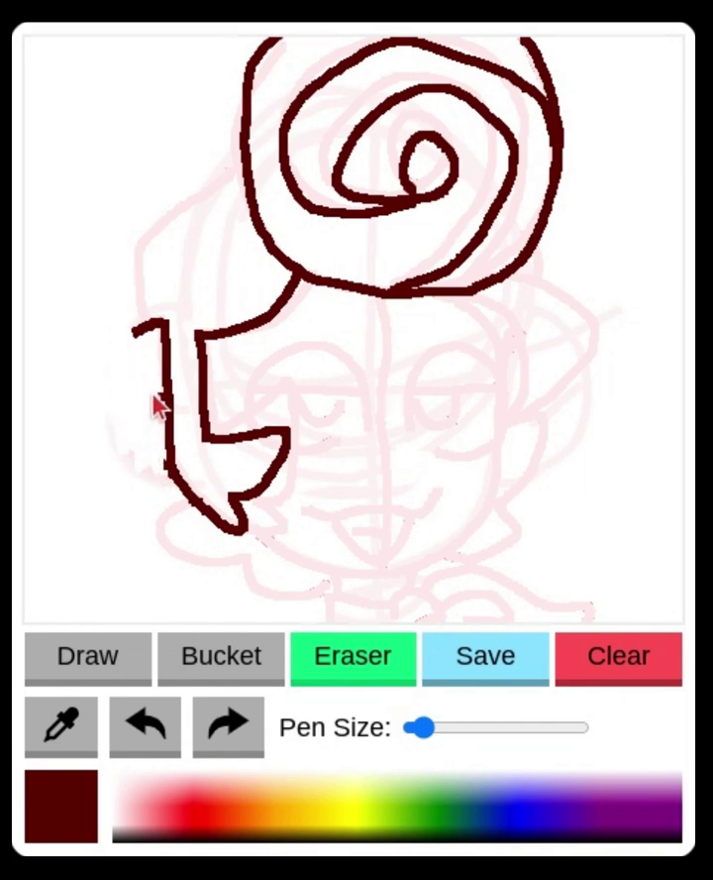
{"action": "left_click", "coordinate": [88, 652]}
{"action": "mouse_move", "coordinate": [159, 325]}
{"action": "left_mouse_down"}
{"action": "mouse_move", "coordinate": [114, 363]}
{"action": "mouse_move", "coordinate": [171, 474]}
{"action": "left_mouse_up"}
{"action": "left_click_drag", "start_coordinate": [109, 401], "coordinate": [166, 407]}
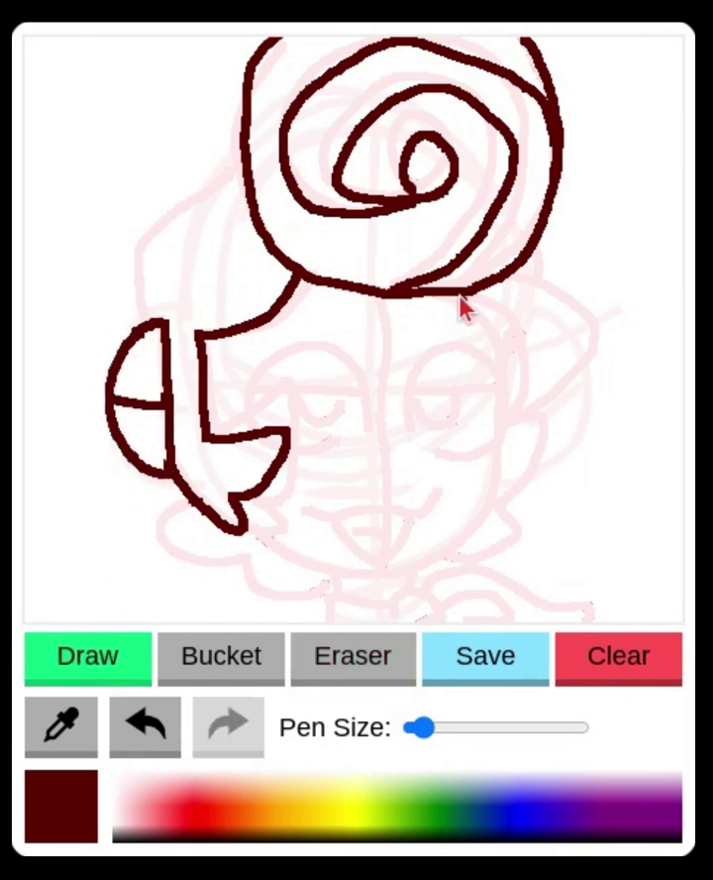
Draw the curved hair locks under the bun's right side and the rounded hair outline from the left ear up to the bun
{"action": "left_click", "coordinate": [146, 731]}
{"action": "mouse_move", "coordinate": [486, 297]}
{"action": "left_mouse_down"}
{"action": "mouse_move", "coordinate": [599, 349]}
{"action": "mouse_move", "coordinate": [502, 281]}
{"action": "mouse_move", "coordinate": [442, 297]}
{"action": "mouse_move", "coordinate": [492, 359]}
{"action": "mouse_move", "coordinate": [525, 341]}
{"action": "mouse_move", "coordinate": [545, 247]}
{"action": "left_mouse_up"}
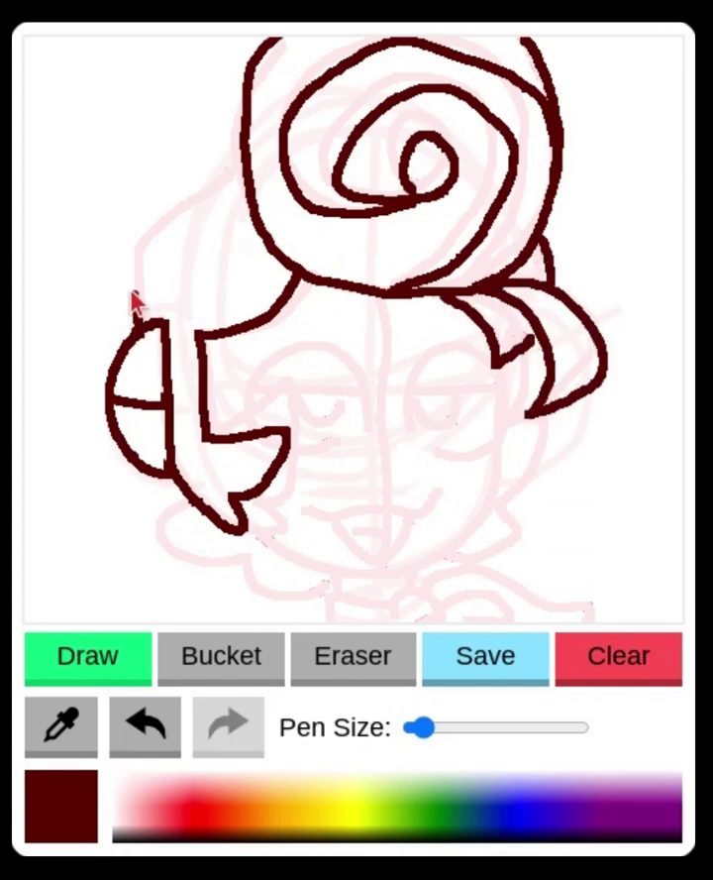
{"action": "mouse_move", "coordinate": [137, 319]}
{"action": "left_mouse_down"}
{"action": "mouse_move", "coordinate": [135, 246]}
{"action": "mouse_move", "coordinate": [236, 182]}
{"action": "left_mouse_up"}
Draw the face outline around the chin to the left lock, and add the right ear with its inner line and a small lobe
{"action": "left_click_drag", "start_coordinate": [496, 368], "coordinate": [500, 500]}
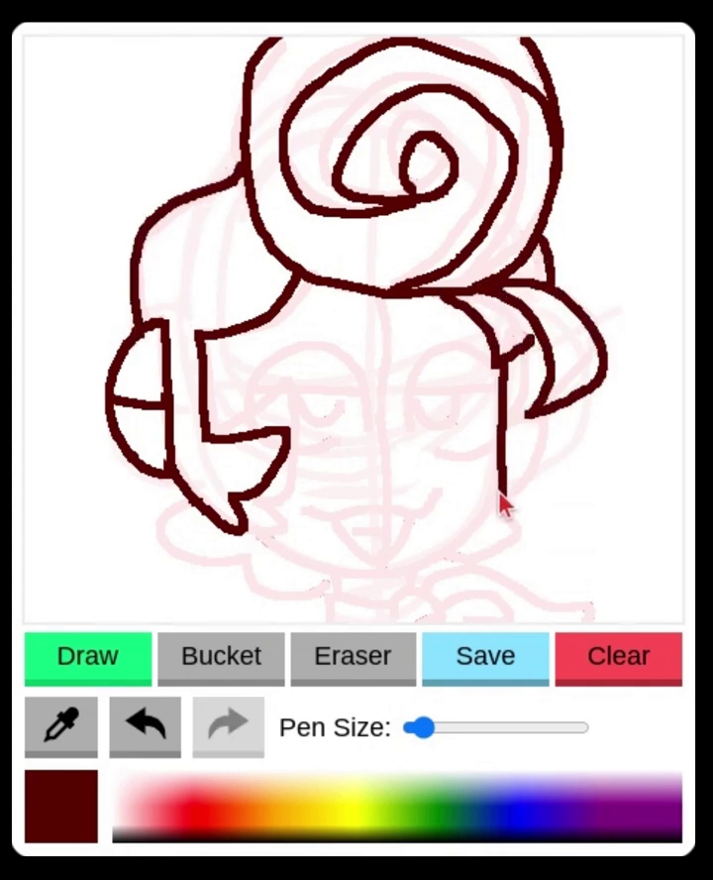
{"action": "left_click", "coordinate": [146, 726]}
{"action": "mouse_move", "coordinate": [494, 375]}
{"action": "left_mouse_down"}
{"action": "mouse_move", "coordinate": [503, 492]}
{"action": "mouse_move", "coordinate": [434, 555]}
{"action": "mouse_move", "coordinate": [371, 573]}
{"action": "mouse_move", "coordinate": [300, 555]}
{"action": "mouse_move", "coordinate": [241, 519]}
{"action": "left_mouse_up"}
{"action": "mouse_move", "coordinate": [538, 334]}
{"action": "left_mouse_down"}
{"action": "mouse_move", "coordinate": [544, 444]}
{"action": "mouse_move", "coordinate": [486, 525]}
{"action": "left_mouse_up"}
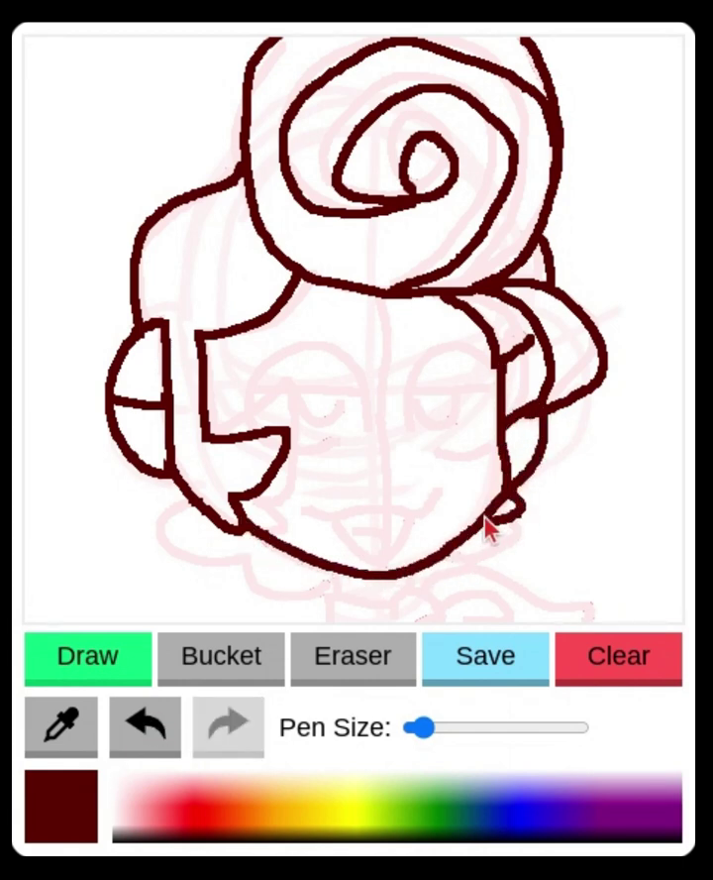
{"action": "left_click_drag", "start_coordinate": [519, 367], "coordinate": [524, 416]}
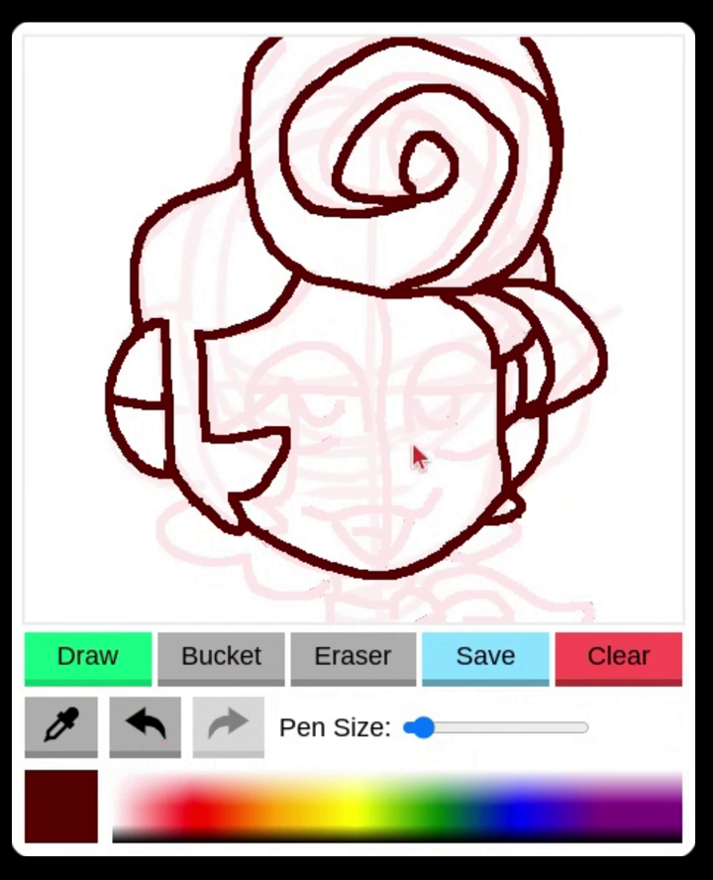
Draw the left eye outline overlapping the fringe tip, with a round iris inside and no eyelid line
{"action": "key", "text": "ctrl+z"}
{"action": "mouse_move", "coordinate": [355, 372]}
{"action": "left_mouse_down"}
{"action": "mouse_move", "coordinate": [257, 371]}
{"action": "mouse_move", "coordinate": [265, 440]}
{"action": "mouse_move", "coordinate": [317, 448]}
{"action": "mouse_move", "coordinate": [351, 433]}
{"action": "left_mouse_up"}
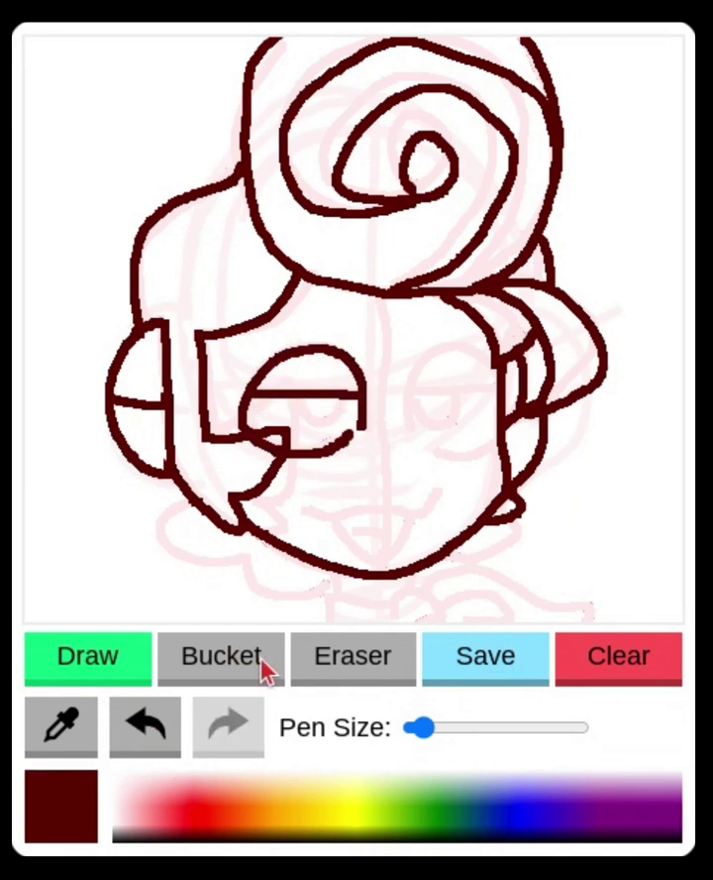
{"action": "key", "text": "ctrl+z"}
{"action": "left_click_drag", "start_coordinate": [300, 374], "coordinate": [315, 368]}
Draw the right eye as a single rounded outline touching the right edge of the face
{"action": "left_click_drag", "start_coordinate": [402, 428], "coordinate": [474, 355]}
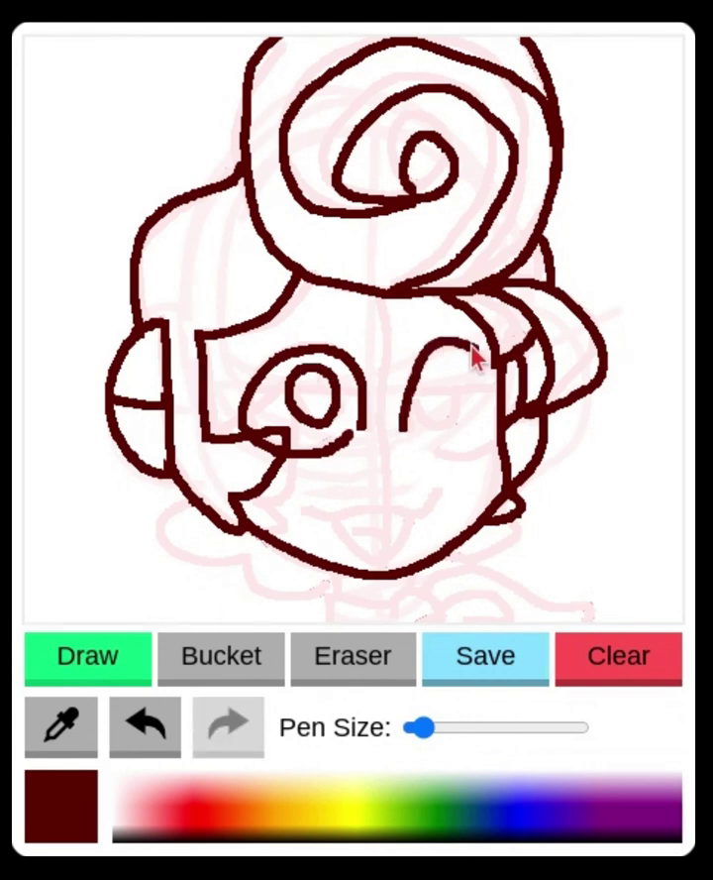
{"action": "key", "text": "ctrl+z"}
{"action": "mouse_move", "coordinate": [402, 425]}
{"action": "left_mouse_down"}
{"action": "mouse_move", "coordinate": [412, 373]}
{"action": "mouse_move", "coordinate": [487, 384]}
{"action": "mouse_move", "coordinate": [419, 447]}
{"action": "left_mouse_up"}
{"action": "key", "text": "ctrl+z"}
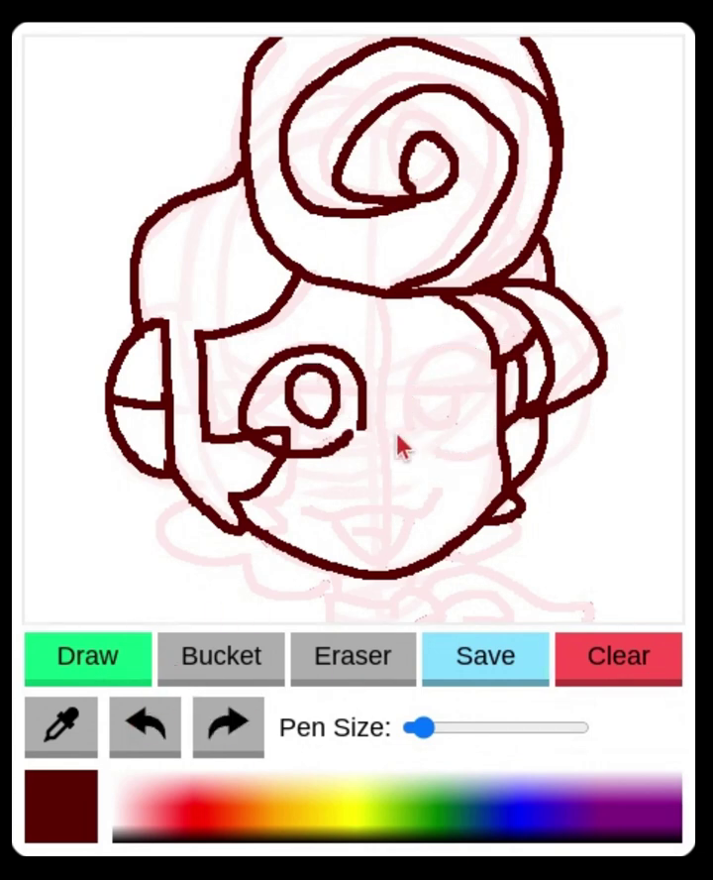
{"action": "key", "text": "ctrl+z"}
{"action": "mouse_move", "coordinate": [407, 377]}
{"action": "left_mouse_down"}
{"action": "mouse_move", "coordinate": [487, 377]}
{"action": "mouse_move", "coordinate": [464, 447]}
{"action": "mouse_move", "coordinate": [407, 430]}
{"action": "mouse_move", "coordinate": [415, 390]}
{"action": "mouse_move", "coordinate": [436, 414]}
{"action": "left_mouse_up"}
{"action": "key", "text": "ctrl+z"}
Erase the round iris inside the left eye
{"action": "left_click", "coordinate": [315, 678]}
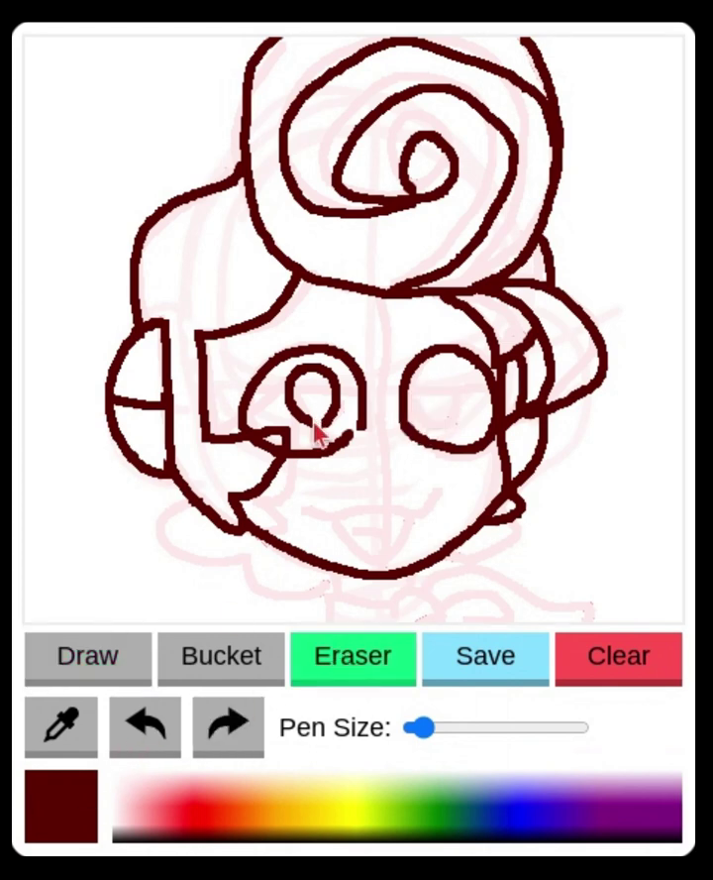
{"action": "mouse_move", "coordinate": [340, 422]}
{"action": "left_mouse_down"}
{"action": "mouse_move", "coordinate": [321, 367]}
{"action": "mouse_move", "coordinate": [287, 380]}
{"action": "mouse_move", "coordinate": [316, 363]}
{"action": "mouse_move", "coordinate": [340, 408]}
{"action": "mouse_move", "coordinate": [302, 425]}
{"action": "mouse_move", "coordinate": [285, 386]}
{"action": "left_mouse_up"}
{"action": "left_click", "coordinate": [298, 392]}
Draw a small, thick round iris in each eye with the dark red pen
{"action": "left_click", "coordinate": [132, 662]}
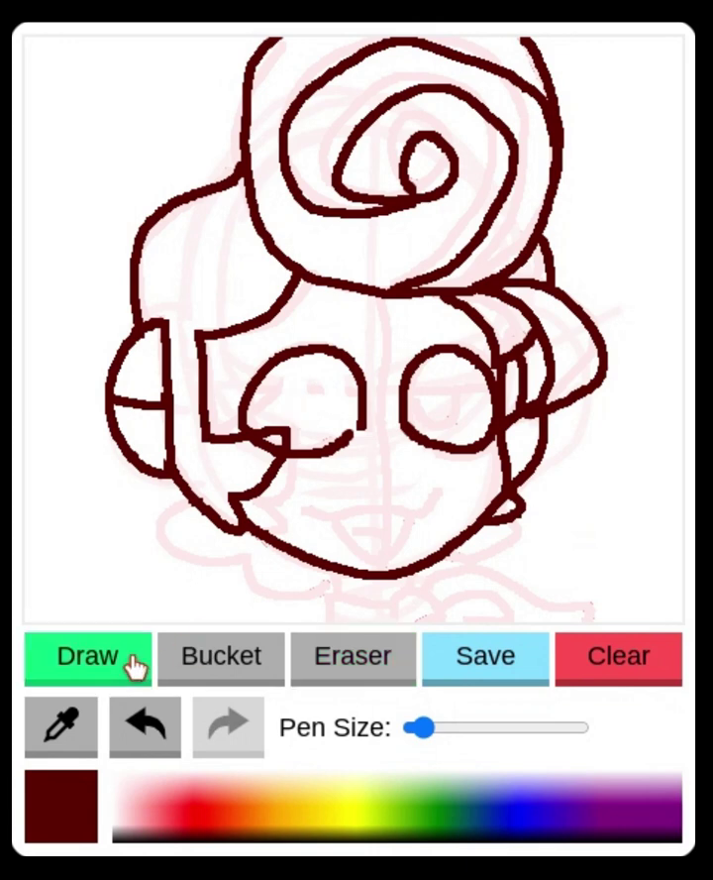
{"action": "mouse_move", "coordinate": [416, 407]}
{"action": "left_mouse_down"}
{"action": "mouse_move", "coordinate": [436, 376]}
{"action": "mouse_move", "coordinate": [417, 411]}
{"action": "mouse_move", "coordinate": [430, 382]}
{"action": "mouse_move", "coordinate": [414, 403]}
{"action": "mouse_move", "coordinate": [428, 385]}
{"action": "left_mouse_up"}
{"action": "left_click", "coordinate": [168, 726]}
{"action": "left_click", "coordinate": [415, 728]}
{"action": "left_click", "coordinate": [170, 730]}
{"action": "left_click", "coordinate": [172, 732]}
{"action": "left_click", "coordinate": [424, 731]}
{"action": "mouse_move", "coordinate": [329, 416]}
{"action": "left_mouse_down"}
{"action": "mouse_move", "coordinate": [295, 405]}
{"action": "mouse_move", "coordinate": [327, 395]}
{"action": "left_mouse_up"}
Draw a wide smiling mouth with upturned ends and a vertical centre line from the bun down to the chin
{"action": "mouse_move", "coordinate": [321, 488]}
{"action": "left_mouse_down"}
{"action": "mouse_move", "coordinate": [407, 506]}
{"action": "mouse_move", "coordinate": [443, 490]}
{"action": "left_mouse_up"}
{"action": "mouse_move", "coordinate": [377, 288]}
{"action": "left_mouse_down"}
{"action": "mouse_move", "coordinate": [391, 400]}
{"action": "mouse_move", "coordinate": [391, 572]}
{"action": "left_mouse_up"}
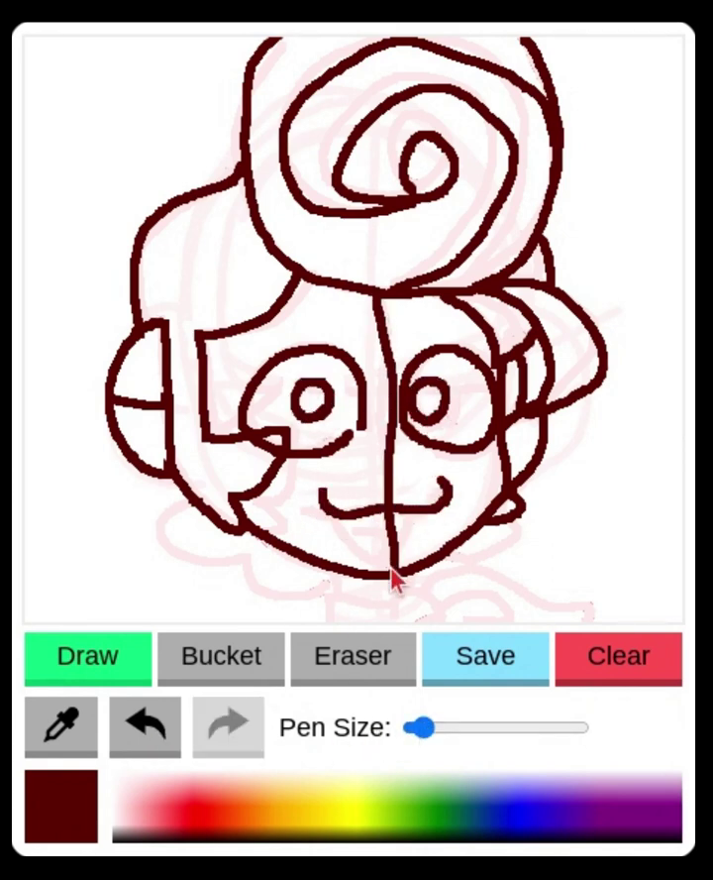
{"action": "left_click", "coordinate": [149, 729]}
Reduce the pen size slightly and draw a small V-shaped mark beside the left corner of the mouth
{"action": "left_click", "coordinate": [421, 728]}
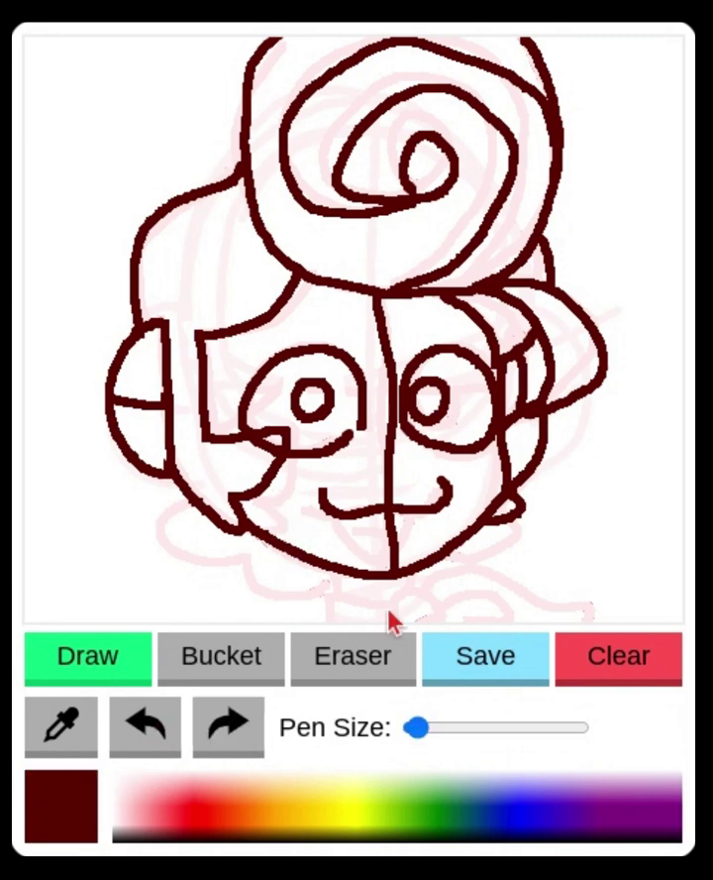
{"action": "left_click_drag", "start_coordinate": [462, 482], "coordinate": [485, 480]}
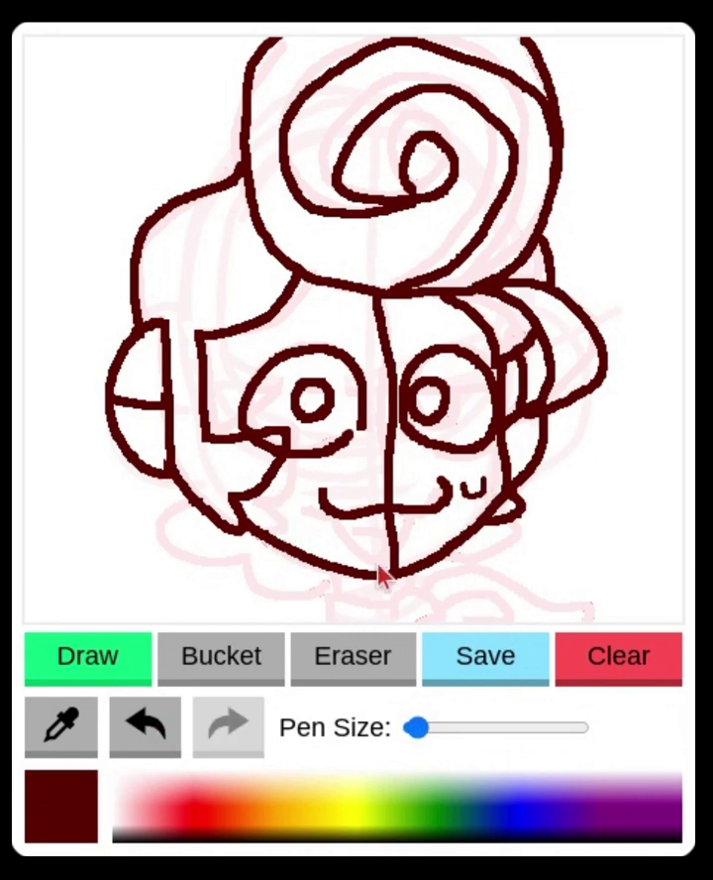
{"action": "left_click", "coordinate": [142, 737]}
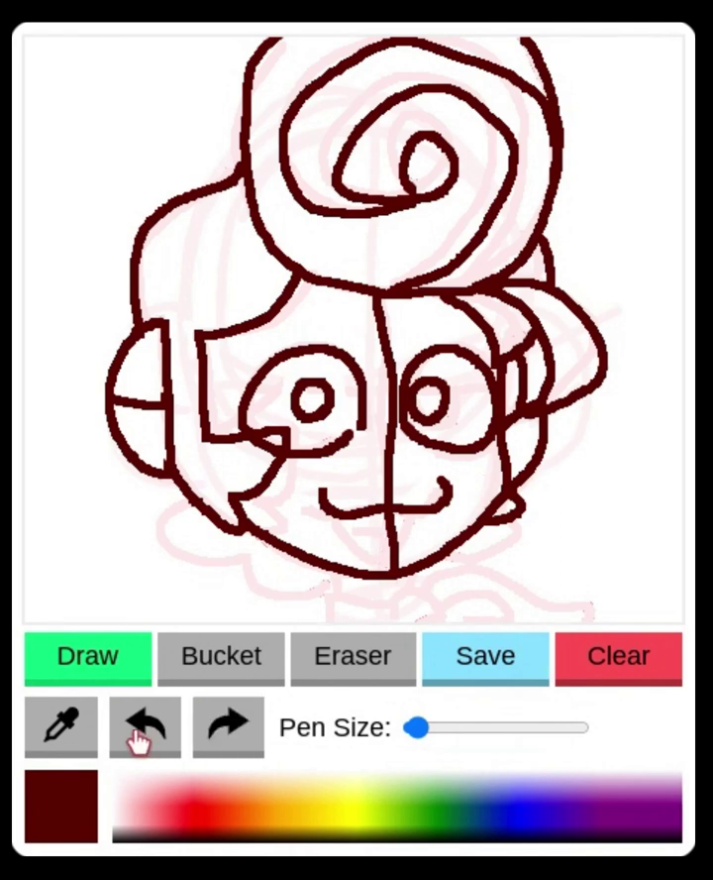
{"action": "left_click_drag", "start_coordinate": [283, 507], "coordinate": [298, 509]}
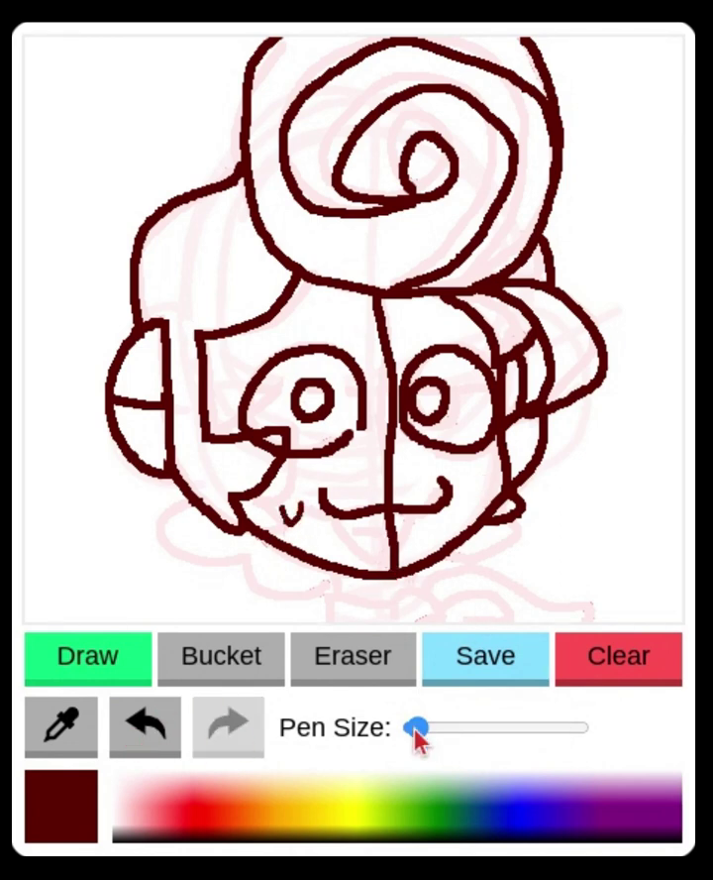
Increase the pen size slightly, then draw the neck, collar bow and shoulder lines with solid dark shading under the chin
{"action": "left_click_drag", "start_coordinate": [418, 736], "coordinate": [422, 736]}
{"action": "mouse_move", "coordinate": [387, 608]}
{"action": "left_mouse_down"}
{"action": "mouse_move", "coordinate": [430, 617]}
{"action": "mouse_move", "coordinate": [382, 616]}
{"action": "left_mouse_up"}
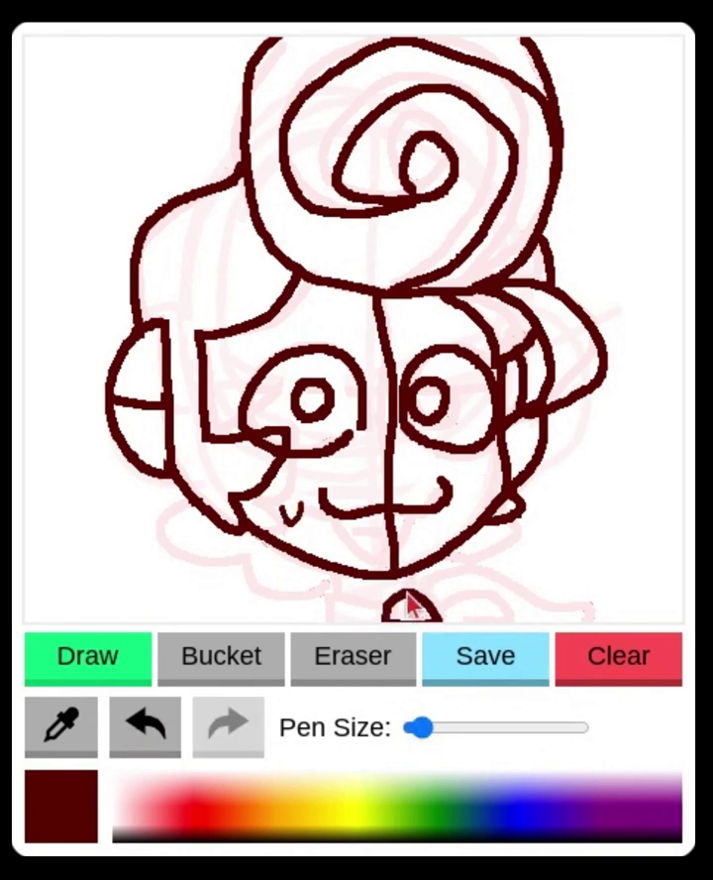
{"action": "left_click_drag", "start_coordinate": [425, 592], "coordinate": [553, 622]}
{"action": "left_click_drag", "start_coordinate": [444, 608], "coordinate": [479, 620]}
{"action": "left_click_drag", "start_coordinate": [325, 595], "coordinate": [326, 619]}
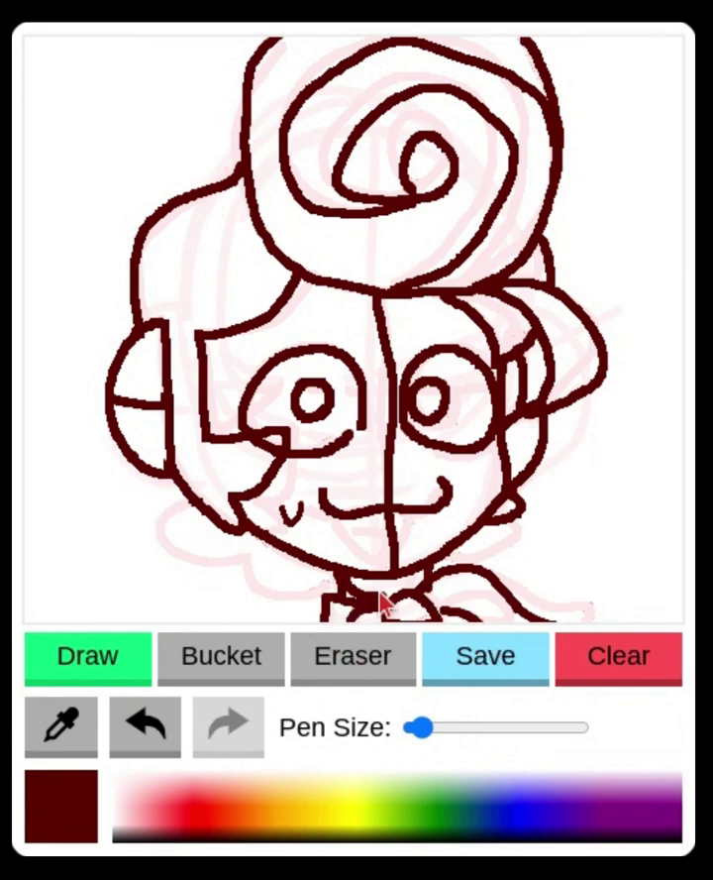
{"action": "key", "text": "ctrl+z"}
{"action": "mouse_move", "coordinate": [415, 566]}
{"action": "left_mouse_down"}
{"action": "mouse_move", "coordinate": [376, 578]}
{"action": "mouse_move", "coordinate": [418, 579]}
{"action": "left_mouse_up"}
{"action": "mouse_move", "coordinate": [488, 525]}
{"action": "left_mouse_down"}
{"action": "mouse_move", "coordinate": [472, 558]}
{"action": "mouse_move", "coordinate": [442, 566]}
{"action": "left_mouse_up"}
{"action": "left_click_drag", "start_coordinate": [207, 513], "coordinate": [146, 554]}
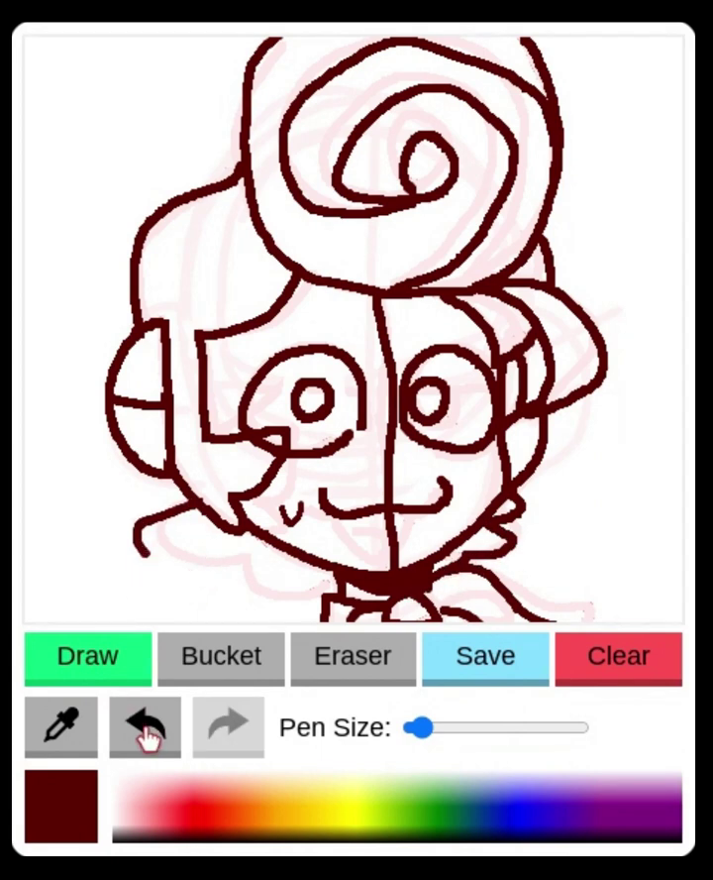
{"action": "left_click", "coordinate": [147, 732]}
{"action": "mouse_move", "coordinate": [174, 496]}
{"action": "left_mouse_down"}
{"action": "mouse_move", "coordinate": [162, 516]}
{"action": "mouse_move", "coordinate": [312, 573]}
{"action": "mouse_move", "coordinate": [322, 570]}
{"action": "left_mouse_up"}
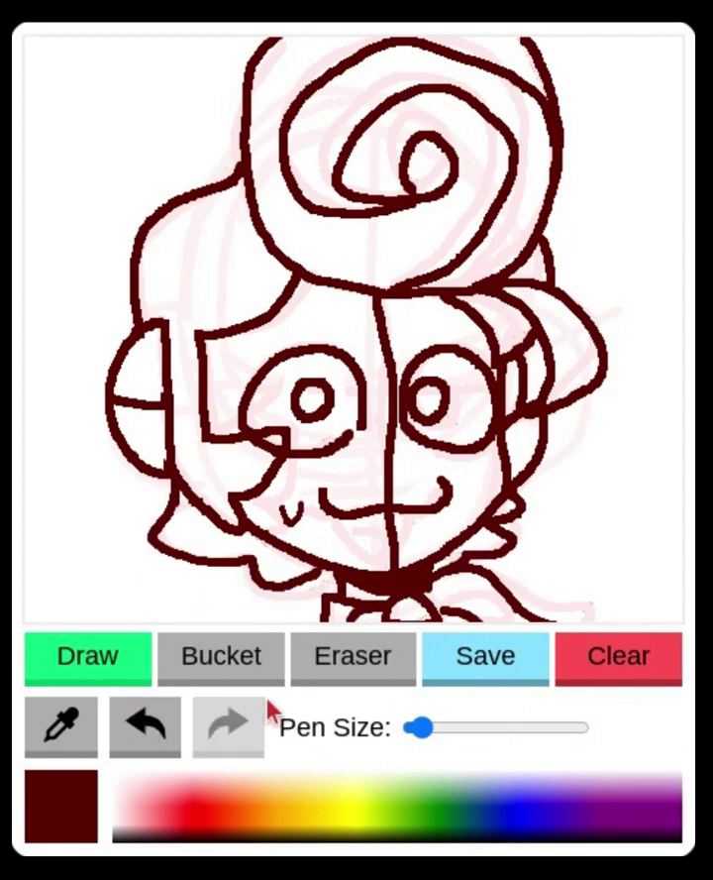
{"action": "left_click", "coordinate": [154, 721]}
{"action": "left_click", "coordinate": [155, 721]}
{"action": "mouse_move", "coordinate": [172, 480]}
{"action": "left_mouse_down"}
{"action": "mouse_move", "coordinate": [172, 541]}
{"action": "mouse_move", "coordinate": [310, 590]}
{"action": "left_mouse_up"}
{"action": "left_click", "coordinate": [159, 705]}
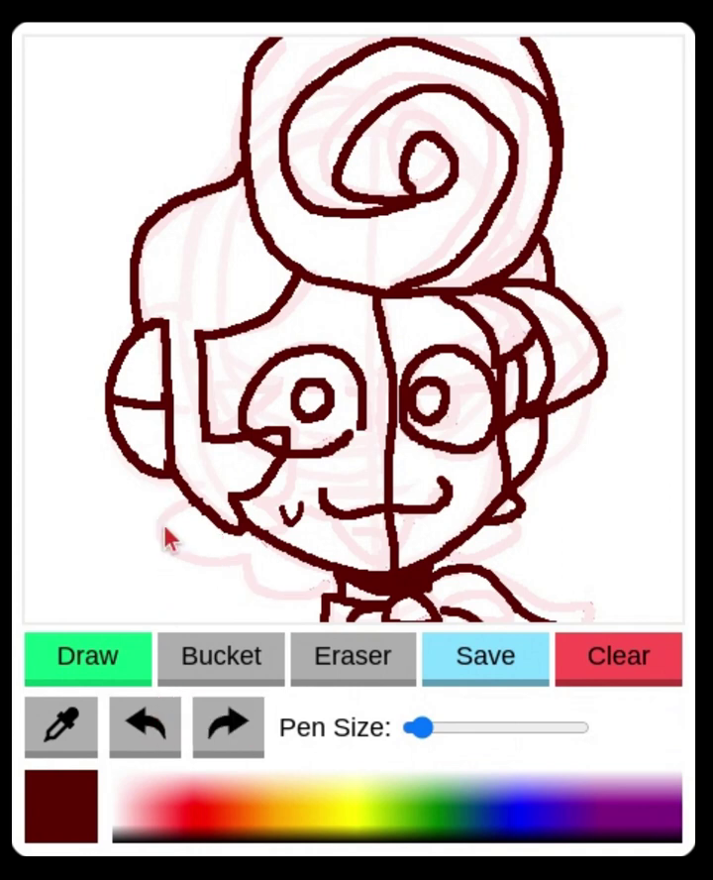
{"action": "mouse_move", "coordinate": [172, 490]}
{"action": "left_mouse_down"}
{"action": "mouse_move", "coordinate": [209, 542]}
{"action": "mouse_move", "coordinate": [307, 571]}
{"action": "left_mouse_up"}
{"action": "left_click", "coordinate": [158, 712]}
{"action": "mouse_move", "coordinate": [180, 485]}
{"action": "left_mouse_down"}
{"action": "mouse_move", "coordinate": [218, 540]}
{"action": "mouse_move", "coordinate": [299, 568]}
{"action": "mouse_move", "coordinate": [185, 516]}
{"action": "mouse_move", "coordinate": [172, 534]}
{"action": "mouse_move", "coordinate": [187, 515]}
{"action": "mouse_move", "coordinate": [191, 547]}
{"action": "mouse_move", "coordinate": [238, 588]}
{"action": "mouse_move", "coordinate": [236, 577]}
{"action": "mouse_move", "coordinate": [314, 576]}
{"action": "left_mouse_up"}
{"action": "left_click", "coordinate": [170, 718]}
{"action": "left_click", "coordinate": [146, 728]}
{"action": "left_click_drag", "start_coordinate": [524, 528], "coordinate": [462, 555]}
{"action": "left_click", "coordinate": [165, 734]}
{"action": "left_click", "coordinate": [164, 734]}
{"action": "mouse_move", "coordinate": [209, 513]}
{"action": "left_mouse_down"}
{"action": "mouse_move", "coordinate": [181, 517]}
{"action": "mouse_move", "coordinate": [322, 585]}
{"action": "left_mouse_up"}
{"action": "left_click", "coordinate": [139, 727]}
{"action": "left_click", "coordinate": [138, 727]}
{"action": "left_click", "coordinate": [235, 731]}
Draw two scalloped hair curls below the left jaw and one small rounded curl below the right jaw
{"action": "mouse_move", "coordinate": [172, 483]}
{"action": "left_mouse_down"}
{"action": "mouse_move", "coordinate": [231, 566]}
{"action": "mouse_move", "coordinate": [302, 579]}
{"action": "mouse_move", "coordinate": [167, 544]}
{"action": "mouse_move", "coordinate": [327, 586]}
{"action": "left_mouse_up"}
{"action": "left_click", "coordinate": [143, 731]}
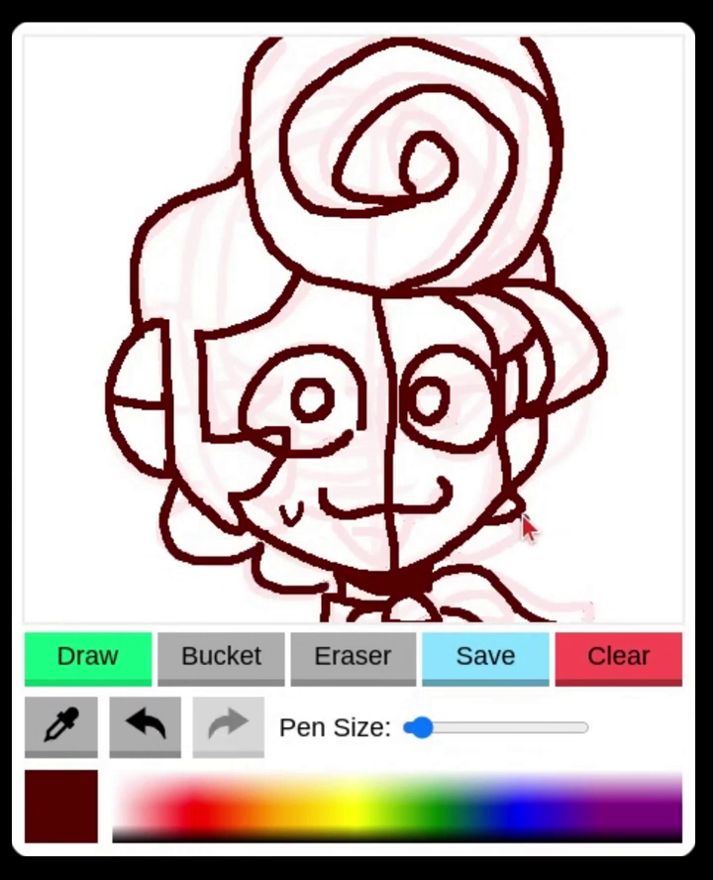
{"action": "left_click_drag", "start_coordinate": [523, 515], "coordinate": [436, 558]}
{"action": "left_click", "coordinate": [170, 732]}
{"action": "left_click_drag", "start_coordinate": [482, 527], "coordinate": [478, 566]}
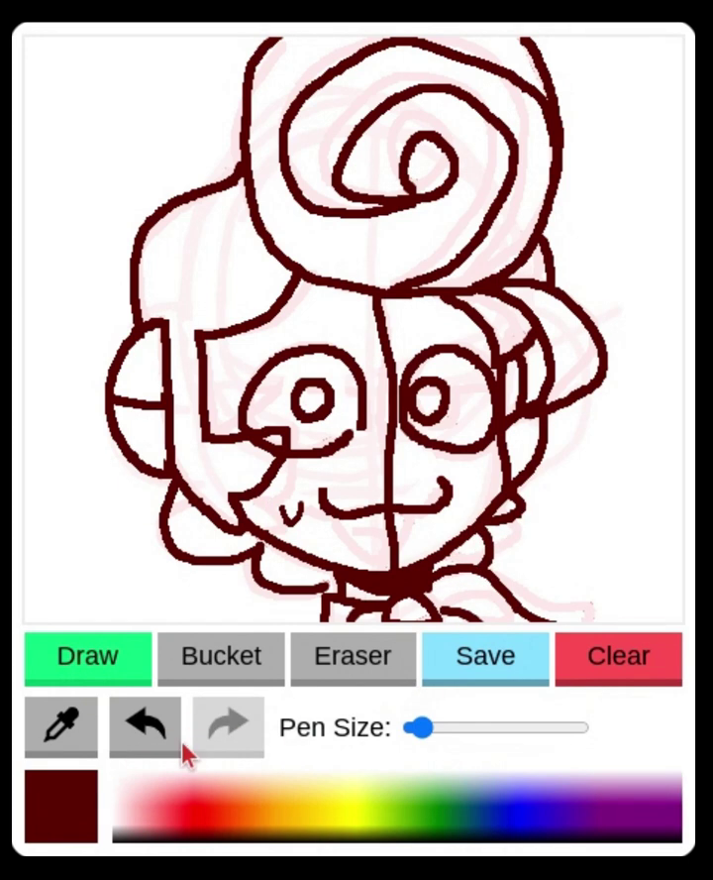
Set the pen to its smallest size and erase a thin gap between the right eye outline and the face edge
{"action": "left_click", "coordinate": [335, 672]}
{"action": "left_click", "coordinate": [412, 731]}
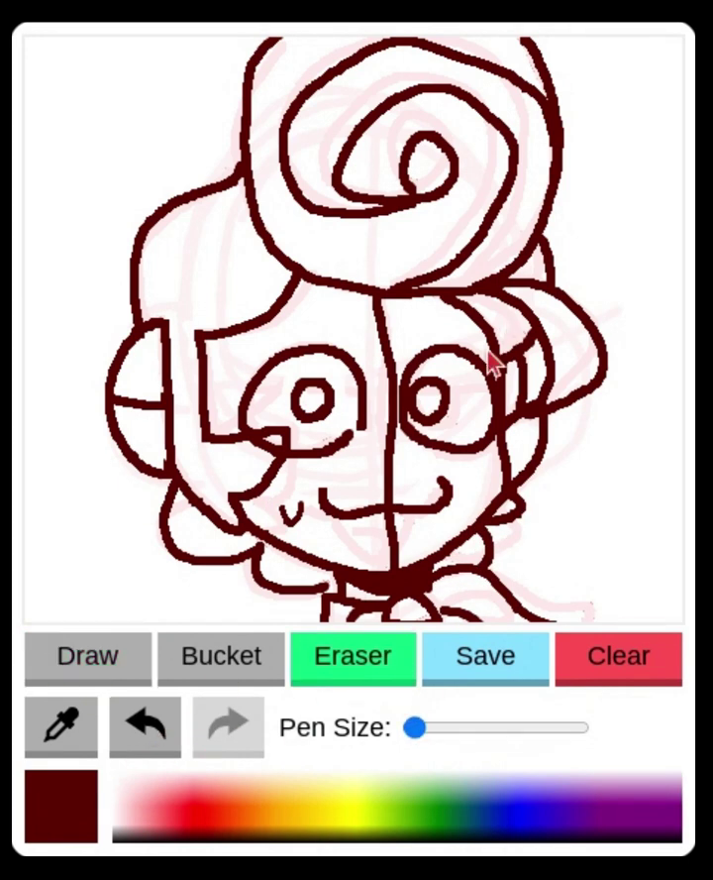
{"action": "left_click", "coordinate": [153, 705]}
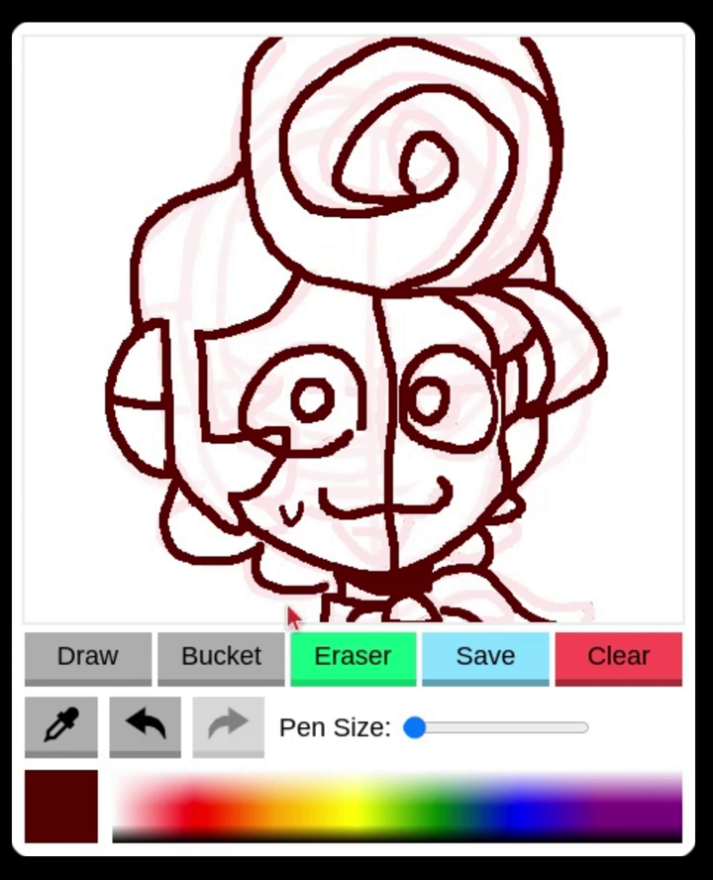
Fill the left half of the face, the lower part of the left ear and the neck with golden yellow
{"action": "left_click", "coordinate": [71, 715]}
{"action": "left_click", "coordinate": [98, 662]}
{"action": "left_click", "coordinate": [221, 656]}
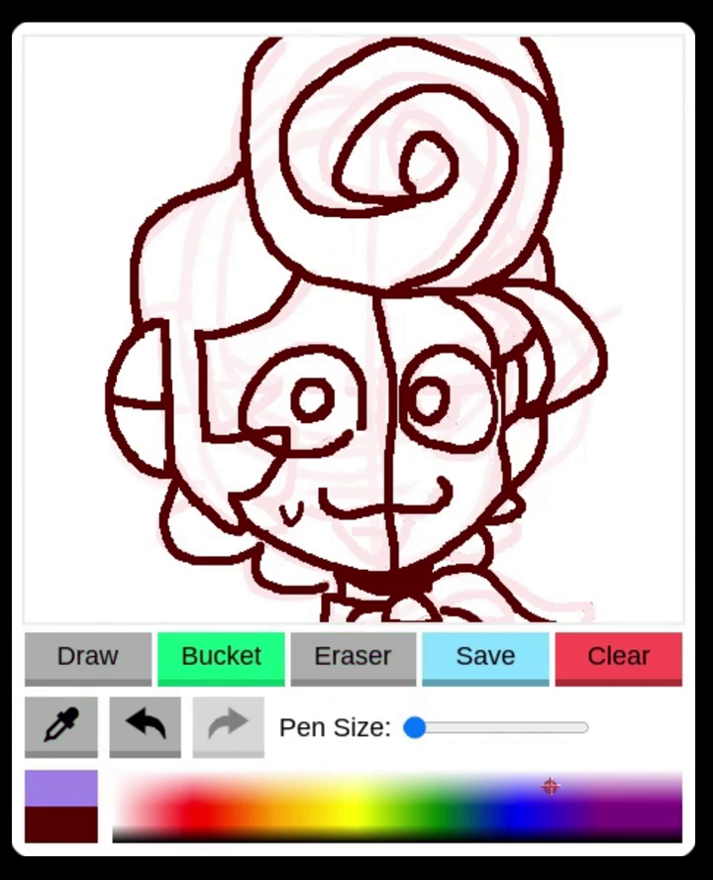
{"action": "left_click", "coordinate": [326, 798]}
{"action": "left_click", "coordinate": [367, 458]}
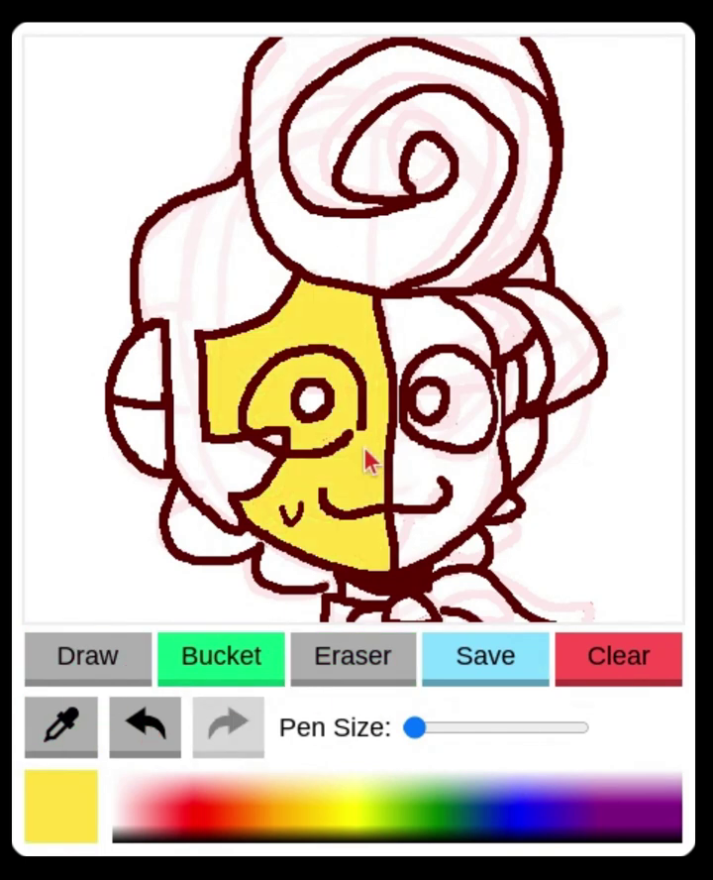
{"action": "left_click", "coordinate": [154, 445]}
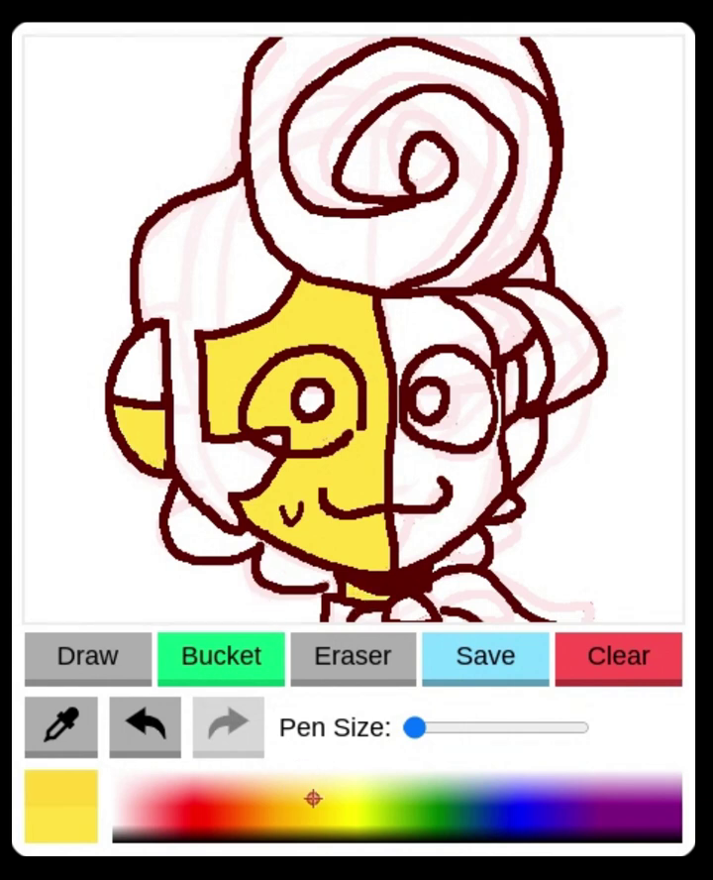
{"action": "left_click", "coordinate": [148, 731]}
{"action": "left_click", "coordinate": [336, 337]}
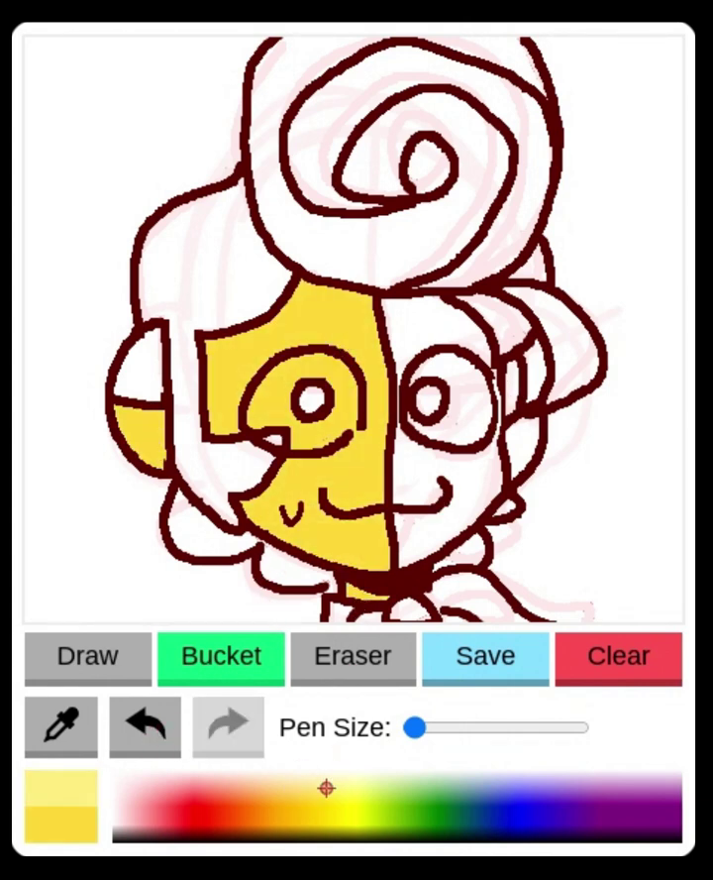
Choose orange and fill the upper part of the left ear with it
{"action": "left_click", "coordinate": [280, 798]}
{"action": "left_click", "coordinate": [119, 660]}
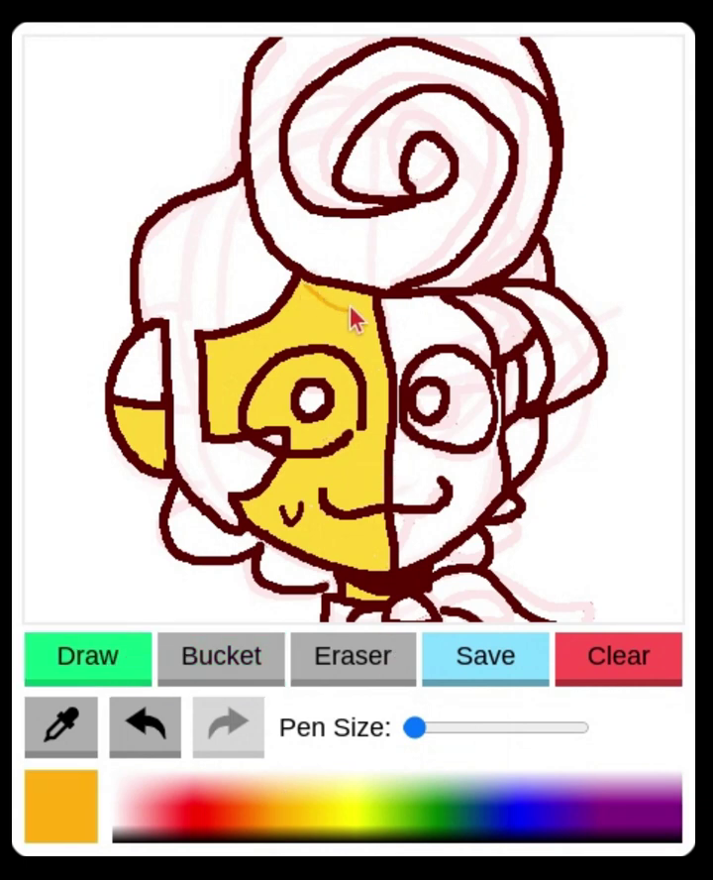
{"action": "left_click", "coordinate": [152, 735]}
{"action": "left_click", "coordinate": [228, 658]}
{"action": "left_click", "coordinate": [142, 366]}
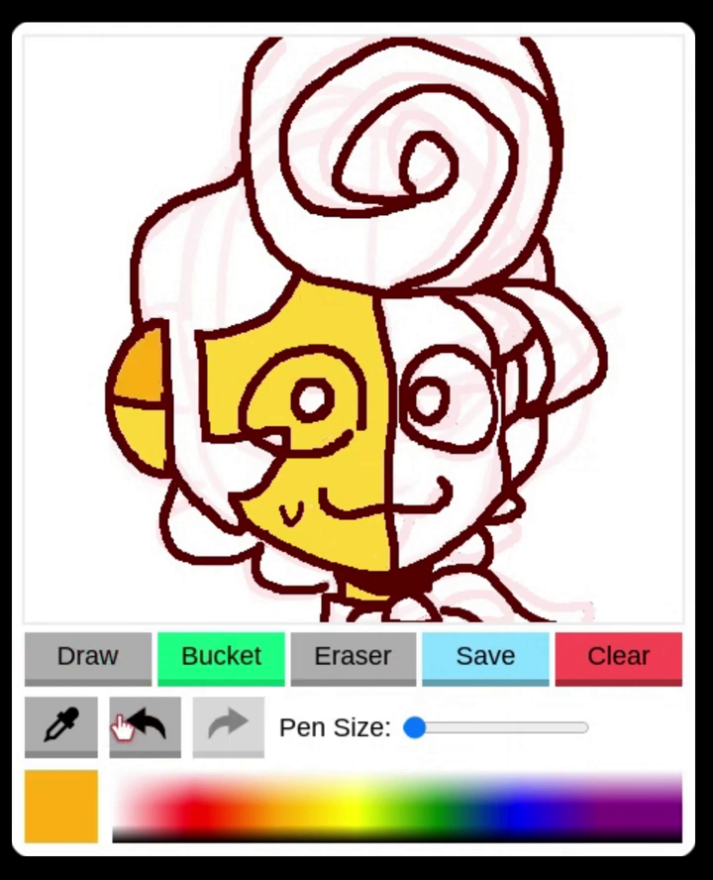
{"action": "left_click", "coordinate": [87, 656]}
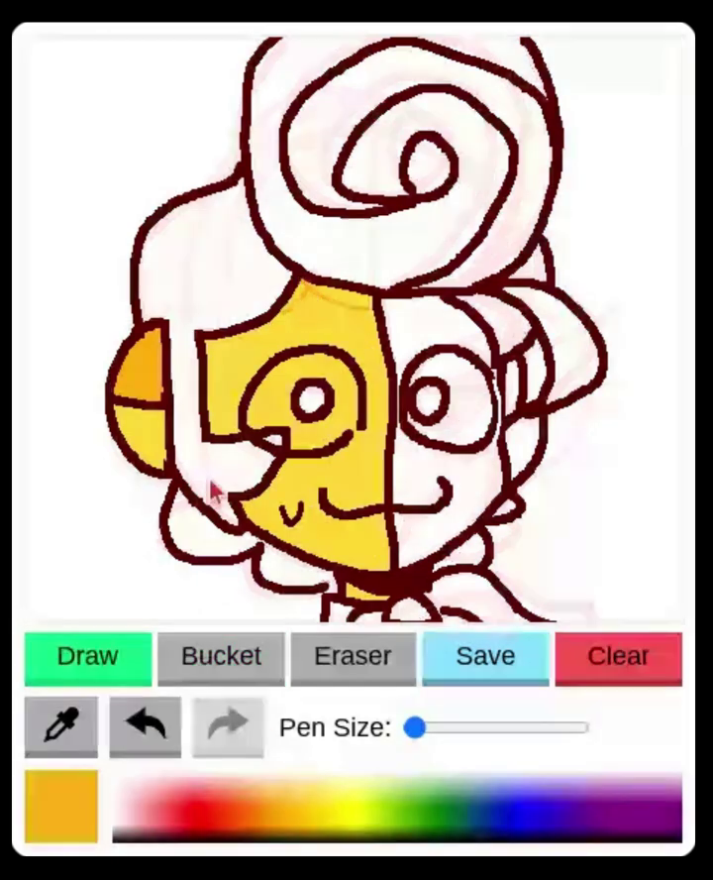
{"action": "left_click", "coordinate": [145, 727]}
{"action": "mouse_move", "coordinate": [303, 280]}
{"action": "left_mouse_down"}
{"action": "mouse_move", "coordinate": [284, 302]}
{"action": "mouse_move", "coordinate": [375, 295]}
{"action": "left_mouse_up"}
{"action": "left_click", "coordinate": [206, 655]}
{"action": "left_click", "coordinate": [342, 294]}
{"action": "left_click", "coordinate": [146, 735]}
{"action": "left_click", "coordinate": [146, 735]}
{"action": "left_click", "coordinate": [127, 664]}
{"action": "left_click", "coordinate": [133, 741]}
{"action": "left_click_drag", "start_coordinate": [300, 281], "coordinate": [376, 304]}
{"action": "left_click", "coordinate": [144, 734]}
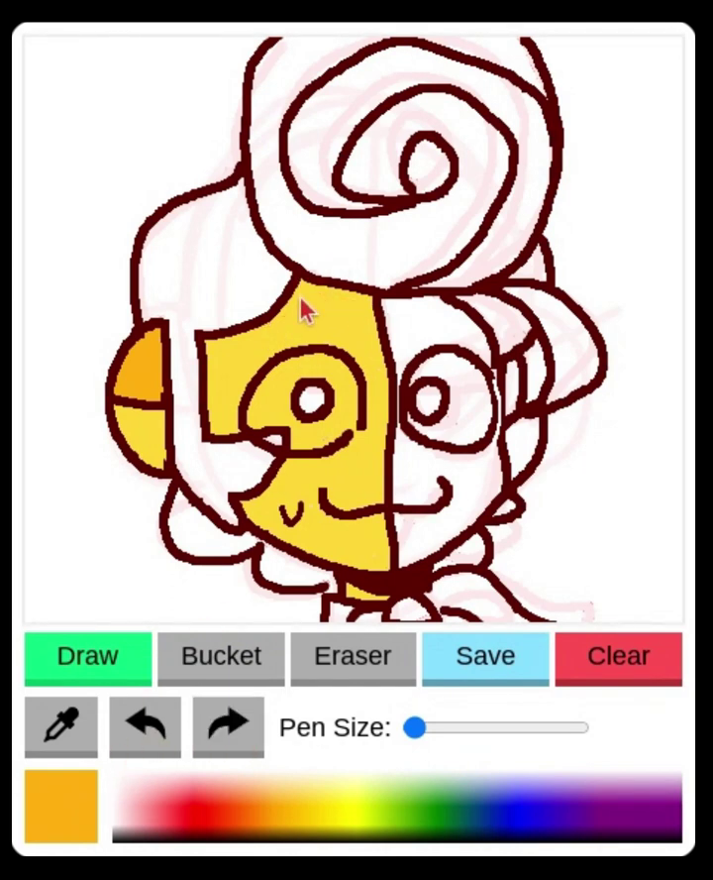
Draw an orange shadow edge across the yellow forehead and fill the area up to the hairline with orange
{"action": "left_click", "coordinate": [296, 289]}
{"action": "left_click", "coordinate": [219, 662]}
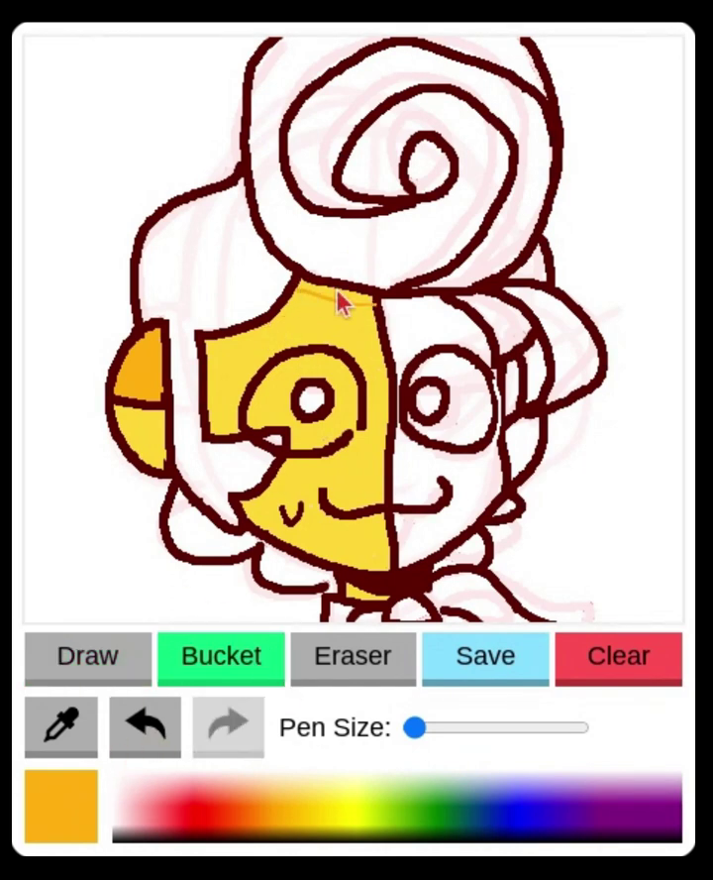
{"action": "left_click", "coordinate": [134, 660]}
{"action": "left_click", "coordinate": [221, 656]}
Add an orange shadow along the hair strand on the left cheek and fill the neck with orange
{"action": "left_click", "coordinate": [114, 662]}
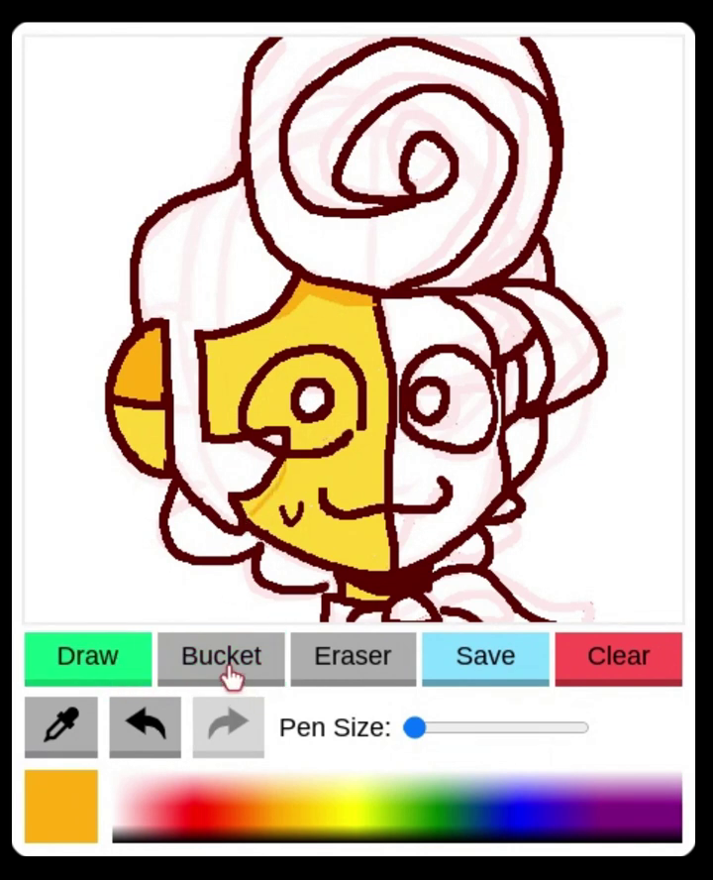
{"action": "left_click", "coordinate": [228, 665]}
{"action": "left_click", "coordinate": [250, 502]}
{"action": "left_click", "coordinate": [133, 661]}
{"action": "left_click", "coordinate": [248, 658]}
Outline and fill an orange shadow patch between the eyes on the yellow side of the face
{"action": "left_click", "coordinate": [107, 672]}
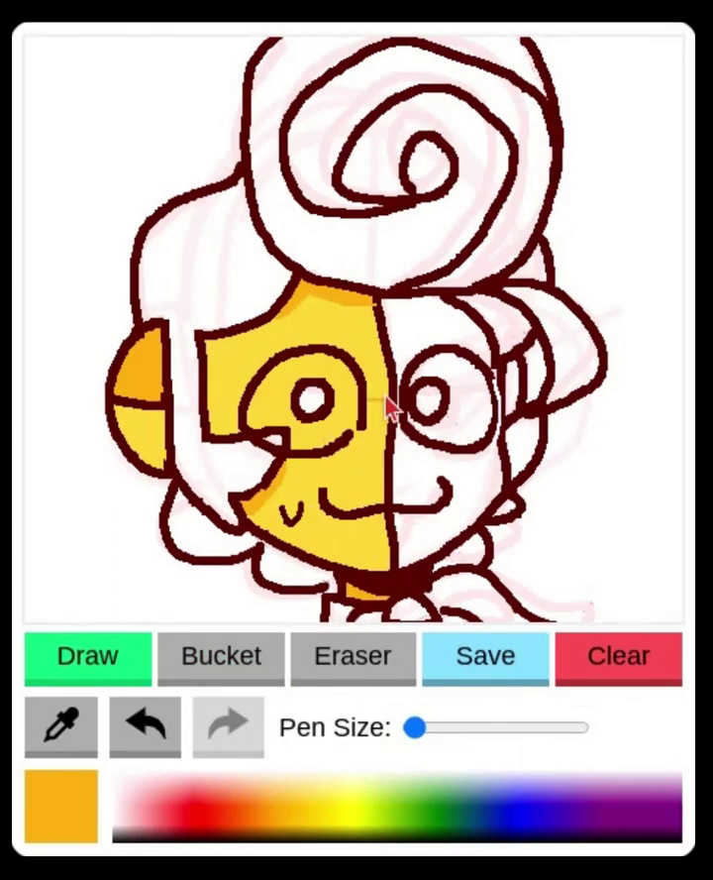
{"action": "left_click", "coordinate": [233, 659]}
{"action": "left_click", "coordinate": [374, 409]}
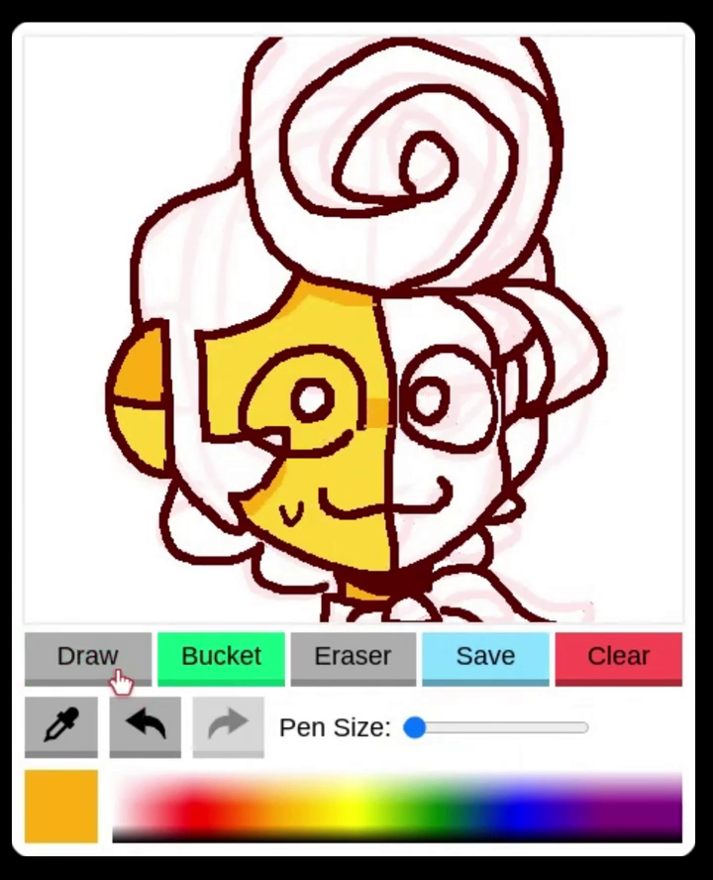
{"action": "left_click", "coordinate": [117, 673]}
{"action": "left_click", "coordinate": [239, 651]}
{"action": "left_click", "coordinate": [380, 432]}
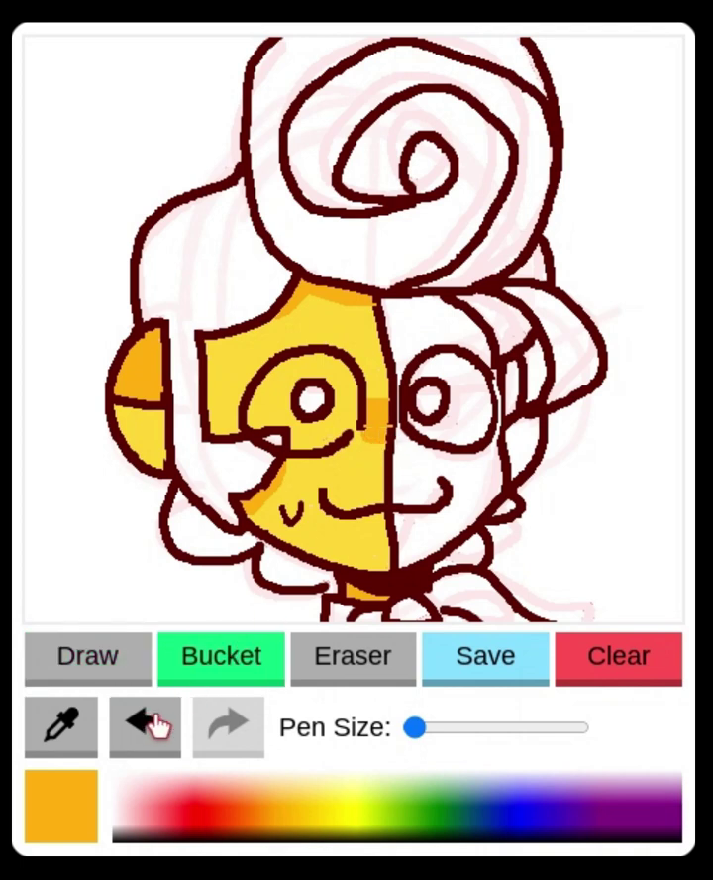
{"action": "left_click", "coordinate": [136, 680]}
{"action": "key", "text": "b"}
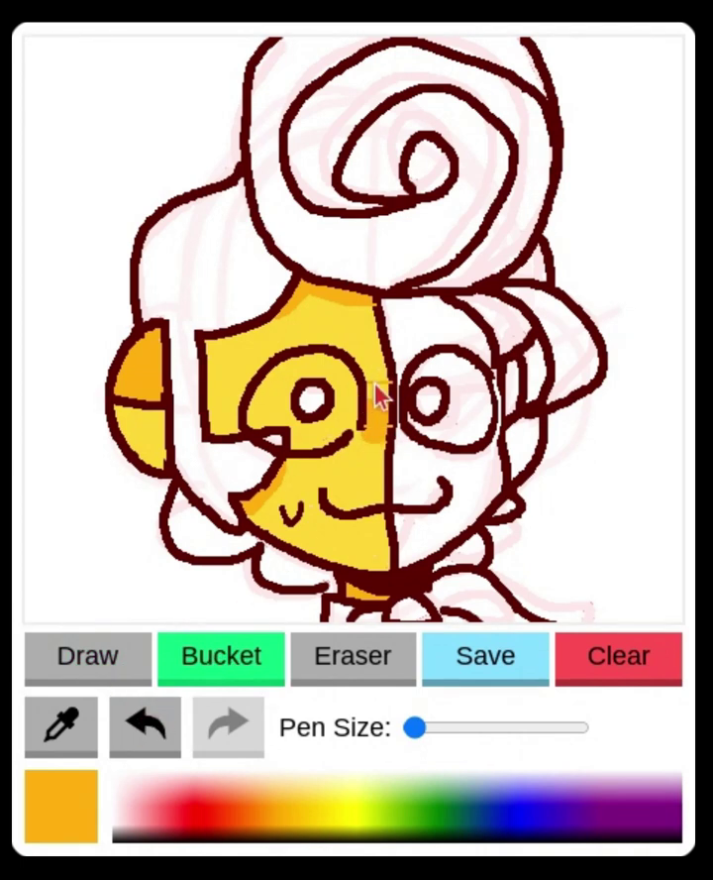
Sample the dark red outline colour, increase the pen size slightly and draw a short line joining the swirl bands at the bun's right side
{"action": "left_click", "coordinate": [79, 715]}
{"action": "left_click", "coordinate": [387, 578]}
{"action": "left_click", "coordinate": [422, 729]}
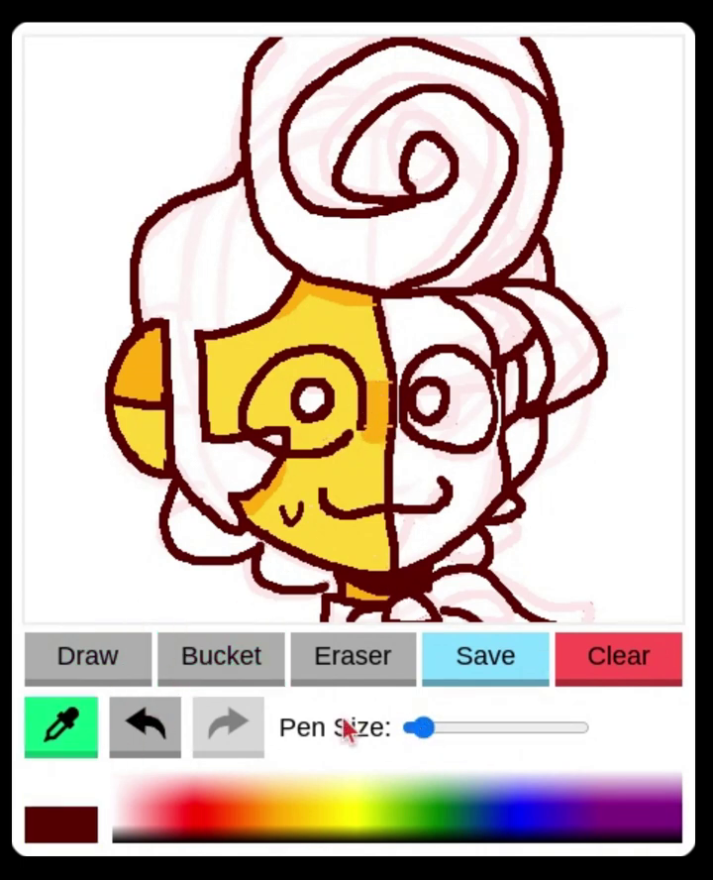
{"action": "key", "text": "d"}
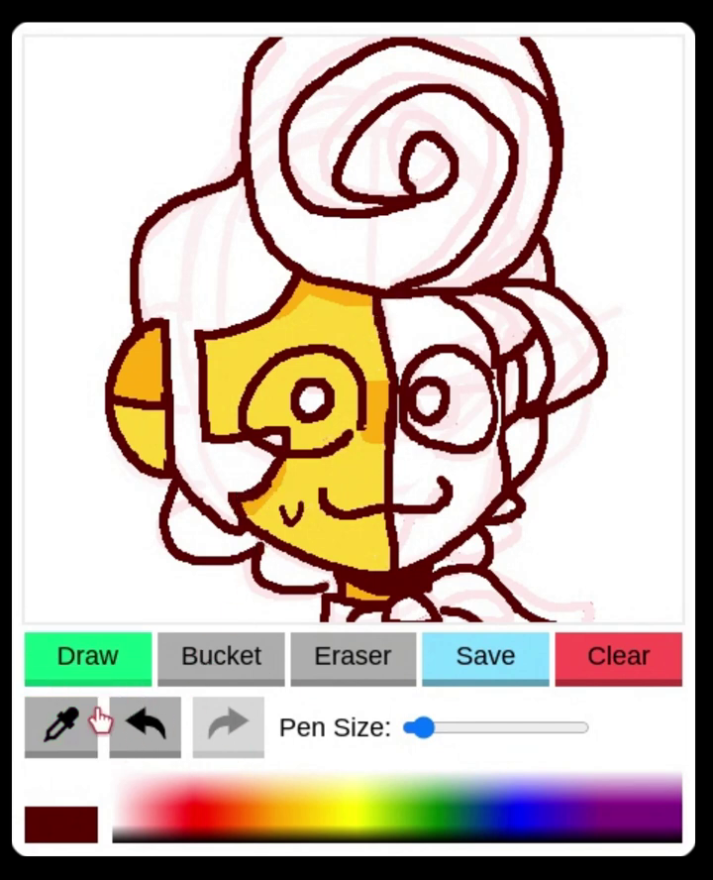
{"action": "left_click", "coordinate": [515, 802]}
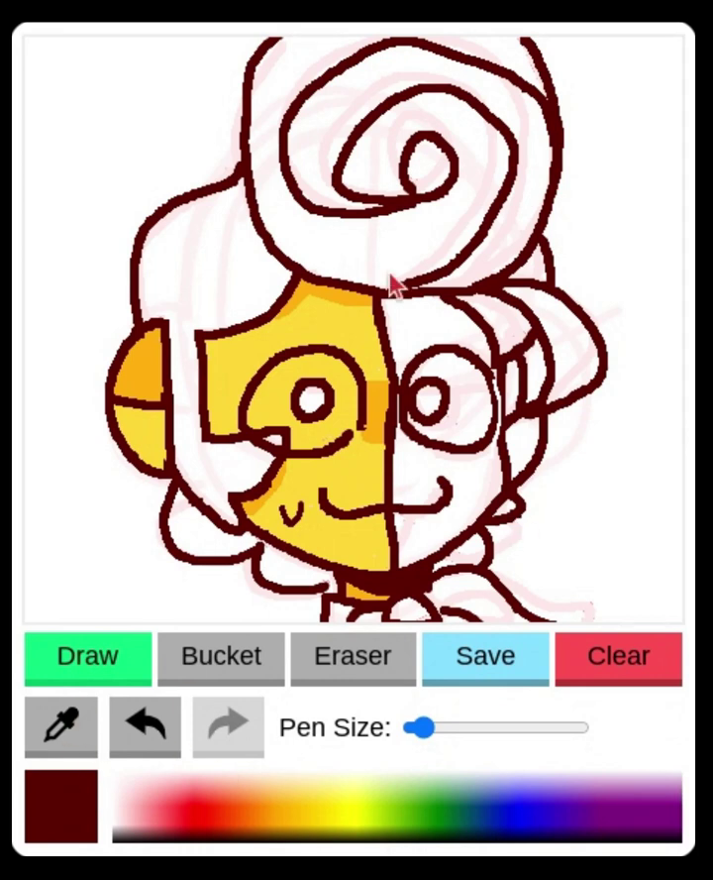
{"action": "left_click", "coordinate": [149, 726]}
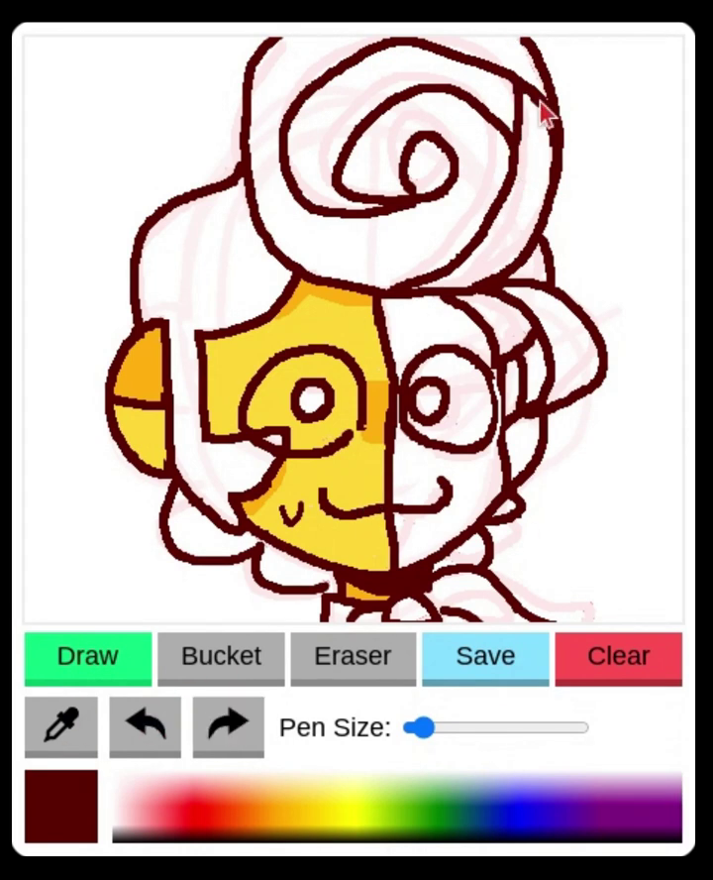
{"action": "left_click", "coordinate": [246, 748]}
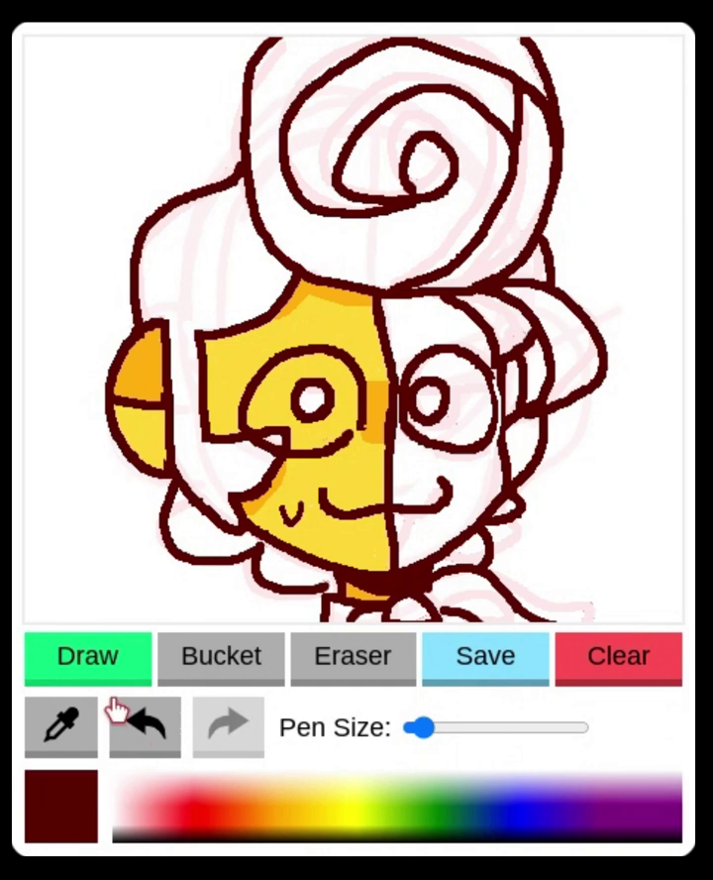
Choose a medium blue as the colour and erase the outline separating the bun from the left-side hair
{"action": "left_click", "coordinate": [506, 798]}
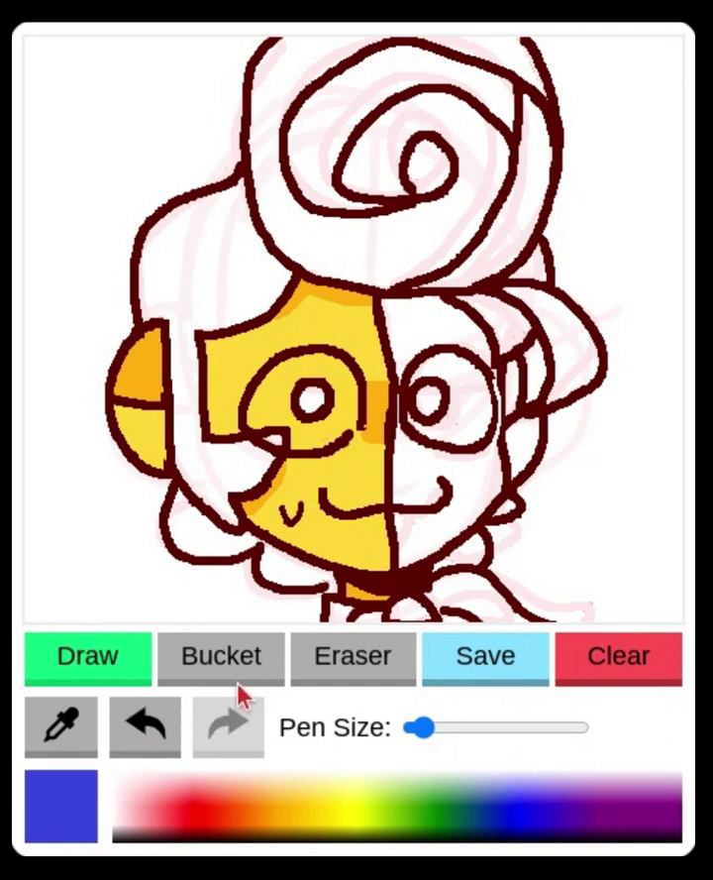
{"action": "left_click", "coordinate": [235, 665]}
{"action": "left_click", "coordinate": [362, 672]}
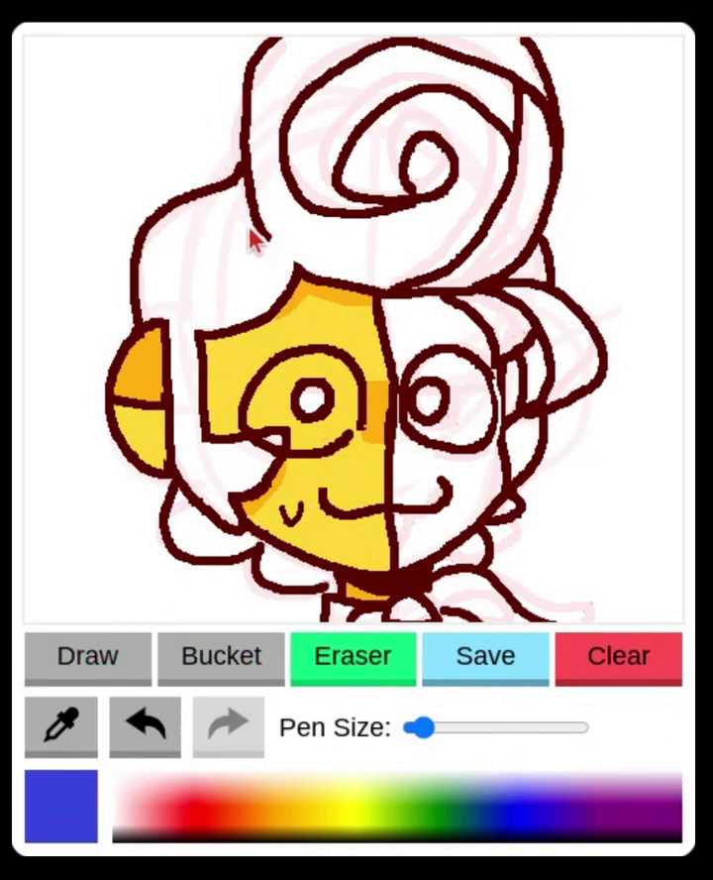
Reinforce the dark red corner where the bun meets the left hair outline, resample the blue and erase the stray blue dot
{"action": "key", "text": "d"}
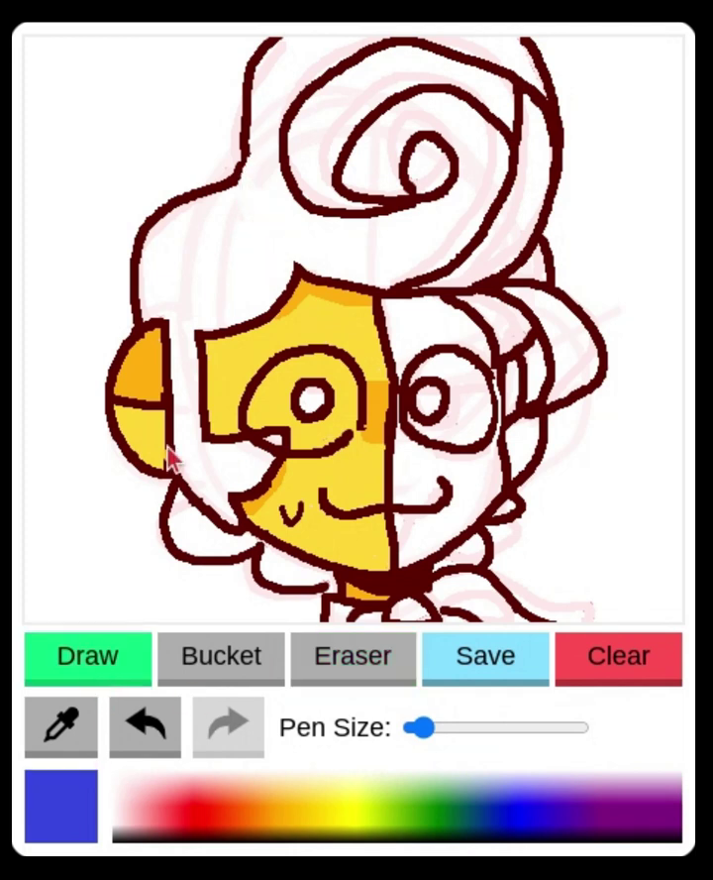
{"action": "left_click", "coordinate": [77, 755]}
{"action": "left_click", "coordinate": [242, 168]}
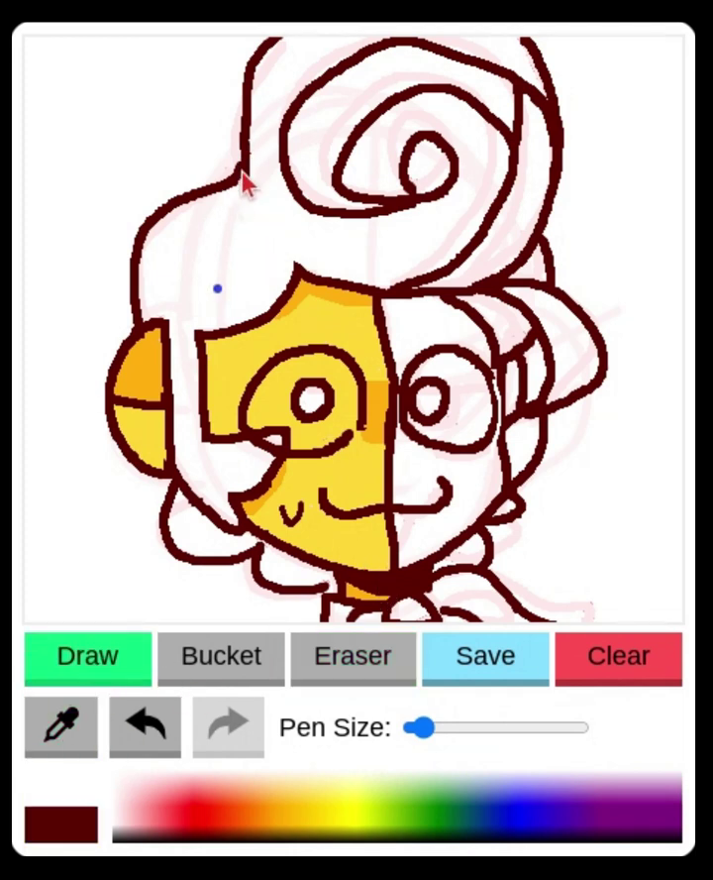
{"action": "left_click", "coordinate": [85, 719]}
{"action": "left_click", "coordinate": [216, 285]}
{"action": "left_click", "coordinate": [319, 666]}
{"action": "left_click_drag", "start_coordinate": [213, 284], "coordinate": [232, 279]}
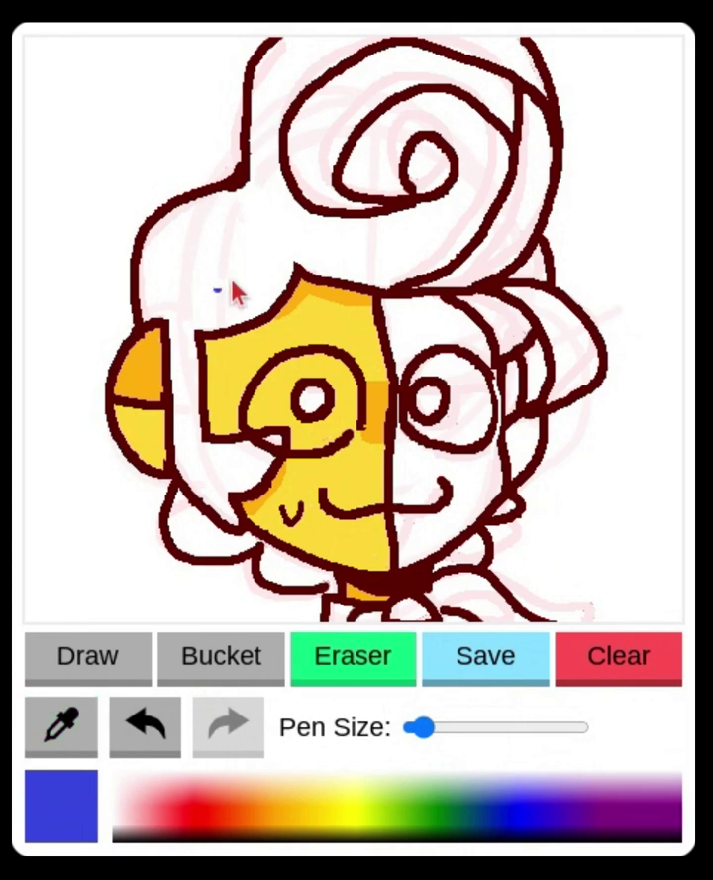
Fill the left-side hair, the bun's swirl bands and the curls below the left jaw with blue
{"action": "left_click", "coordinate": [211, 674]}
{"action": "left_click", "coordinate": [309, 247]}
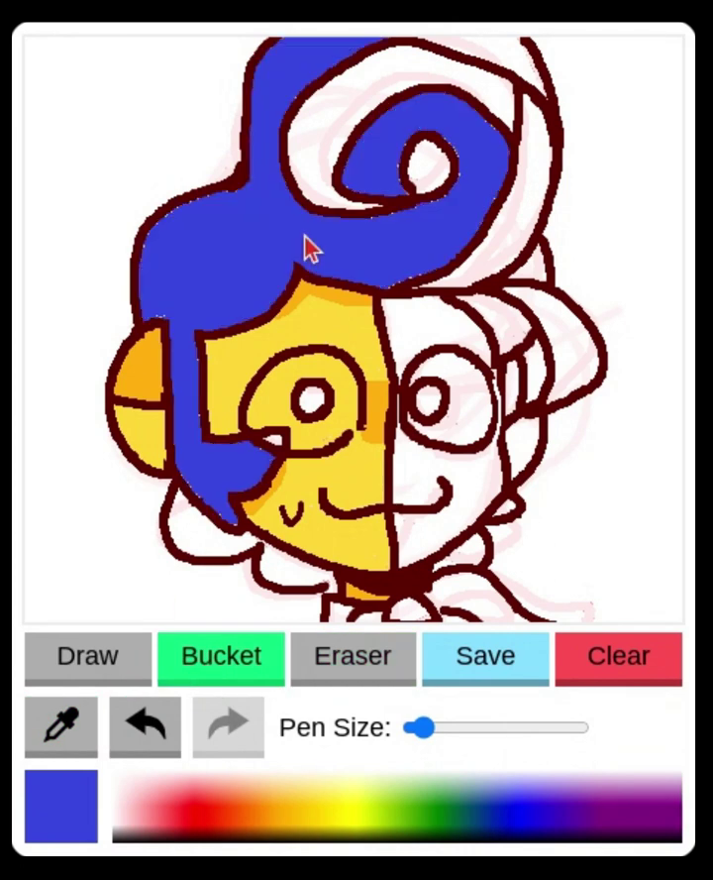
{"action": "left_click", "coordinate": [495, 102]}
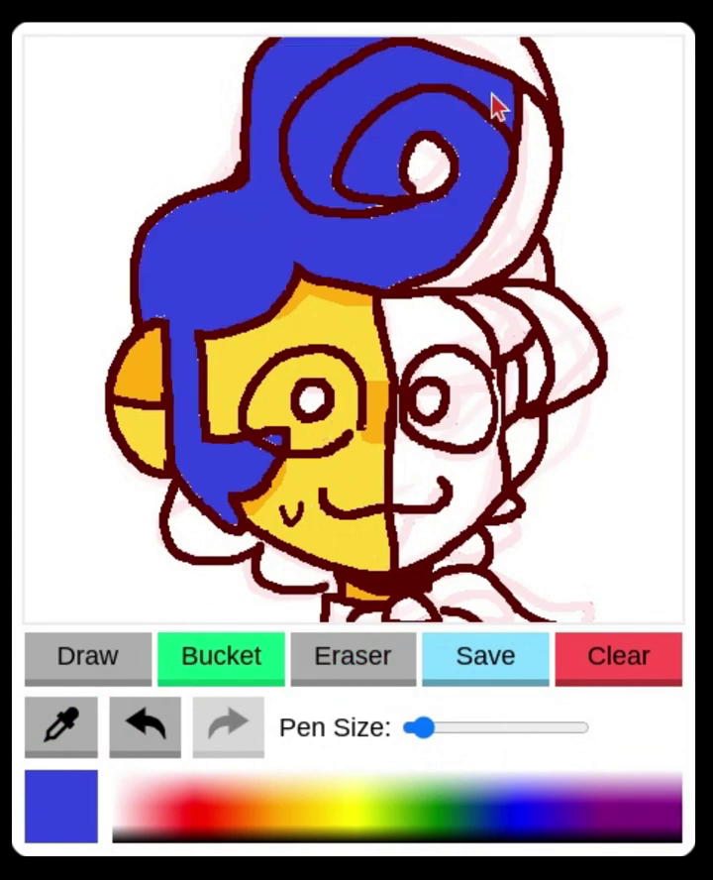
{"action": "left_click", "coordinate": [255, 576]}
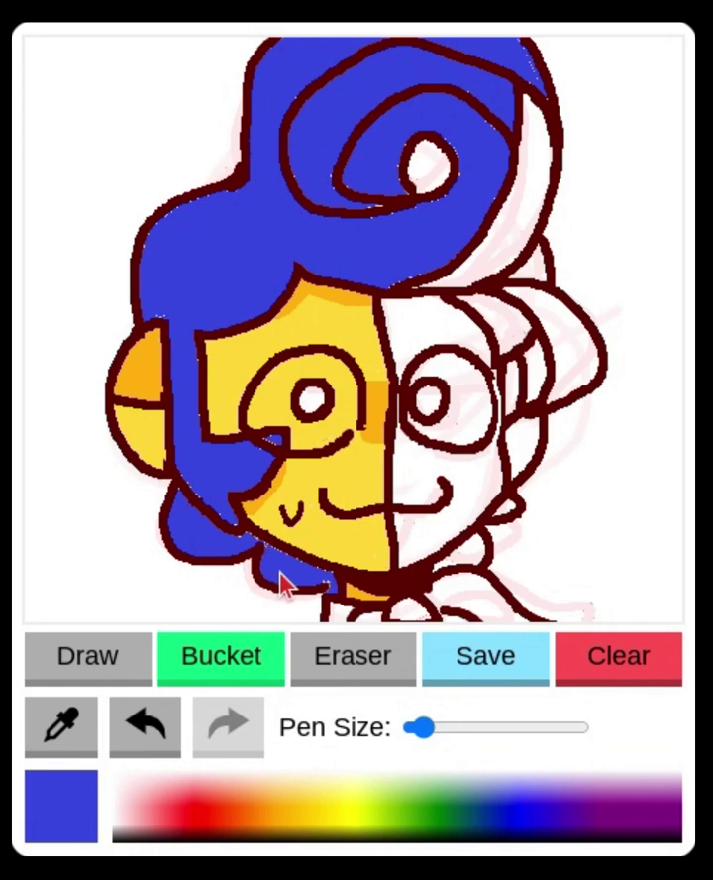
Paint blue over the leftover white specks along the outlines of the hair, bun swirl and lower curls
{"action": "left_click", "coordinate": [145, 662]}
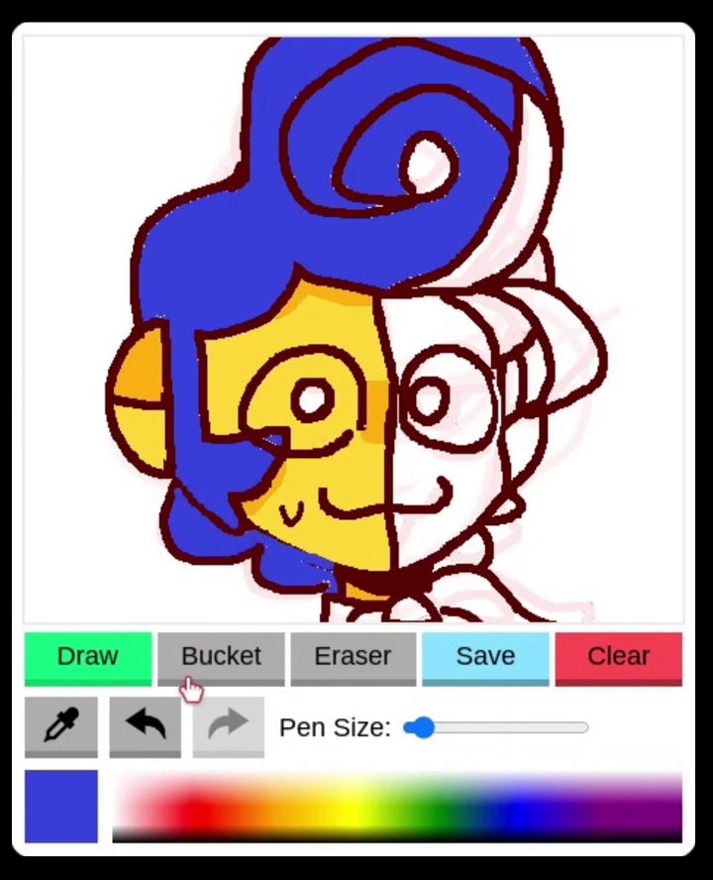
{"action": "left_click", "coordinate": [157, 720]}
{"action": "left_click_drag", "start_coordinate": [321, 564], "coordinate": [246, 532]}
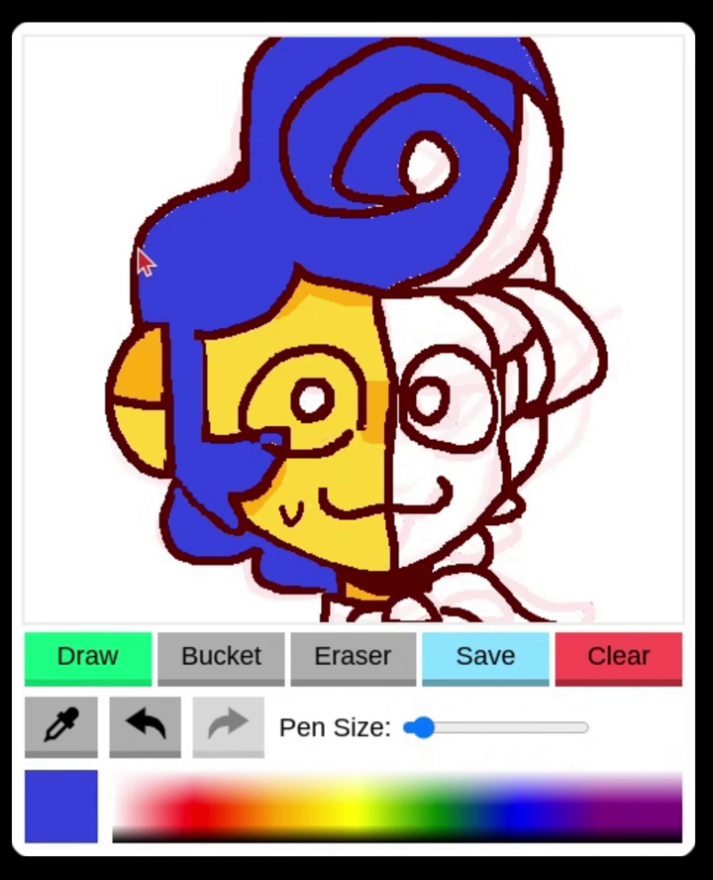
{"action": "left_click", "coordinate": [146, 726]}
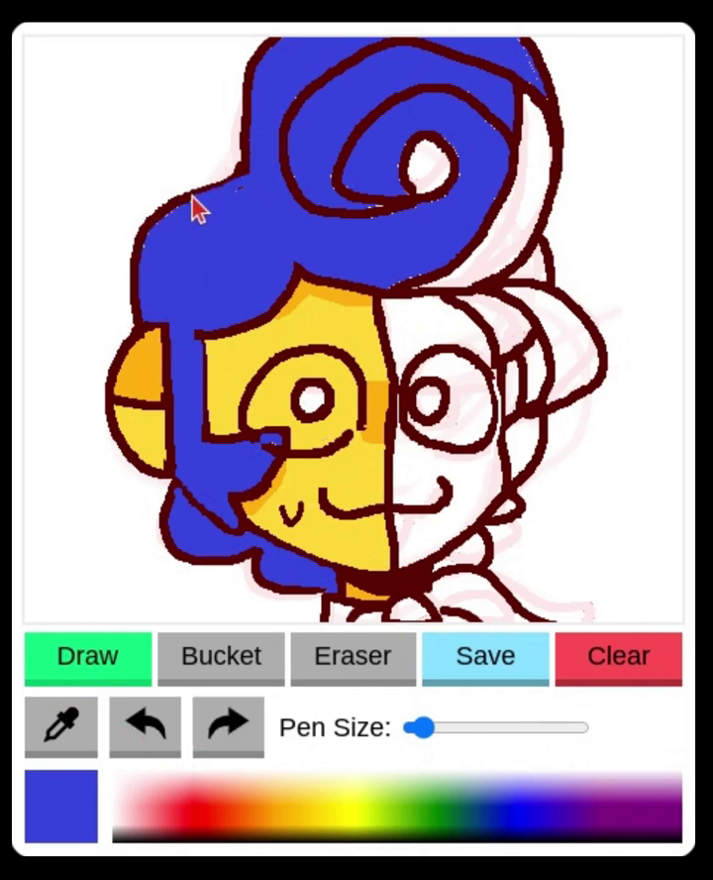
{"action": "mouse_move", "coordinate": [297, 80]}
{"action": "left_mouse_down"}
{"action": "mouse_move", "coordinate": [282, 124]}
{"action": "mouse_move", "coordinate": [272, 78]}
{"action": "left_mouse_up"}
{"action": "left_click", "coordinate": [151, 713]}
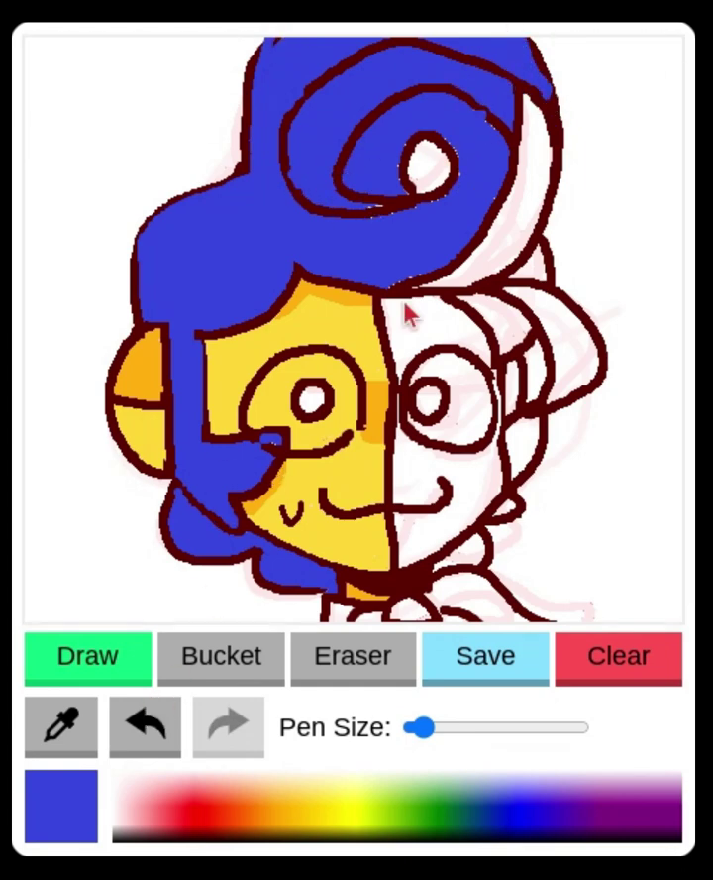
{"action": "key", "text": "ctrl+z"}
{"action": "key", "text": "ctrl+y"}
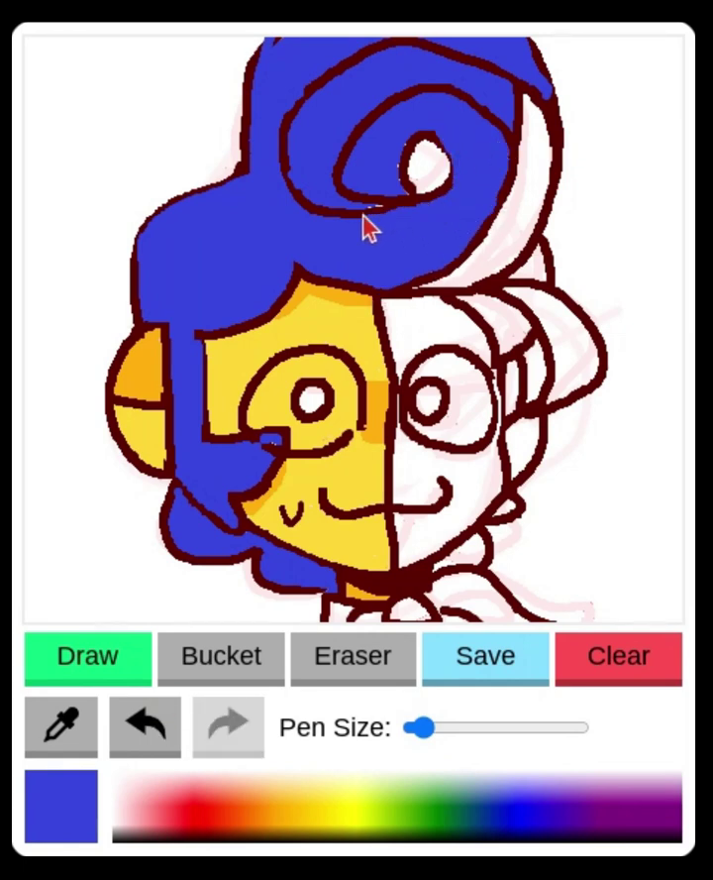
Sample the dark red and redraw the outline at the tip of the hair lock over the left eye
{"action": "left_click", "coordinate": [66, 737]}
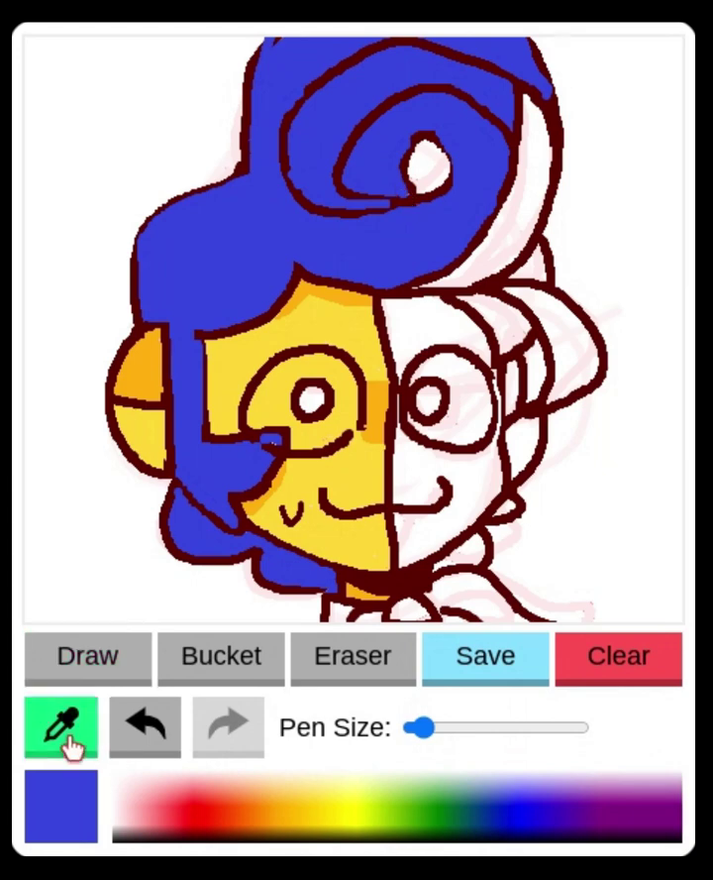
{"action": "left_click", "coordinate": [203, 561]}
{"action": "left_click", "coordinate": [123, 667]}
{"action": "left_click", "coordinate": [171, 711]}
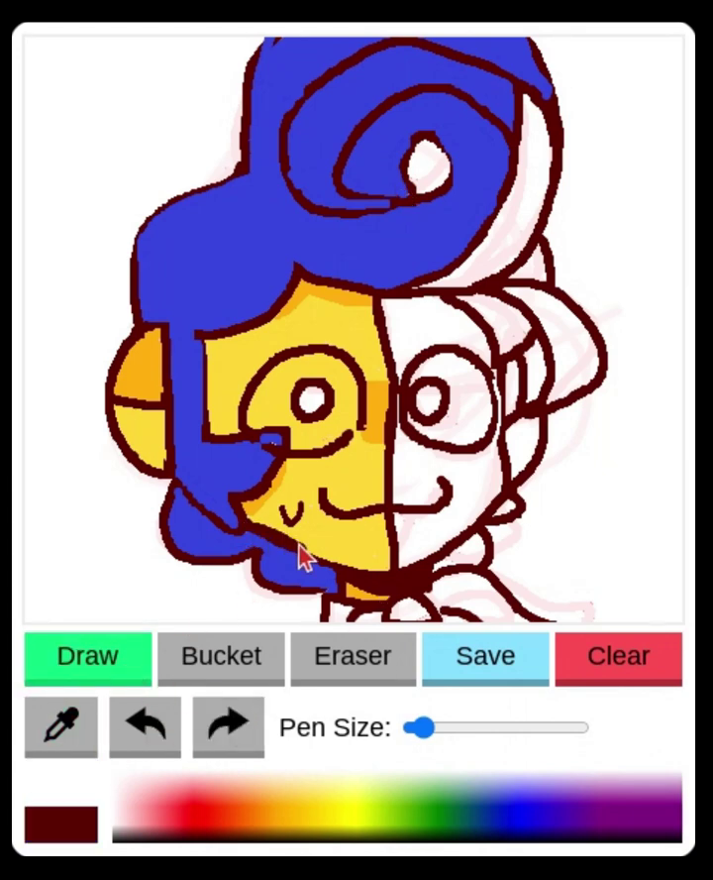
{"action": "key", "text": "ctrl+y"}
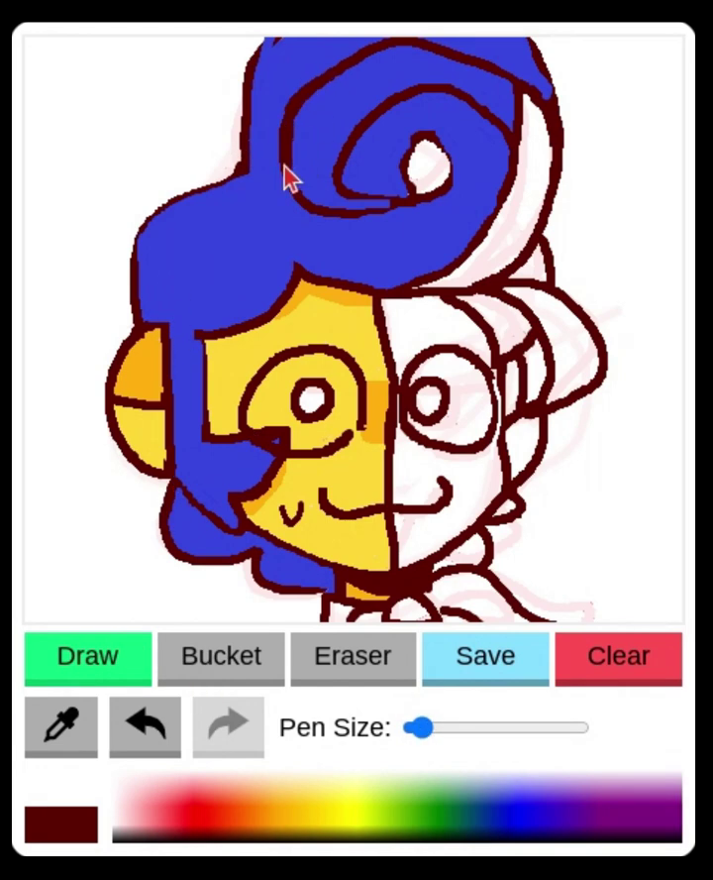
Retouch the dark red outlines of the bun swirl along its left curve and around the small centre circle
{"action": "key", "text": "ctrl+z"}
{"action": "mouse_move", "coordinate": [296, 91]}
{"action": "left_mouse_down"}
{"action": "mouse_move", "coordinate": [283, 125]}
{"action": "mouse_move", "coordinate": [290, 176]}
{"action": "left_mouse_up"}
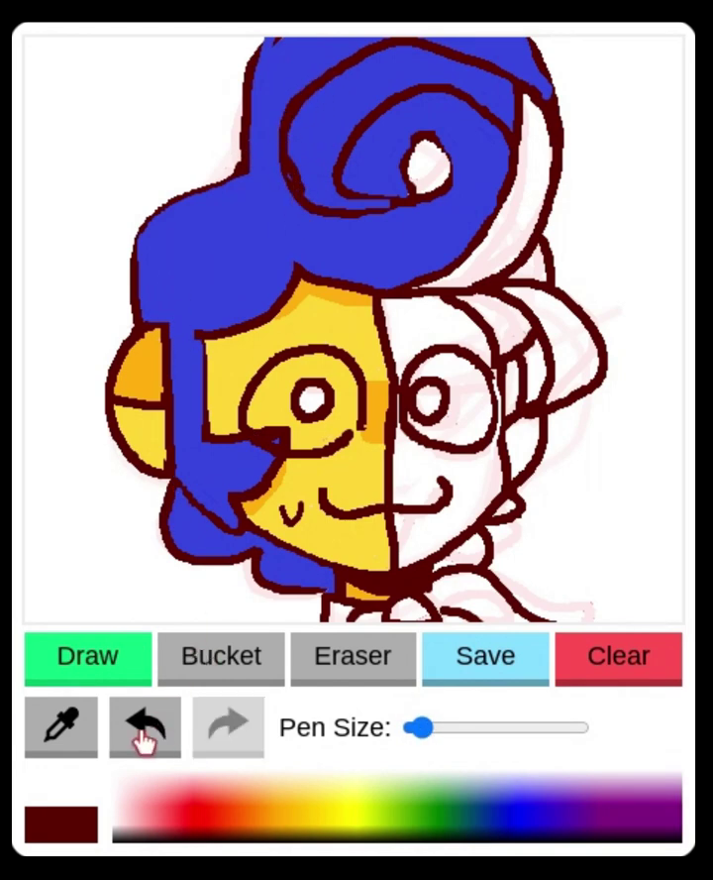
{"action": "left_click", "coordinate": [145, 731]}
{"action": "left_click", "coordinate": [184, 659]}
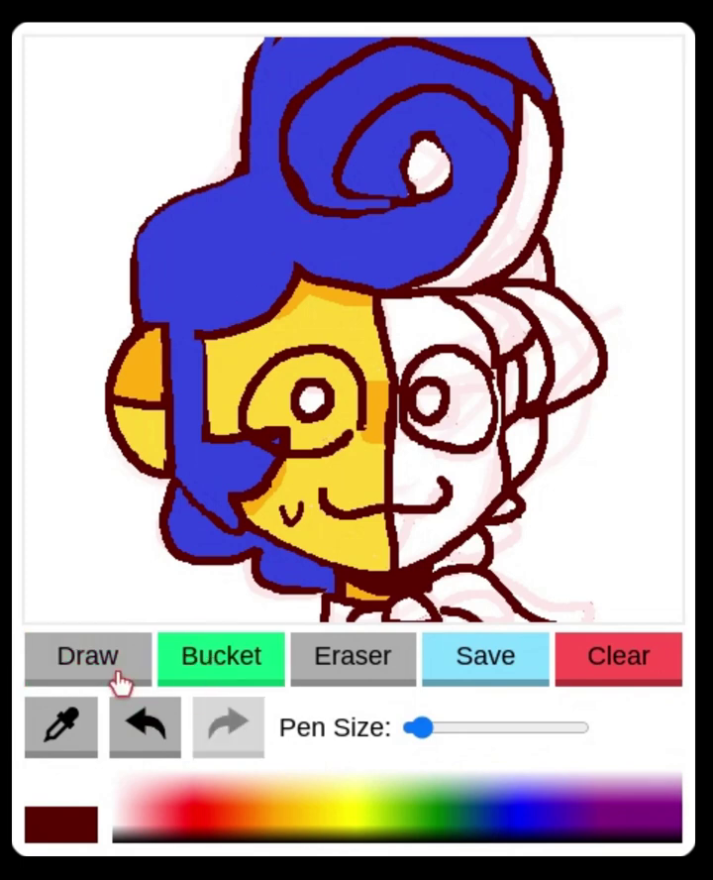
{"action": "left_click", "coordinate": [112, 678]}
{"action": "mouse_move", "coordinate": [417, 199]}
{"action": "left_mouse_down"}
{"action": "mouse_move", "coordinate": [419, 132]}
{"action": "mouse_move", "coordinate": [443, 150]}
{"action": "mouse_move", "coordinate": [411, 187]}
{"action": "mouse_move", "coordinate": [404, 146]}
{"action": "mouse_move", "coordinate": [431, 130]}
{"action": "mouse_move", "coordinate": [402, 184]}
{"action": "left_mouse_up"}
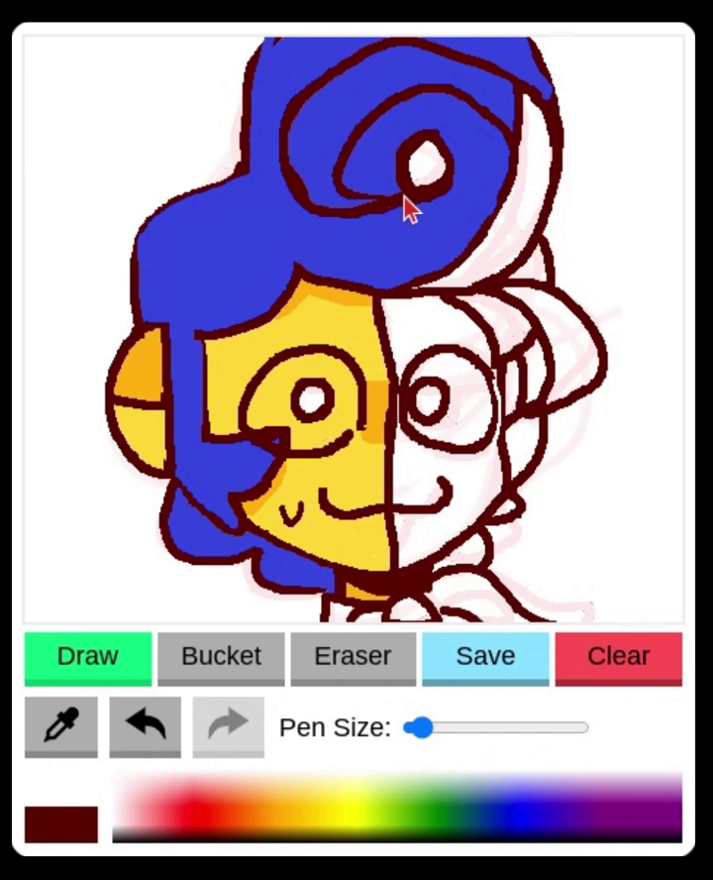
Sample the hair blue, trim the lower swirl line with it and fill the bun's centre circle
{"action": "left_click", "coordinate": [78, 727]}
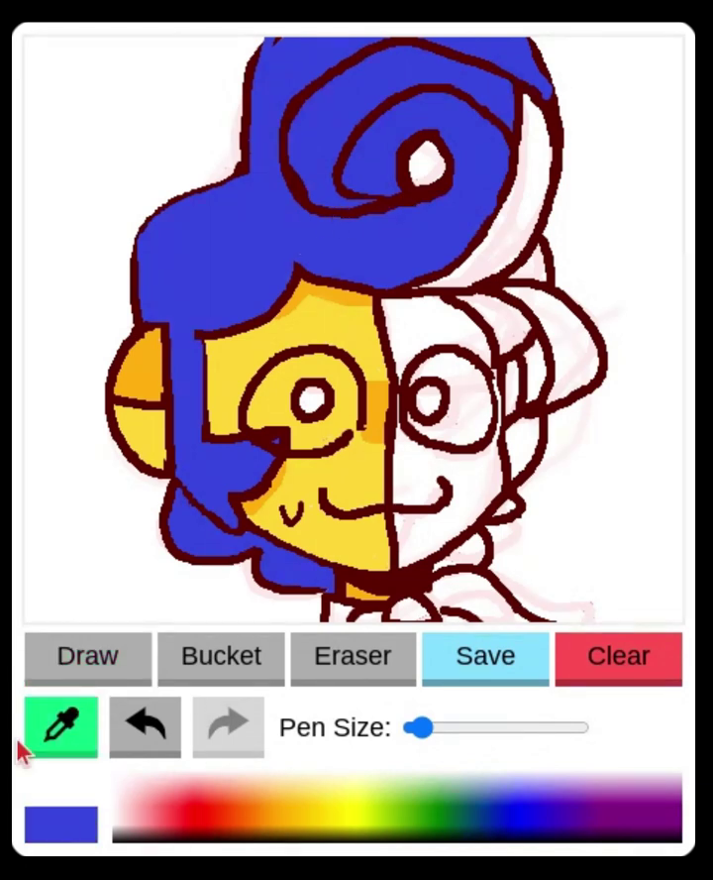
{"action": "left_click", "coordinate": [297, 160]}
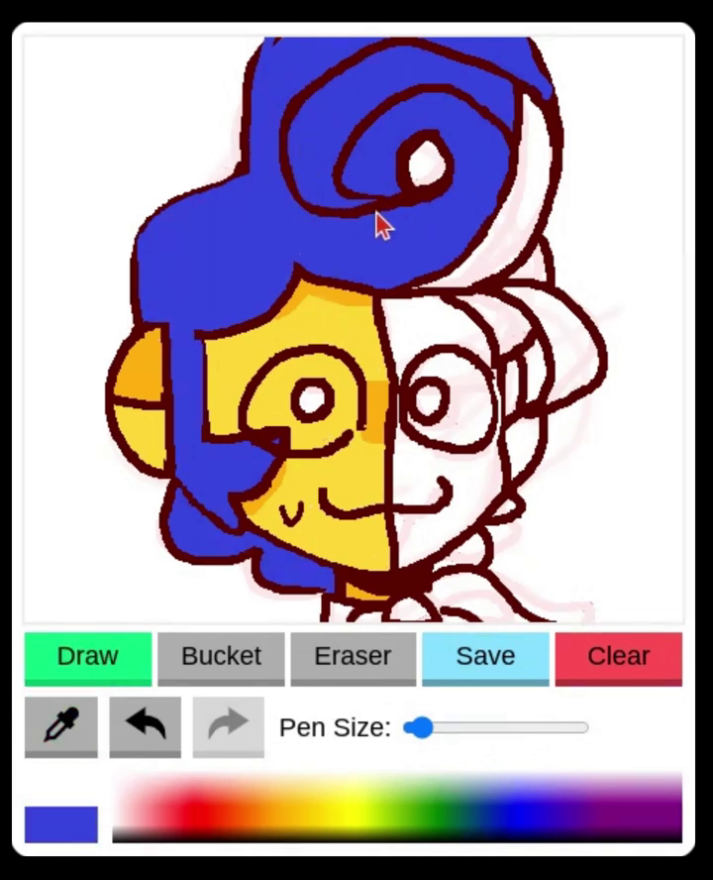
{"action": "right_click", "coordinate": [328, 215]}
{"action": "left_click", "coordinate": [326, 213]}
{"action": "left_click", "coordinate": [184, 660]}
{"action": "left_click", "coordinate": [426, 165]}
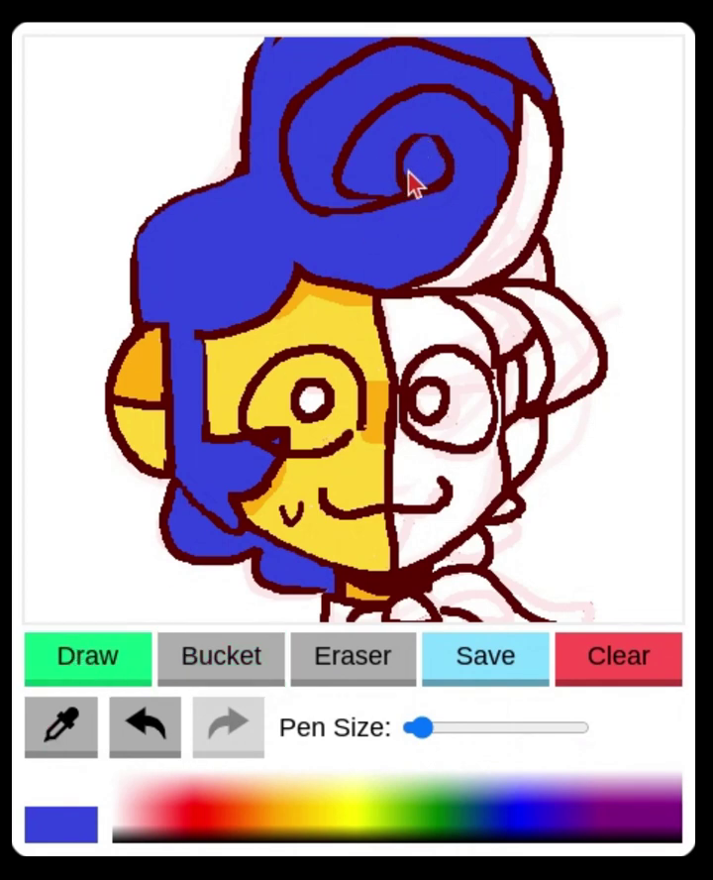
Redraw the centre circle's outline in the sampled dark red with a slightly smaller pen
{"action": "left_click", "coordinate": [185, 641]}
{"action": "left_click", "coordinate": [82, 718]}
{"action": "left_click", "coordinate": [406, 573]}
{"action": "left_click", "coordinate": [100, 657]}
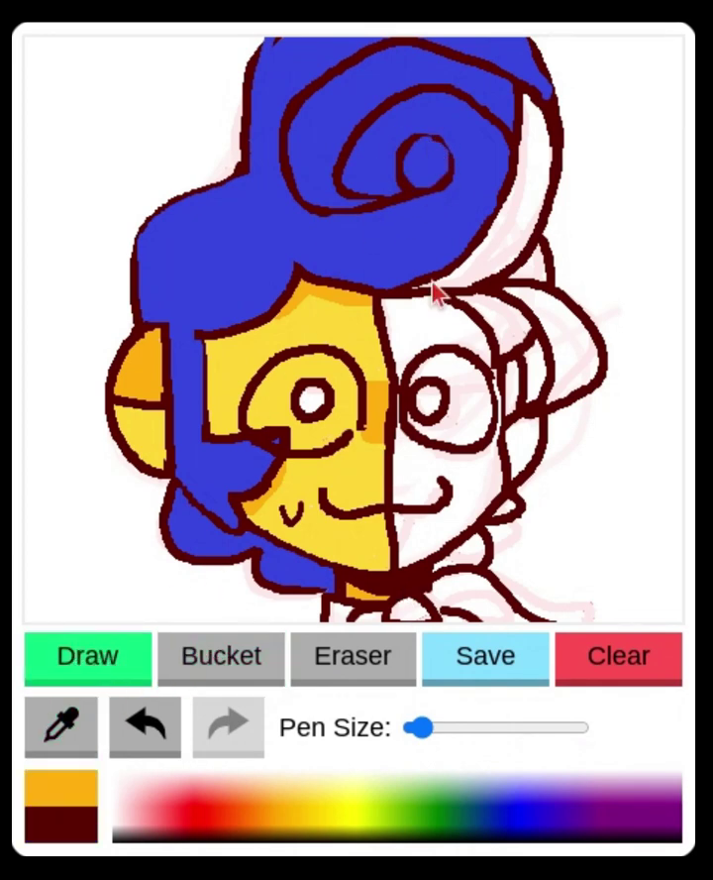
{"action": "mouse_move", "coordinate": [417, 127]}
{"action": "left_mouse_down"}
{"action": "mouse_move", "coordinate": [442, 136]}
{"action": "mouse_move", "coordinate": [444, 175]}
{"action": "left_mouse_up"}
{"action": "left_click", "coordinate": [146, 721]}
{"action": "left_click", "coordinate": [120, 730]}
{"action": "left_click_drag", "start_coordinate": [425, 733], "coordinate": [420, 733]}
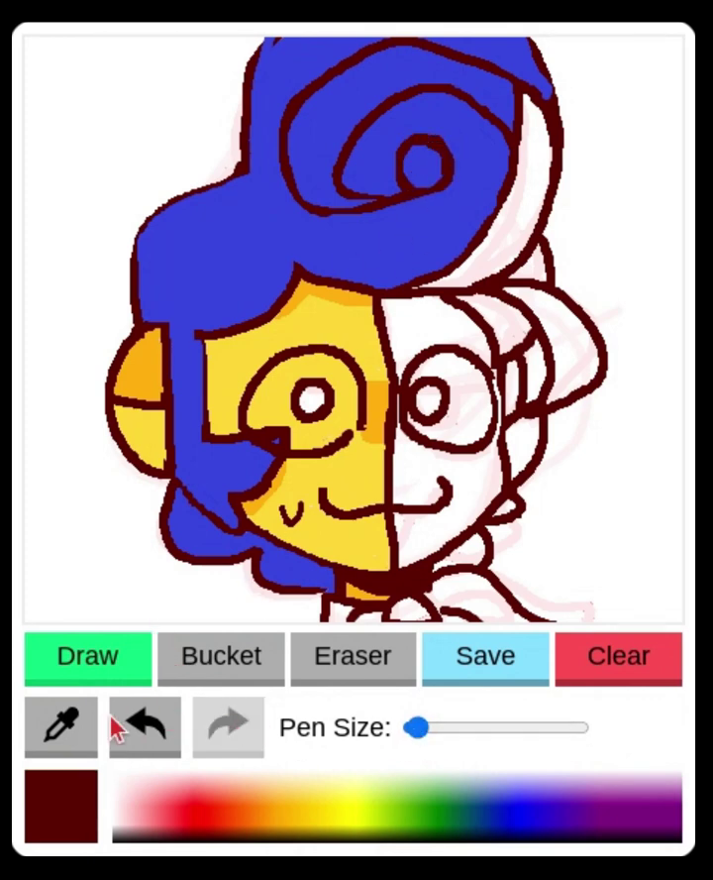
{"action": "left_click", "coordinate": [112, 721]}
{"action": "left_click_drag", "start_coordinate": [421, 136], "coordinate": [444, 177]}
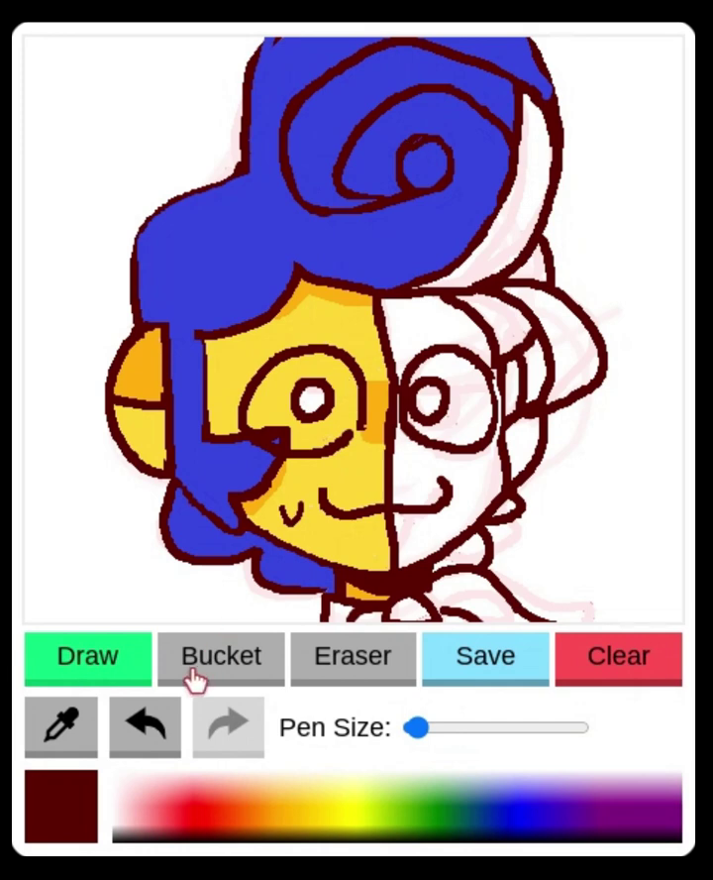
{"action": "left_click", "coordinate": [144, 726]}
{"action": "left_click", "coordinate": [410, 149]}
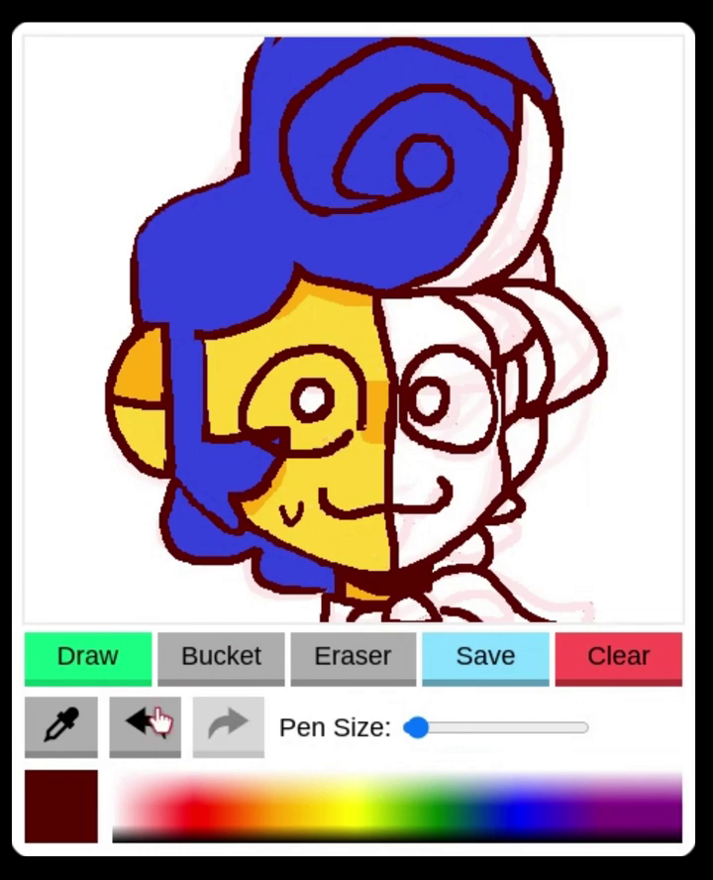
Choose a bright pure blue and fill the bun's inner swirl band and centre circle with it
{"action": "left_click", "coordinate": [57, 716]}
{"action": "left_click", "coordinate": [196, 303]}
{"action": "left_click", "coordinate": [527, 810]}
{"action": "left_click", "coordinate": [245, 666]}
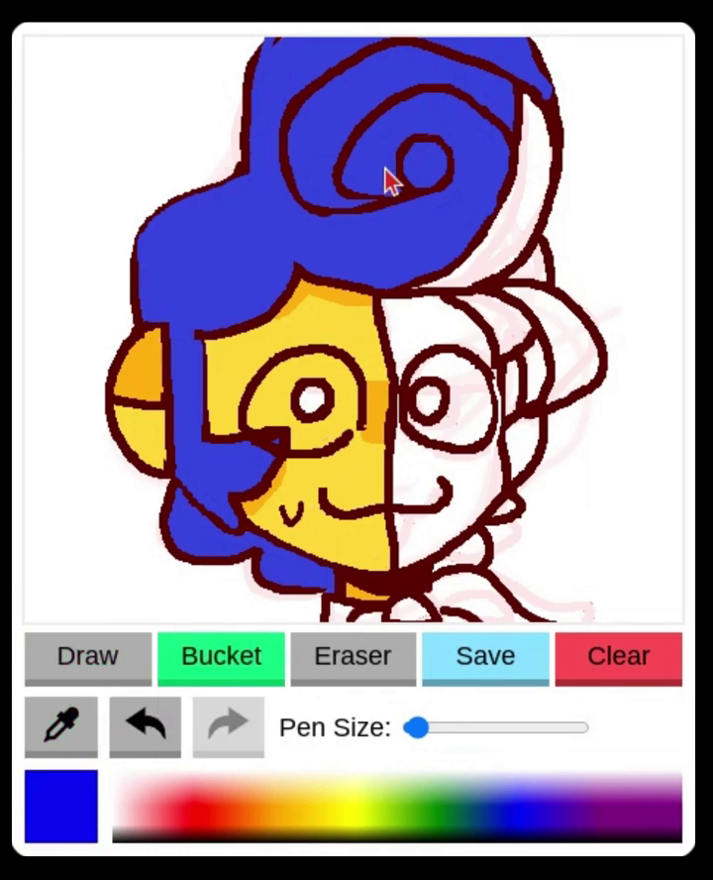
{"action": "left_click", "coordinate": [390, 181]}
{"action": "left_click", "coordinate": [424, 169]}
{"action": "left_click", "coordinate": [61, 726]}
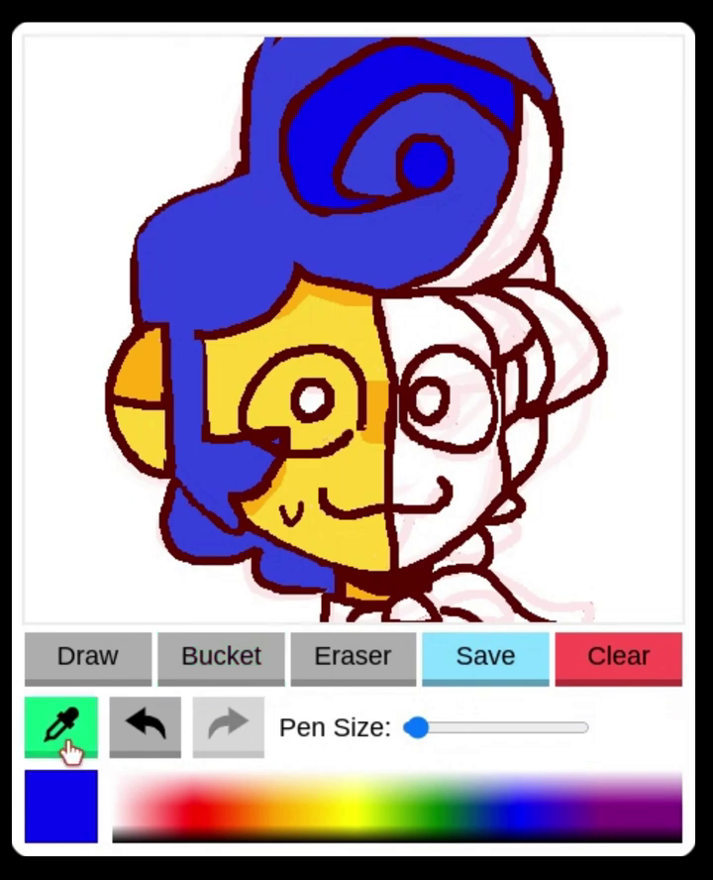
Shade the right side of the bun with a darker blue, drawing a curved shadow edge and filling beyond it
{"action": "left_click", "coordinate": [499, 812]}
{"action": "left_click", "coordinate": [79, 668]}
{"action": "left_click_drag", "start_coordinate": [533, 104], "coordinate": [453, 33]}
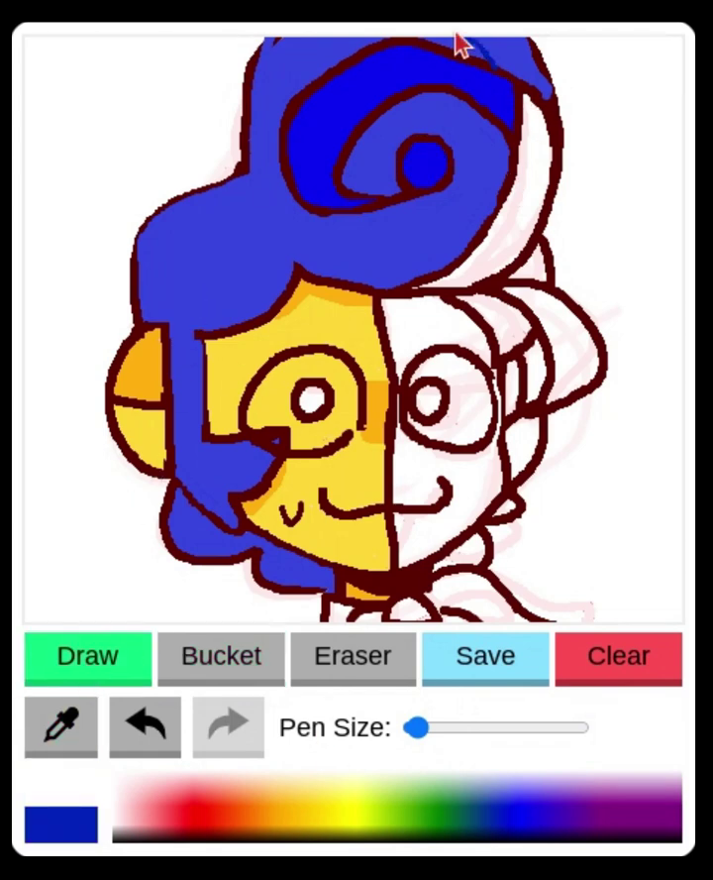
{"action": "left_click", "coordinate": [165, 751]}
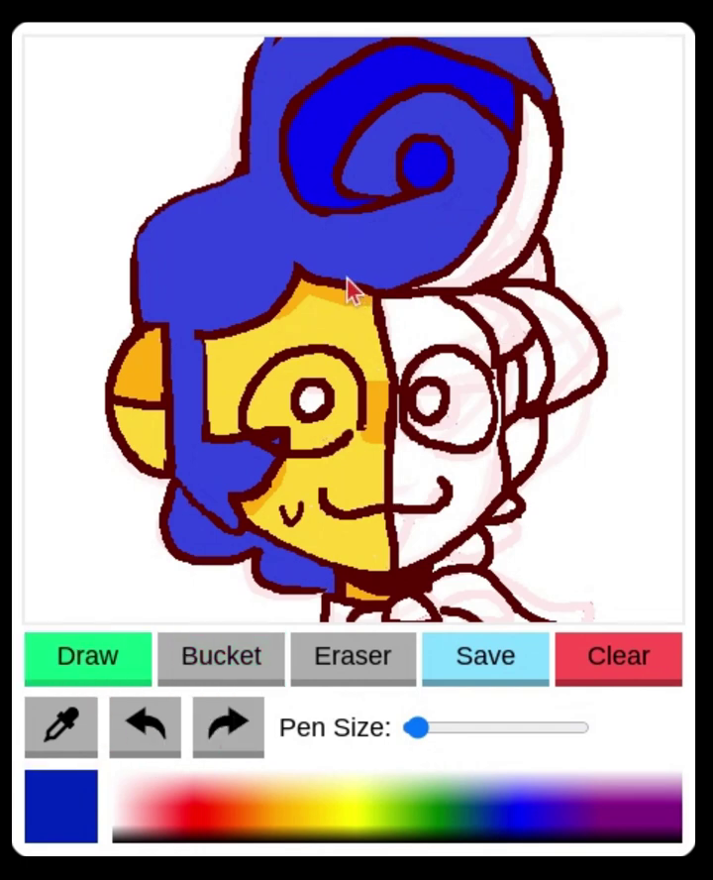
{"action": "mouse_move", "coordinate": [352, 289]}
{"action": "left_mouse_down"}
{"action": "mouse_move", "coordinate": [389, 265]}
{"action": "mouse_move", "coordinate": [436, 229]}
{"action": "mouse_move", "coordinate": [468, 184]}
{"action": "mouse_move", "coordinate": [483, 94]}
{"action": "left_mouse_up"}
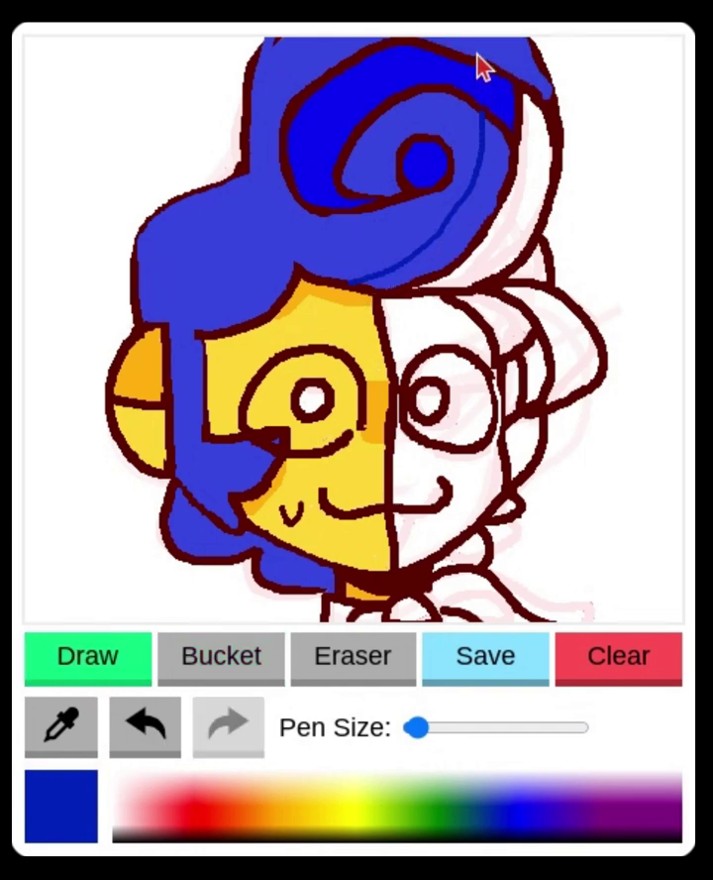
{"action": "left_click", "coordinate": [267, 679]}
{"action": "left_click", "coordinate": [468, 241]}
{"action": "left_click", "coordinate": [139, 658]}
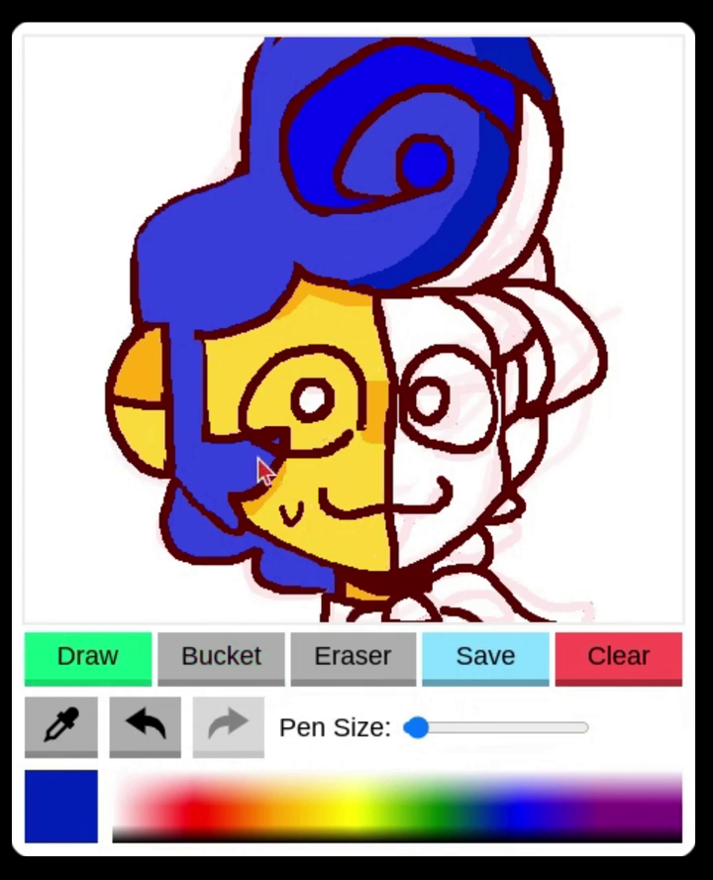
Shade the underside of the cheek lock and fill the curls below the left jaw with the darker blue
{"action": "left_click_drag", "start_coordinate": [267, 459], "coordinate": [219, 494]}
{"action": "left_click", "coordinate": [211, 657]}
{"action": "left_click", "coordinate": [248, 479]}
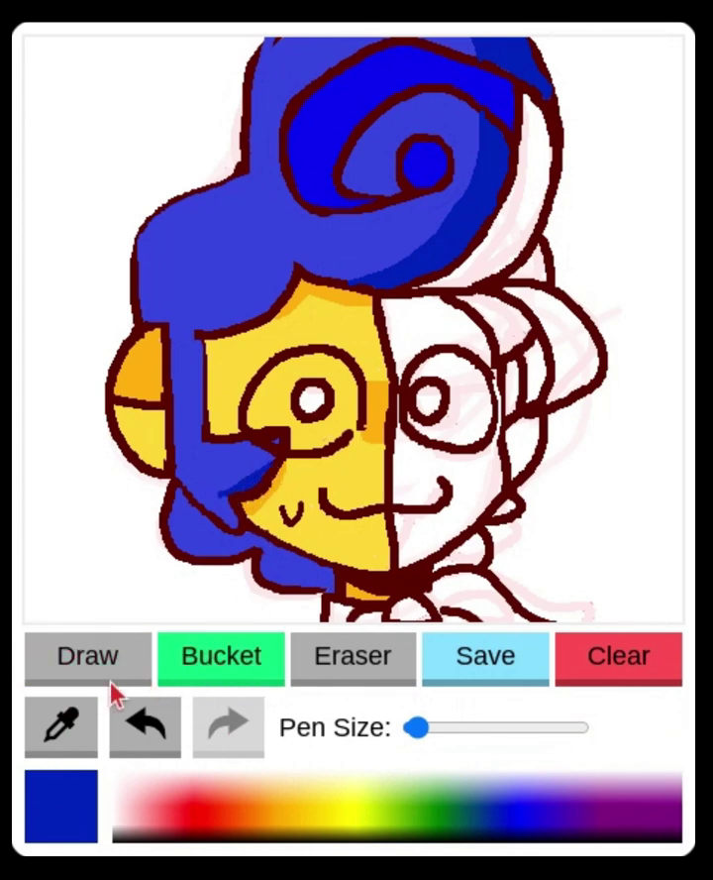
{"action": "left_click", "coordinate": [90, 656]}
{"action": "left_click", "coordinate": [215, 658]}
{"action": "left_click", "coordinate": [210, 540]}
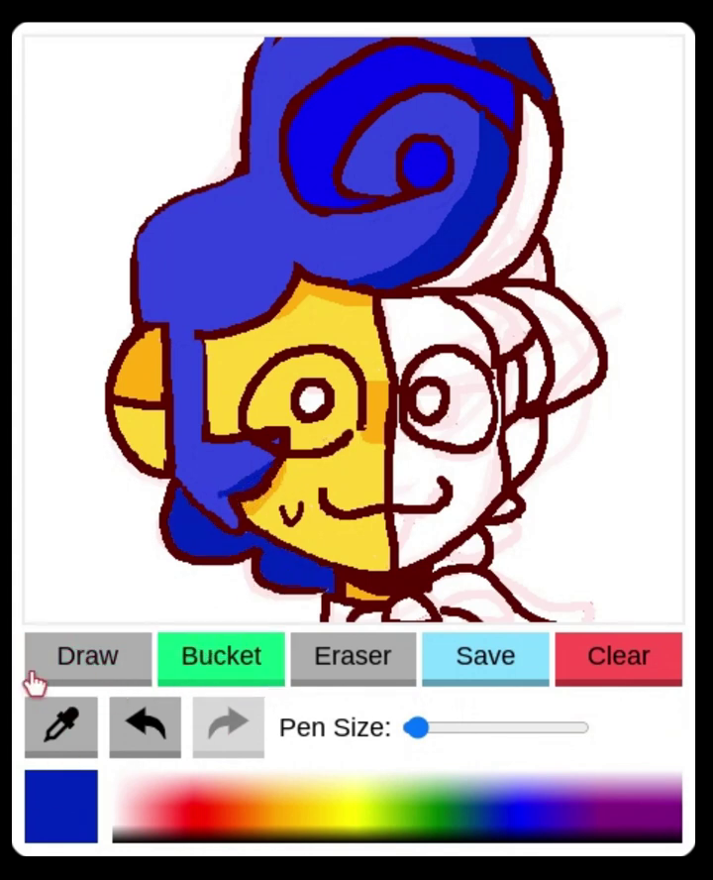
Try to shade the right end of the bright blue swirl band with a slightly darker blue
{"action": "left_click", "coordinate": [92, 741]}
{"action": "left_click", "coordinate": [542, 811]}
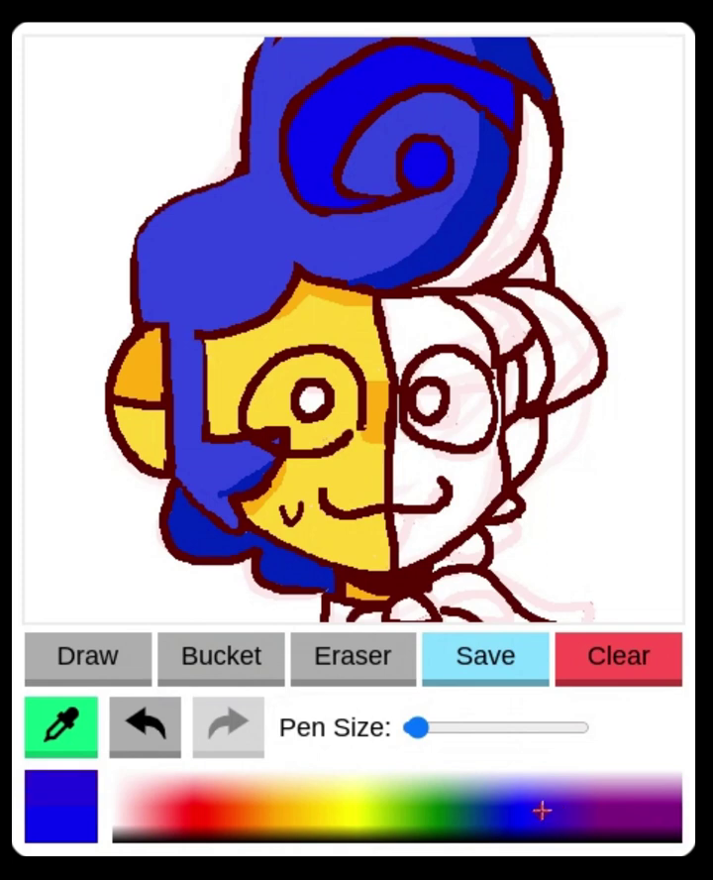
{"action": "left_click", "coordinate": [80, 660]}
{"action": "left_click", "coordinate": [236, 678]}
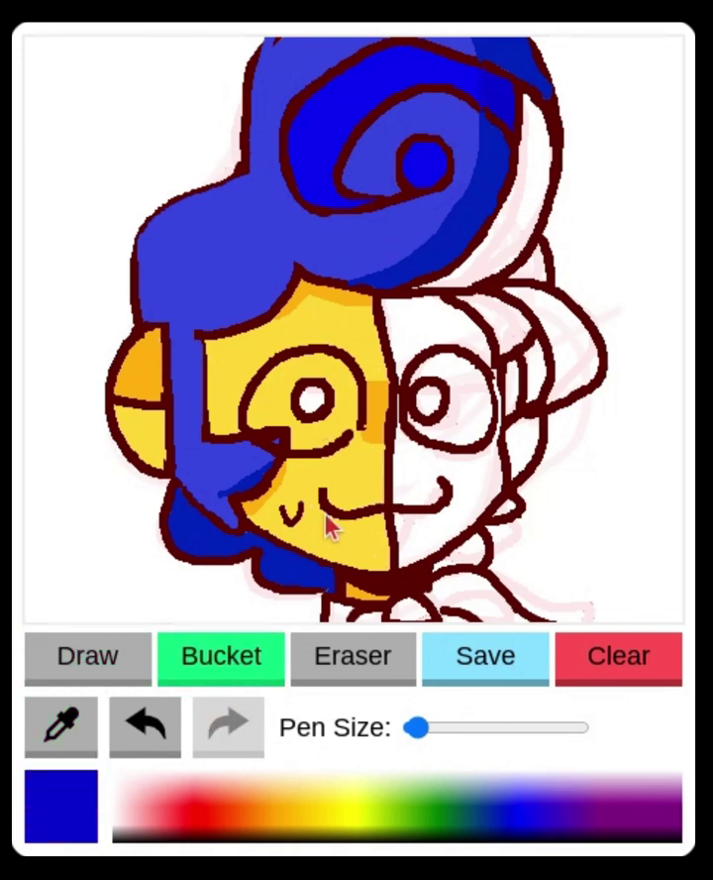
{"action": "left_click", "coordinate": [146, 728]}
{"action": "left_click", "coordinate": [505, 104]}
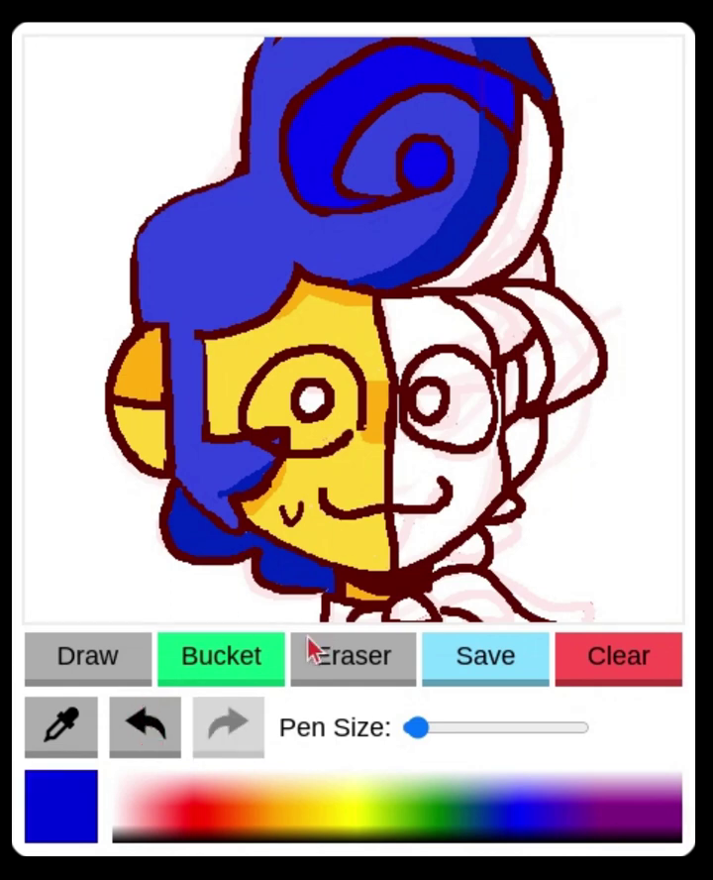
{"action": "left_click", "coordinate": [149, 723]}
{"action": "left_click", "coordinate": [207, 729]}
{"action": "left_click", "coordinate": [167, 729]}
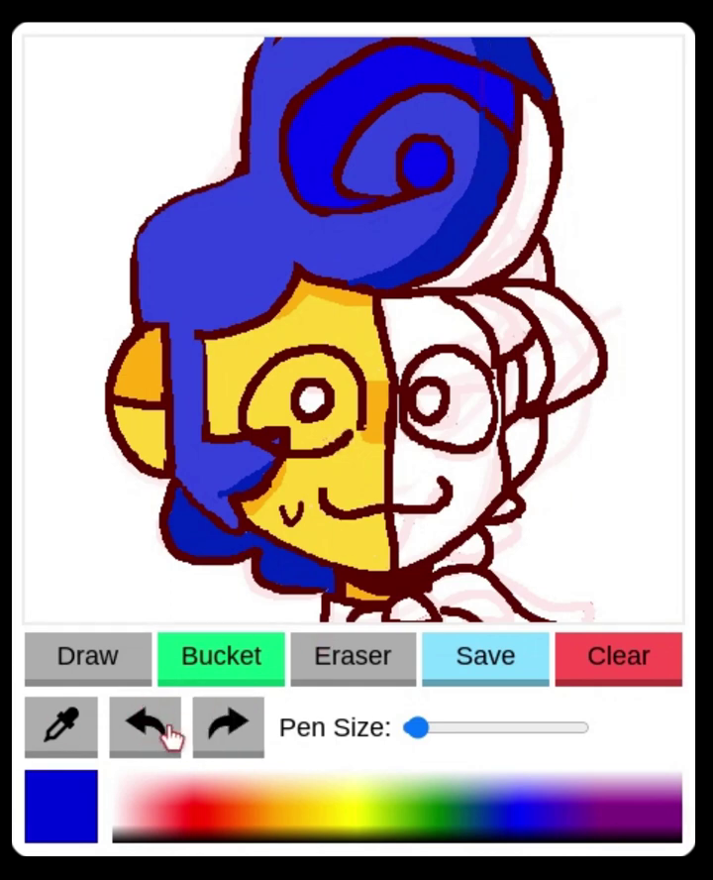
{"action": "left_click", "coordinate": [120, 645]}
{"action": "left_click_drag", "start_coordinate": [479, 95], "coordinate": [482, 103]}
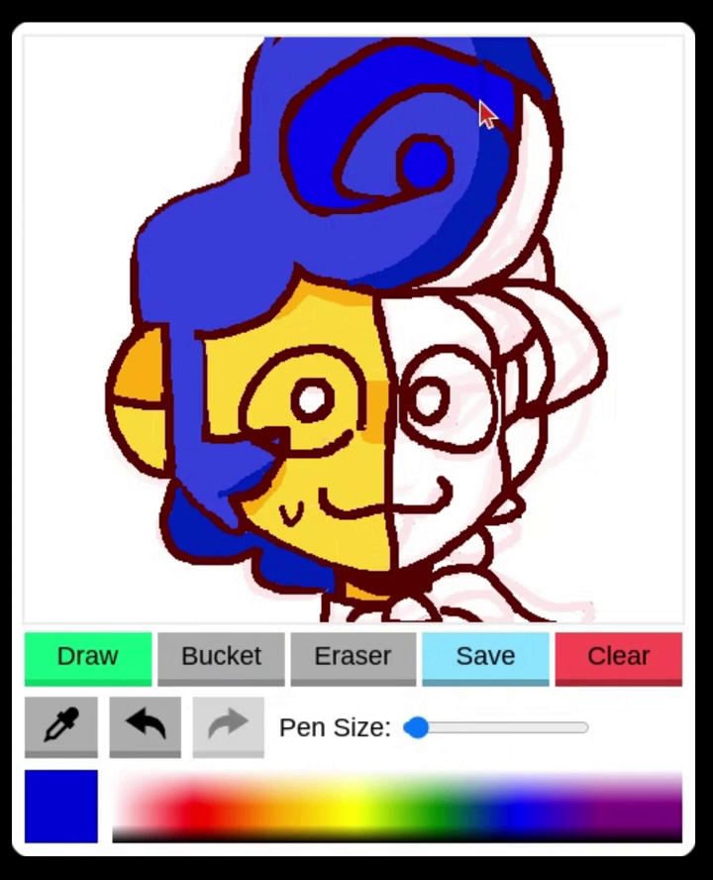
{"action": "left_click", "coordinate": [210, 641]}
{"action": "left_click", "coordinate": [162, 738]}
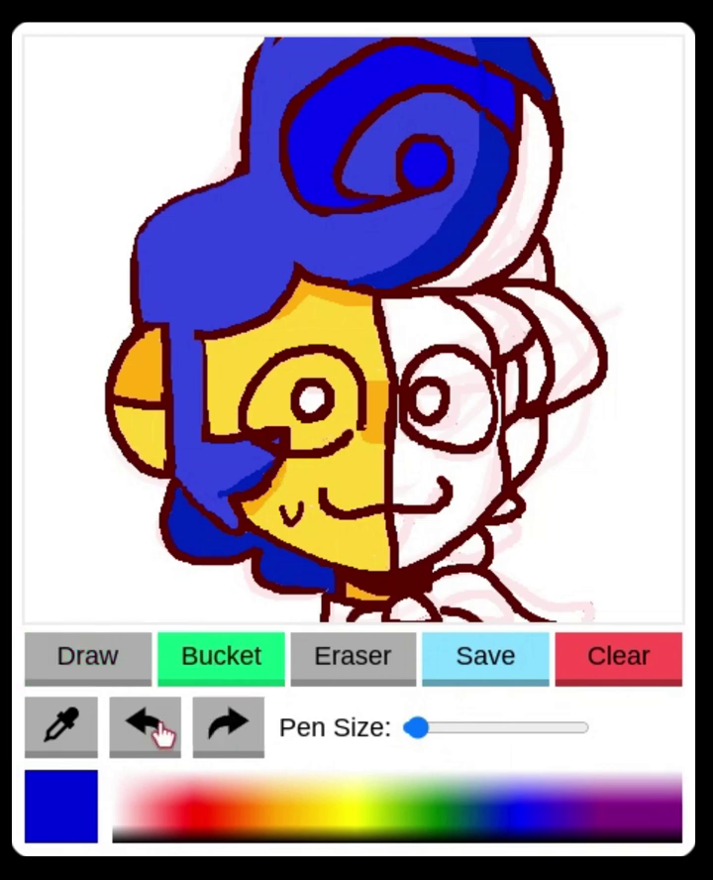
Choose a navy blue, draw a shadow edge across the bright swirl band and fill its right end
{"action": "left_click", "coordinate": [518, 822]}
{"action": "key", "text": "d"}
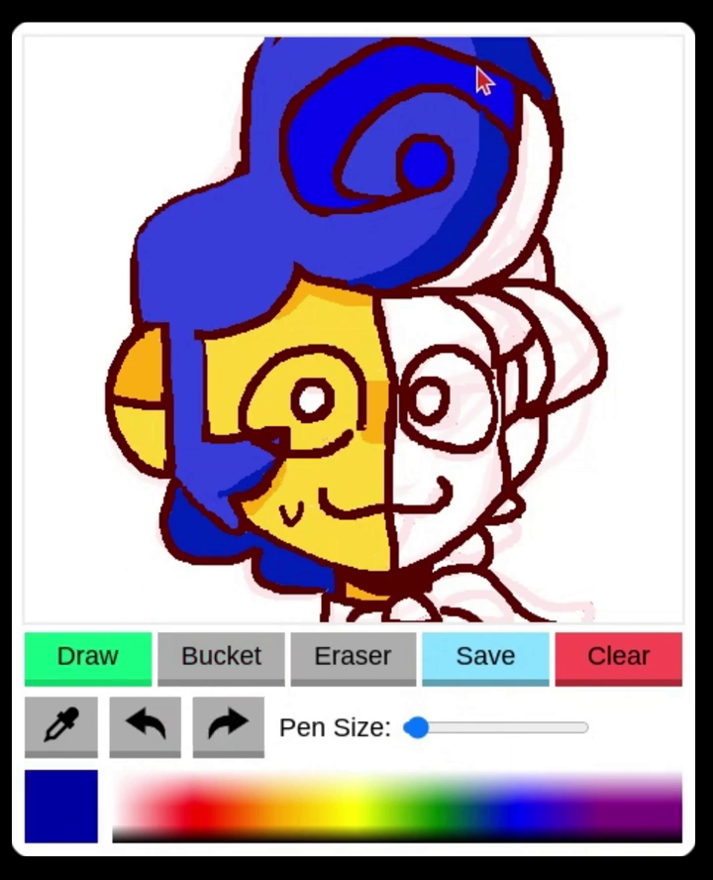
{"action": "left_click_drag", "start_coordinate": [478, 68], "coordinate": [481, 107]}
{"action": "left_click", "coordinate": [241, 647]}
{"action": "left_click", "coordinate": [495, 94]}
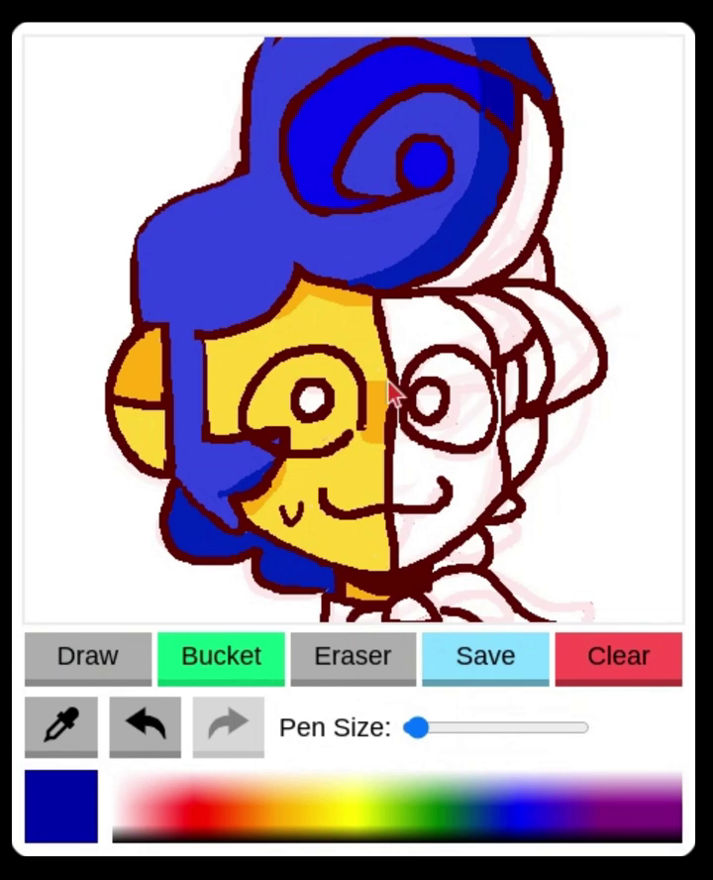
Draw a zigzag highlight on the upper part of the left-side hair and recolour it light lavender
{"action": "left_click", "coordinate": [75, 674]}
{"action": "left_click", "coordinate": [69, 727]}
{"action": "left_click", "coordinate": [206, 478]}
{"action": "left_click", "coordinate": [105, 661]}
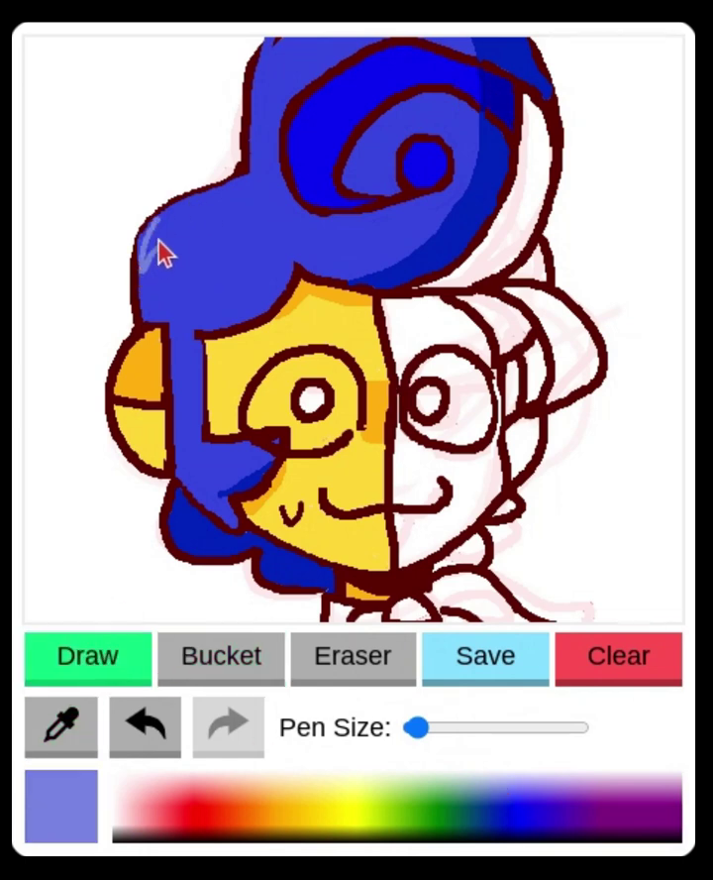
{"action": "left_click", "coordinate": [511, 798]}
{"action": "left_click", "coordinate": [240, 669]}
{"action": "left_click", "coordinate": [152, 253]}
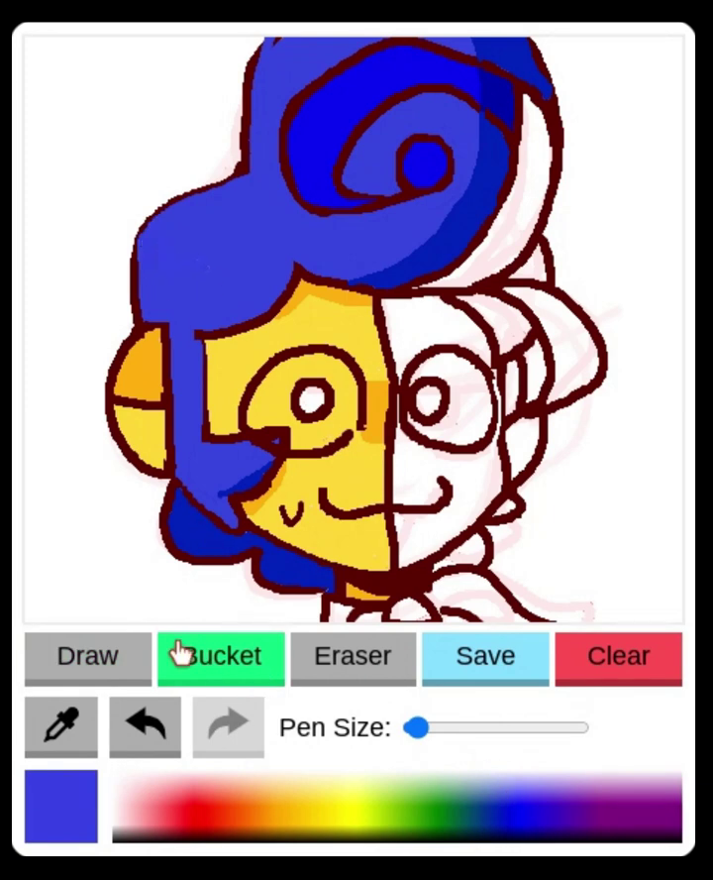
{"action": "left_click", "coordinate": [166, 718]}
{"action": "left_click", "coordinate": [515, 788]}
{"action": "left_click", "coordinate": [154, 261]}
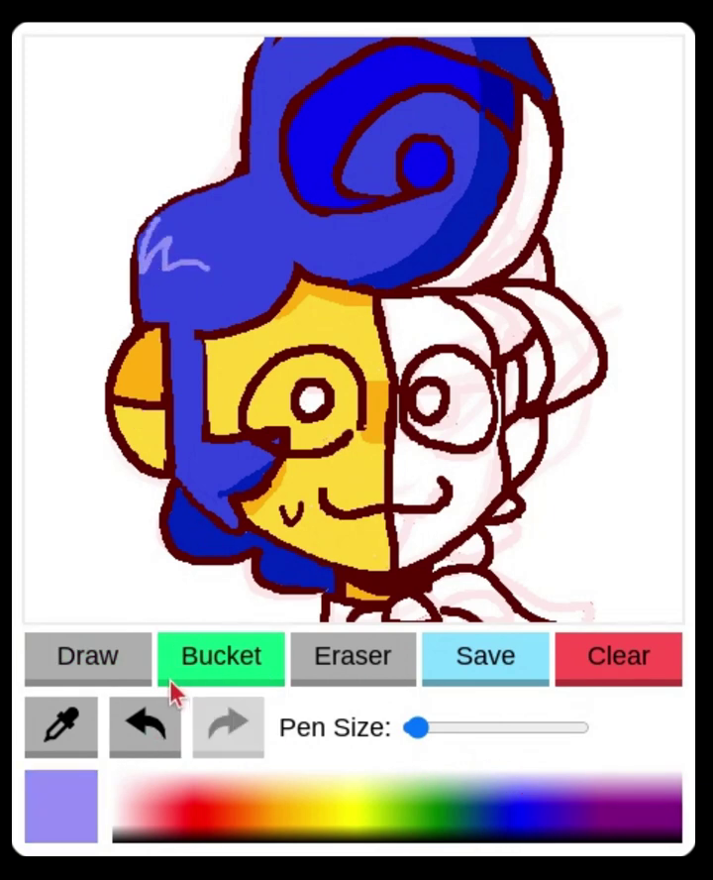
Draw a small lavender zigzag highlight along the bun's left edge, undoing the unwanted strokes
{"action": "left_click", "coordinate": [94, 682]}
{"action": "mouse_move", "coordinate": [272, 48]}
{"action": "left_mouse_down"}
{"action": "mouse_move", "coordinate": [248, 94]}
{"action": "mouse_move", "coordinate": [270, 90]}
{"action": "mouse_move", "coordinate": [244, 140]}
{"action": "left_mouse_up"}
{"action": "key", "text": "ctrl+z"}
{"action": "left_click", "coordinate": [136, 748]}
{"action": "mouse_move", "coordinate": [257, 89]}
{"action": "left_mouse_down"}
{"action": "mouse_move", "coordinate": [254, 111]}
{"action": "mouse_move", "coordinate": [271, 130]}
{"action": "left_mouse_up"}
{"action": "key", "text": "ctrl+z"}
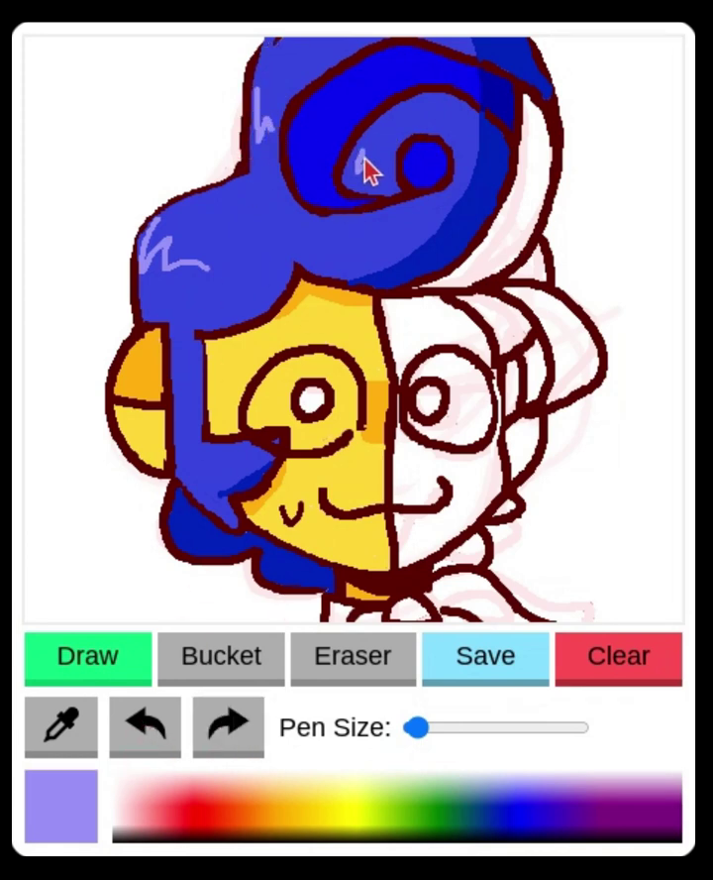
Add lavender highlight strokes on both sides of the bun's centre circle
{"action": "left_click_drag", "start_coordinate": [365, 160], "coordinate": [394, 160]}
{"action": "key", "text": "ctrl+z"}
{"action": "key", "text": "ctrl+y"}
Choose a medium violet and draw small zigzag highlights on the bright swirl band and inside the bun's centre circle
{"action": "left_click", "coordinate": [62, 726]}
{"action": "left_click", "coordinate": [526, 809]}
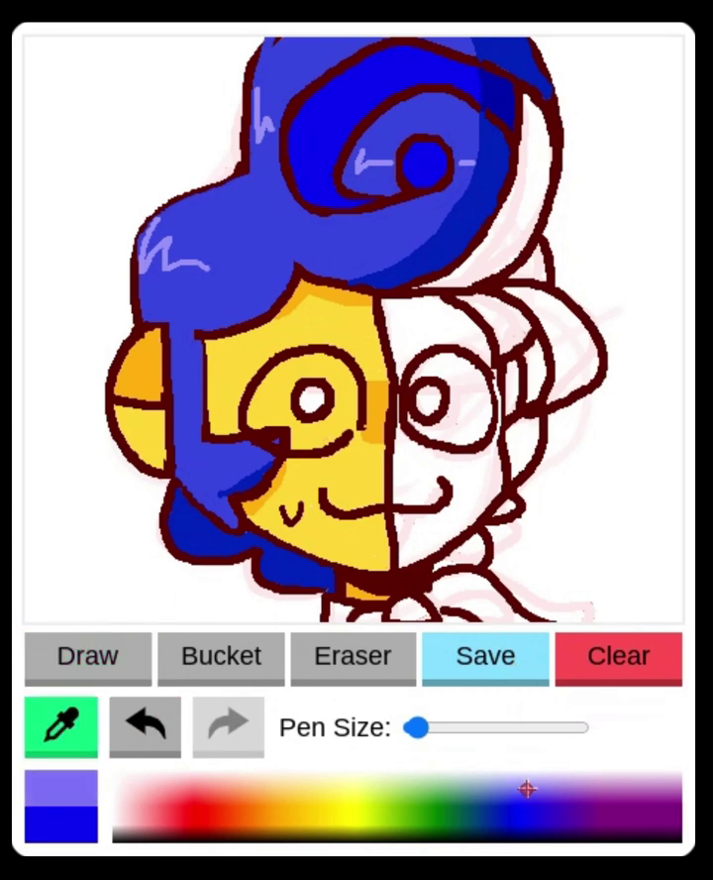
{"action": "left_click", "coordinate": [379, 164]}
{"action": "key", "text": "ctrl+z"}
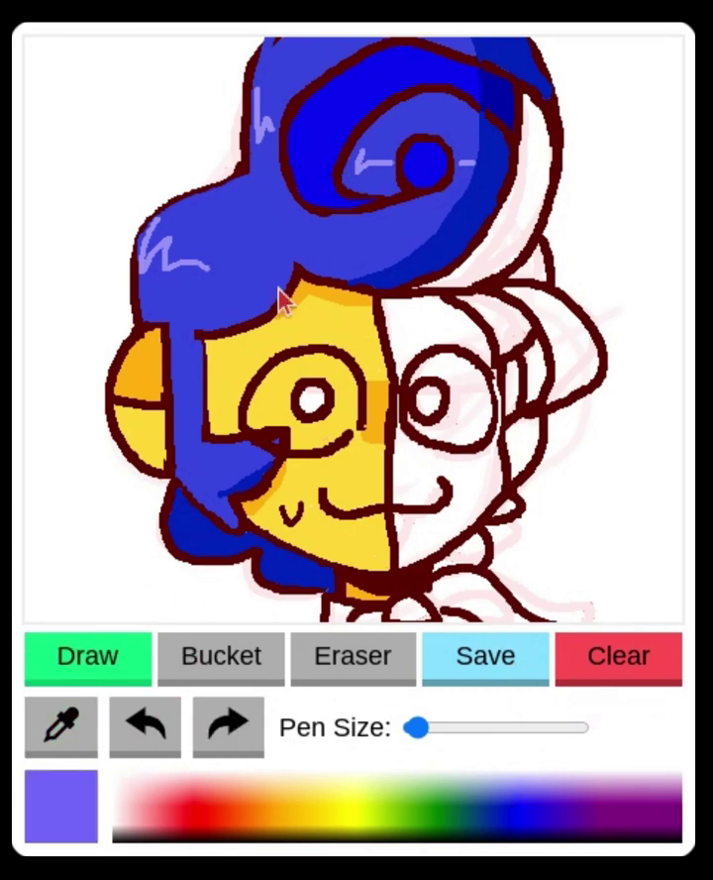
{"action": "left_click_drag", "start_coordinate": [322, 161], "coordinate": [328, 169]}
{"action": "left_click_drag", "start_coordinate": [413, 166], "coordinate": [443, 168]}
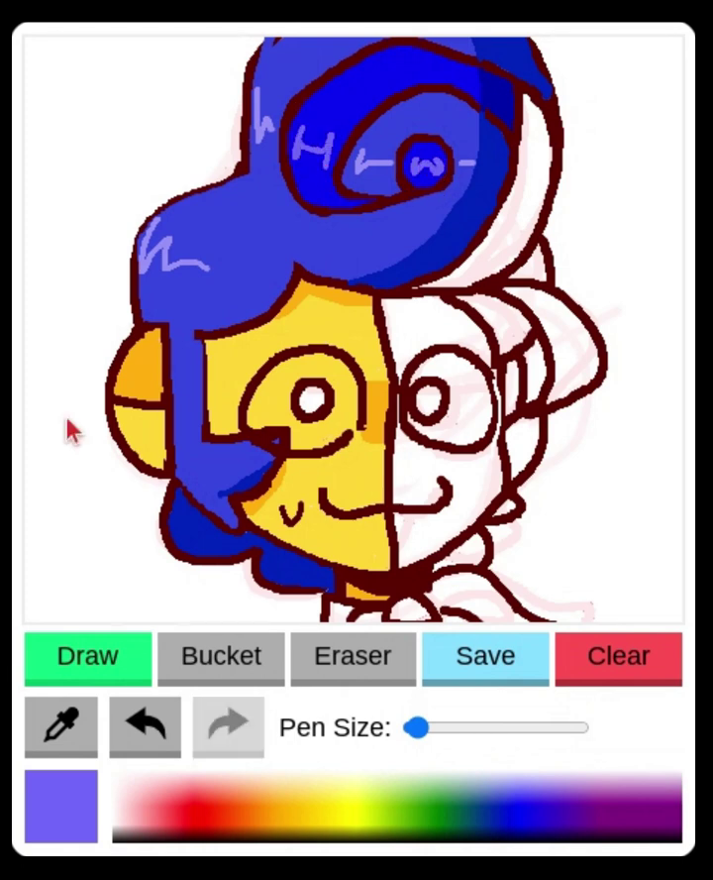
Sample the light lavender from the hair highlight and draw a small zigzag on the strand beside the left ear
{"action": "left_click", "coordinate": [61, 726]}
{"action": "right_click", "coordinate": [165, 244]}
{"action": "left_click", "coordinate": [102, 675]}
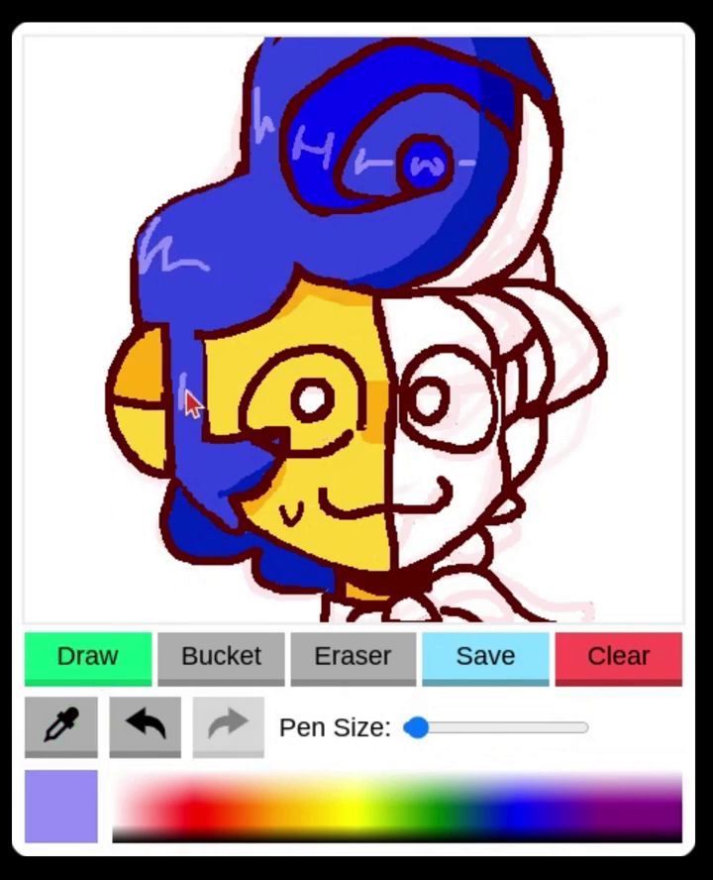
Choose a bright red and fill the collar and bow sections below the neck
{"action": "left_click", "coordinate": [72, 741]}
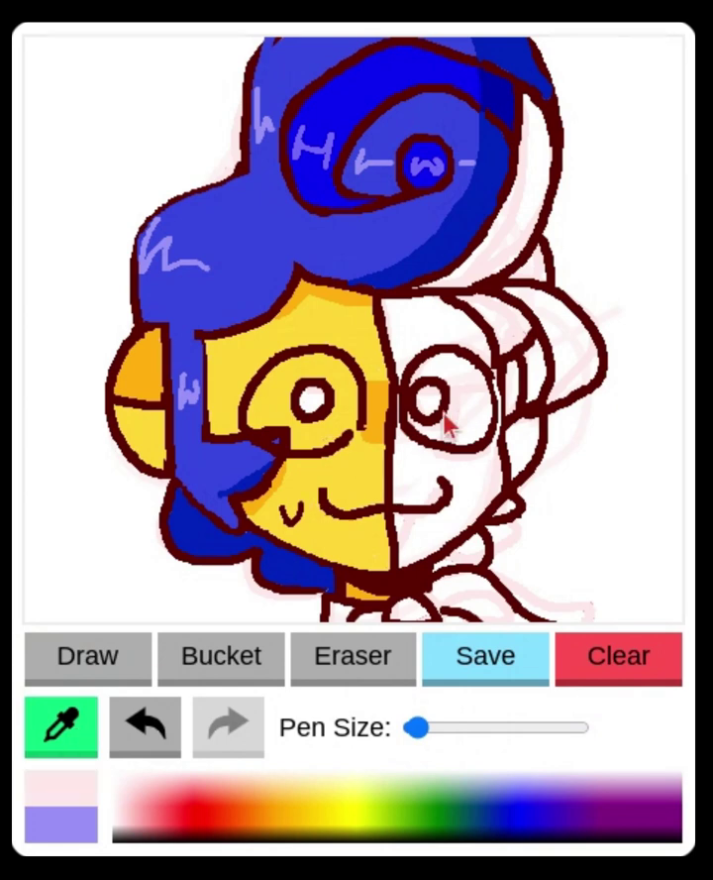
{"action": "left_click", "coordinate": [197, 808]}
{"action": "left_click", "coordinate": [222, 655]}
{"action": "left_click", "coordinate": [443, 621]}
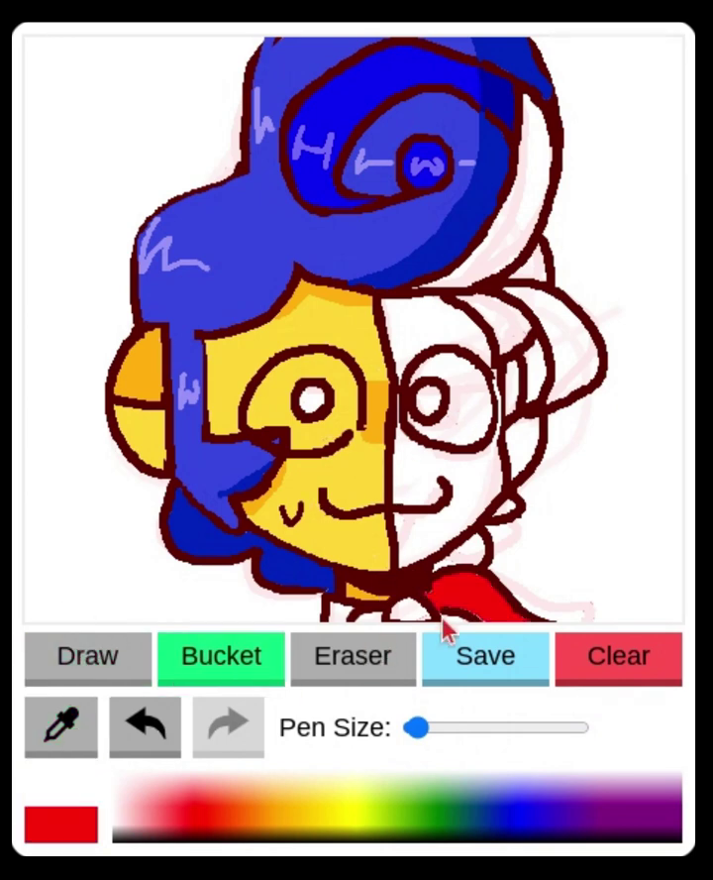
{"action": "left_click", "coordinate": [415, 609]}
Choose a darker red, draw shadow edges on the bow and collar, and fill the shaded areas
{"action": "left_click", "coordinate": [99, 666]}
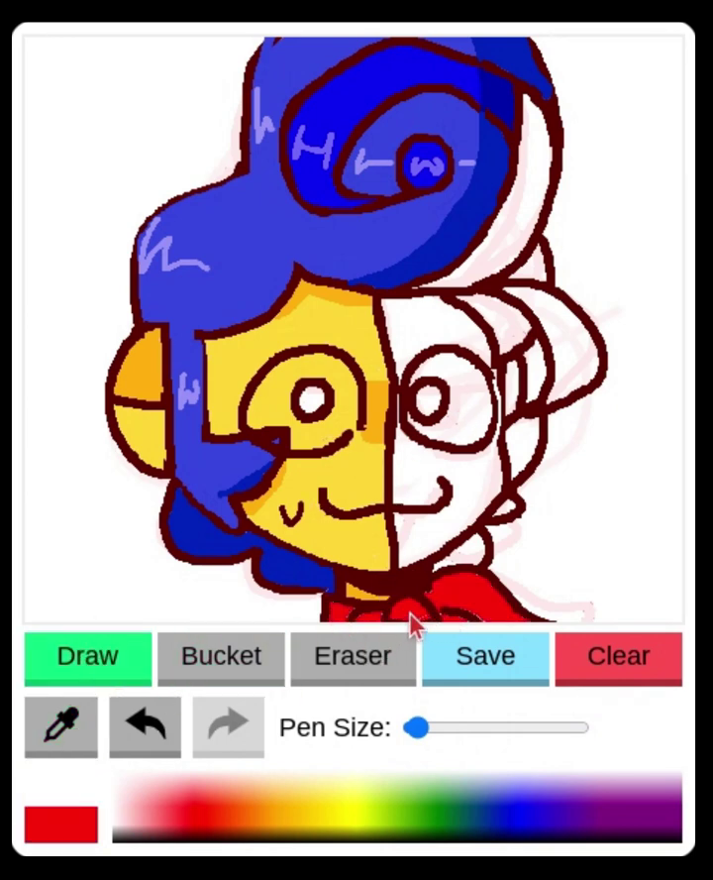
{"action": "left_click", "coordinate": [167, 815]}
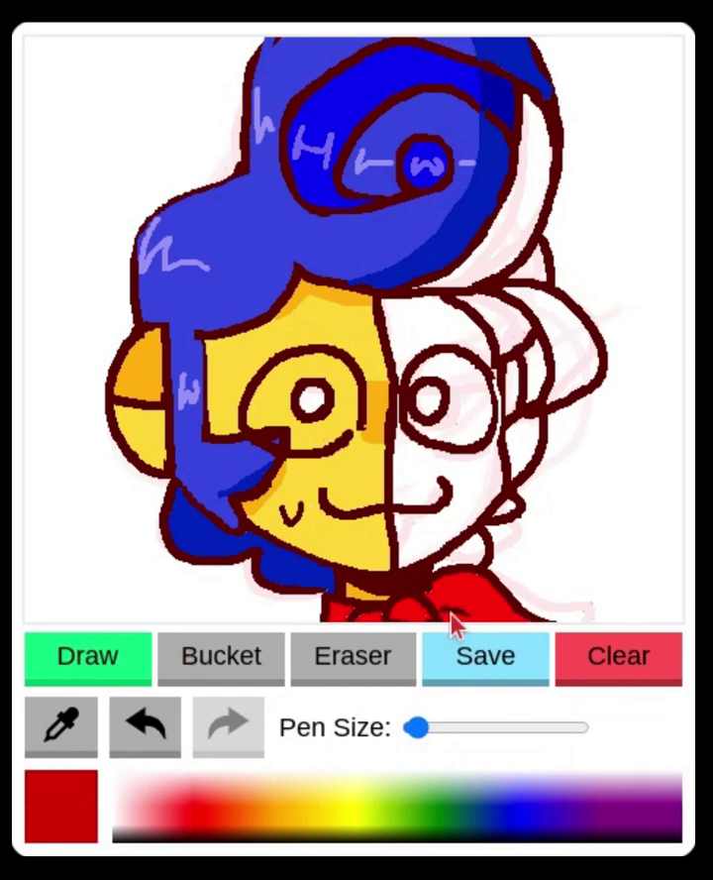
{"action": "left_click", "coordinate": [267, 684]}
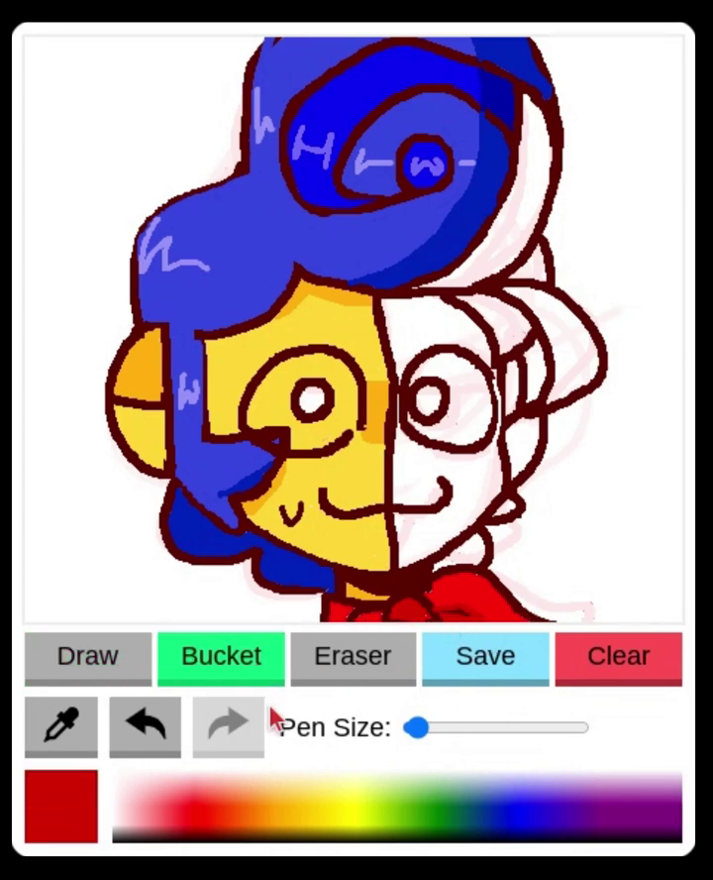
{"action": "left_click", "coordinate": [144, 726]}
{"action": "left_click", "coordinate": [144, 654]}
{"action": "left_click_drag", "start_coordinate": [424, 610], "coordinate": [337, 620]}
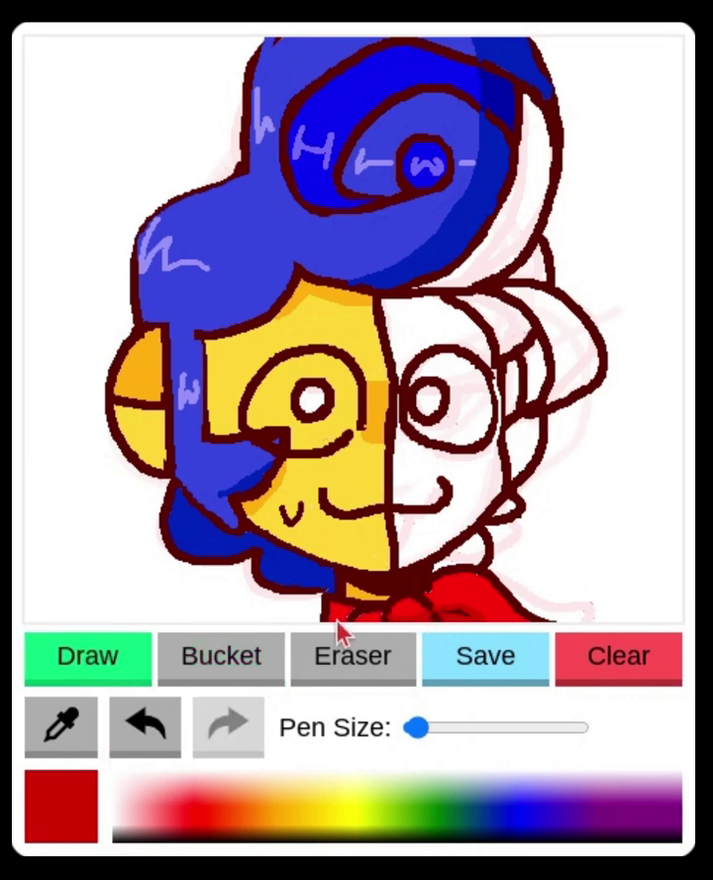
{"action": "left_click", "coordinate": [270, 662]}
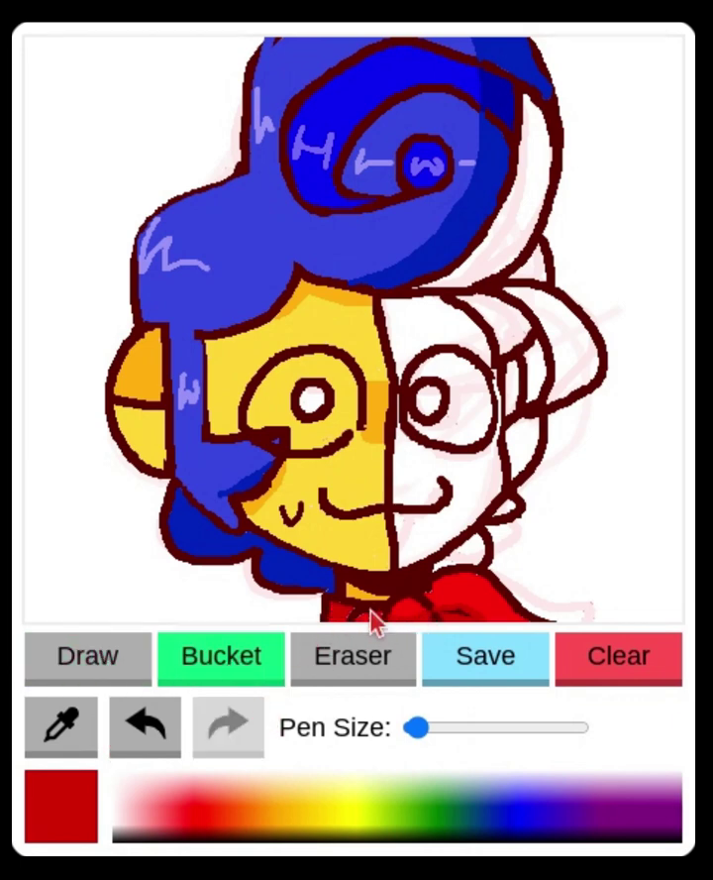
Try drawing thin near-white lines along the right half of the chin and jaw, undoing each stroke
{"action": "left_click", "coordinate": [57, 728]}
{"action": "left_click", "coordinate": [129, 786]}
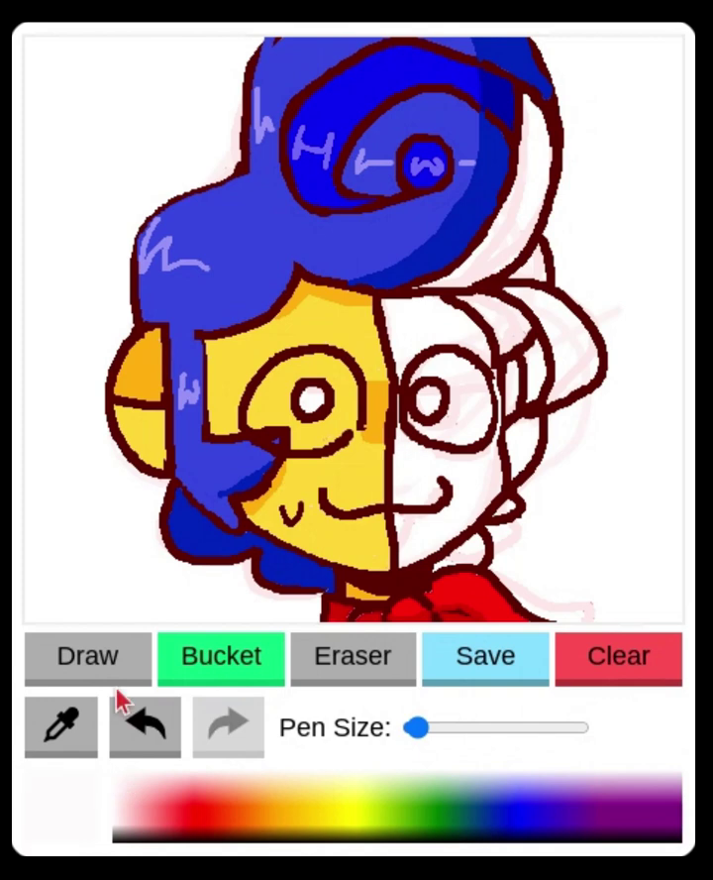
{"action": "left_click", "coordinate": [99, 658]}
{"action": "left_click", "coordinate": [409, 726]}
{"action": "mouse_move", "coordinate": [425, 572]}
{"action": "left_mouse_down"}
{"action": "mouse_move", "coordinate": [420, 585]}
{"action": "mouse_move", "coordinate": [425, 556]}
{"action": "left_mouse_up"}
{"action": "key", "text": "ctrl+z"}
{"action": "left_click", "coordinate": [155, 725]}
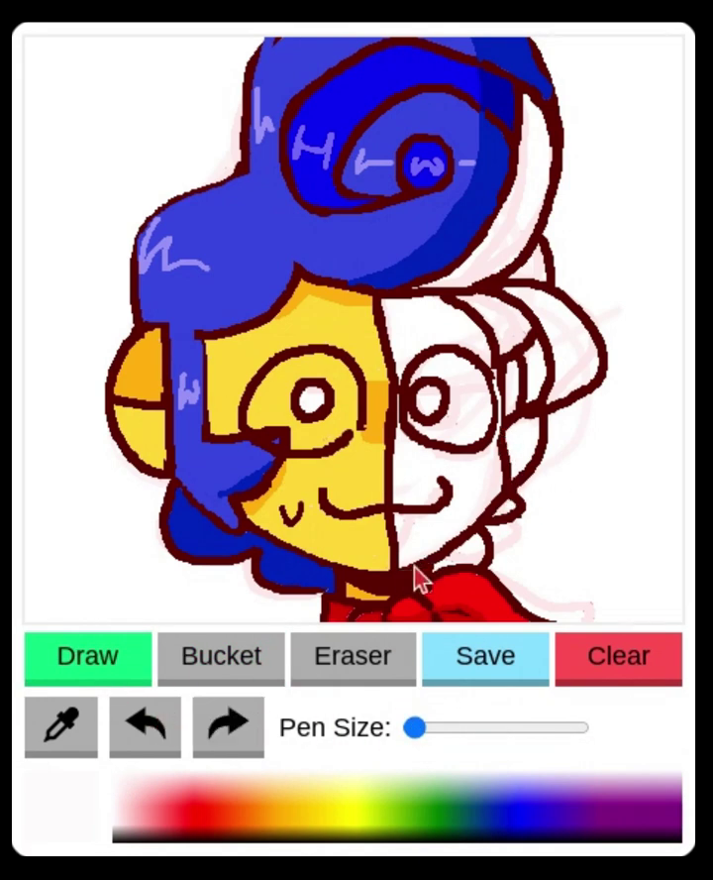
{"action": "left_click", "coordinate": [500, 508]}
{"action": "left_click", "coordinate": [159, 734]}
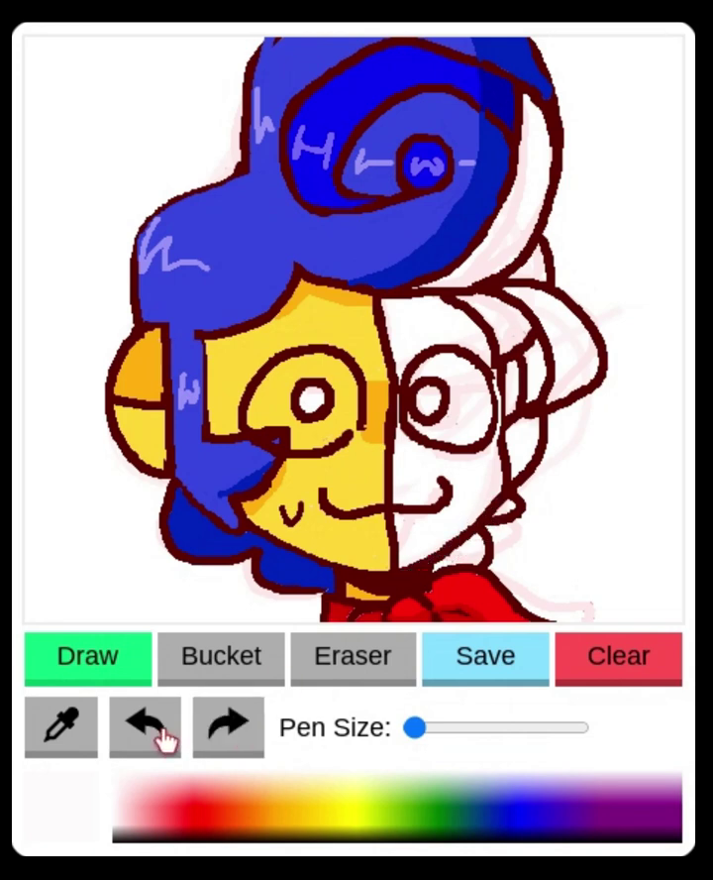
Sample the dark red line colour and try filling the right half of the face and the uncoloured bun area
{"action": "left_click", "coordinate": [85, 731]}
{"action": "left_click", "coordinate": [483, 514]}
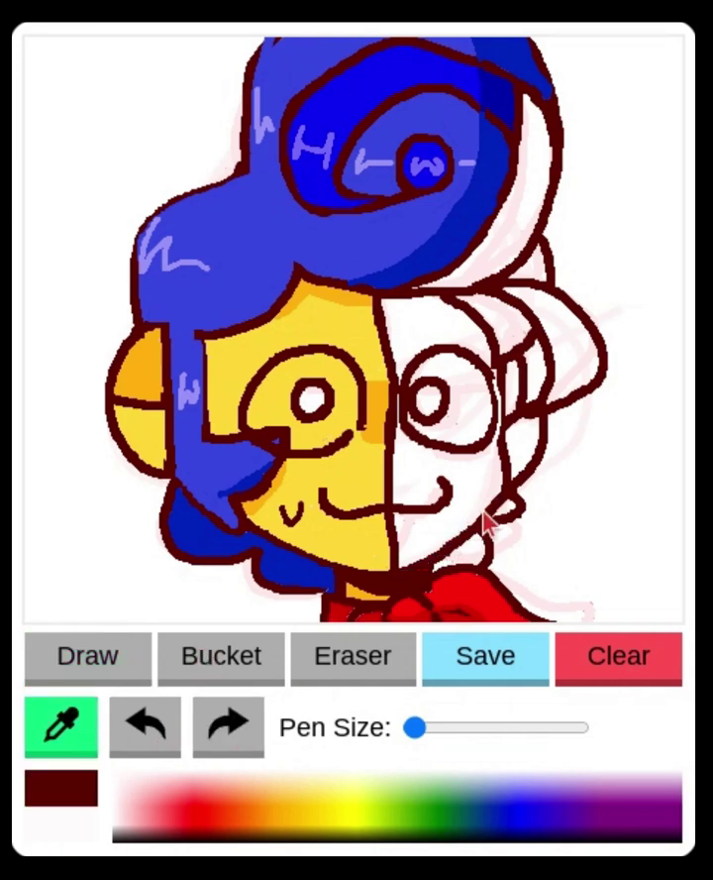
{"action": "left_click", "coordinate": [256, 680]}
{"action": "left_click", "coordinate": [485, 480]}
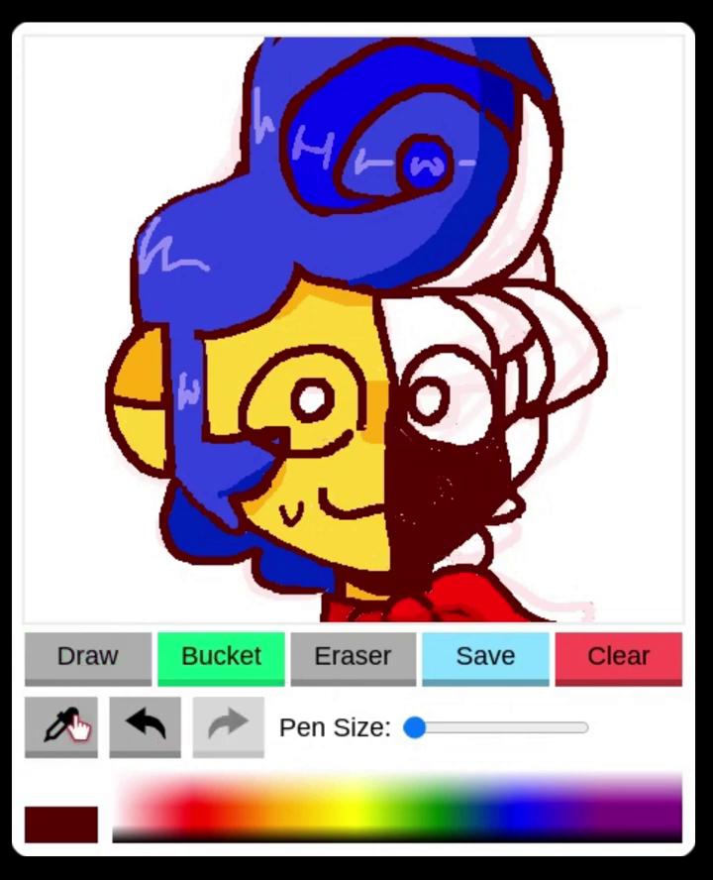
{"action": "left_click", "coordinate": [436, 335]}
{"action": "left_click_drag", "start_coordinate": [426, 733], "coordinate": [439, 729]}
{"action": "left_click", "coordinate": [536, 232]}
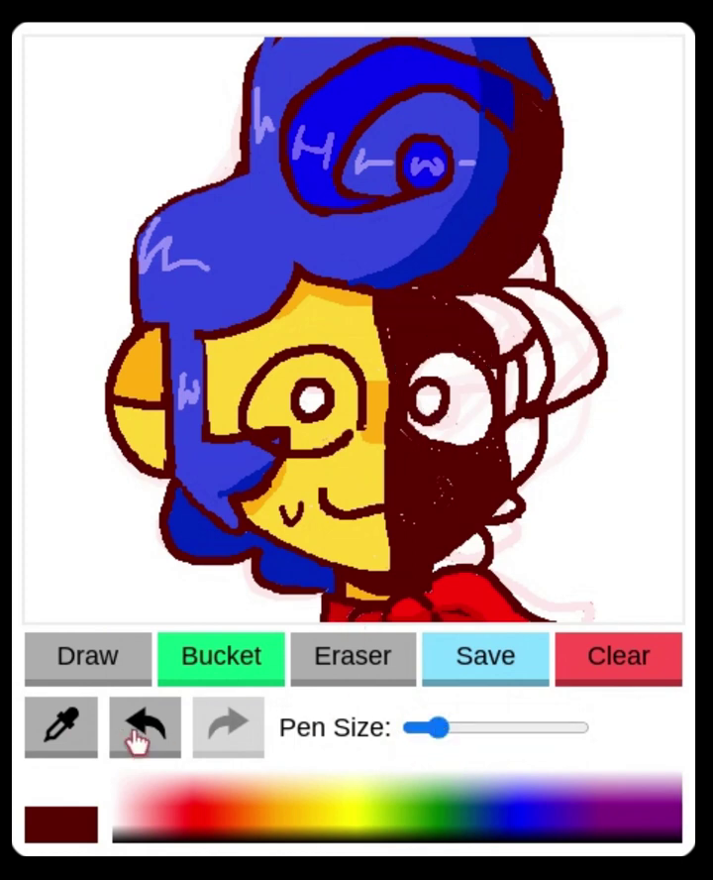
Undo the dark red fills and touch-up strokes on the right half of the head
{"action": "left_click", "coordinate": [141, 729]}
{"action": "left_click", "coordinate": [81, 721]}
{"action": "left_click", "coordinate": [92, 662]}
{"action": "left_click", "coordinate": [408, 469]}
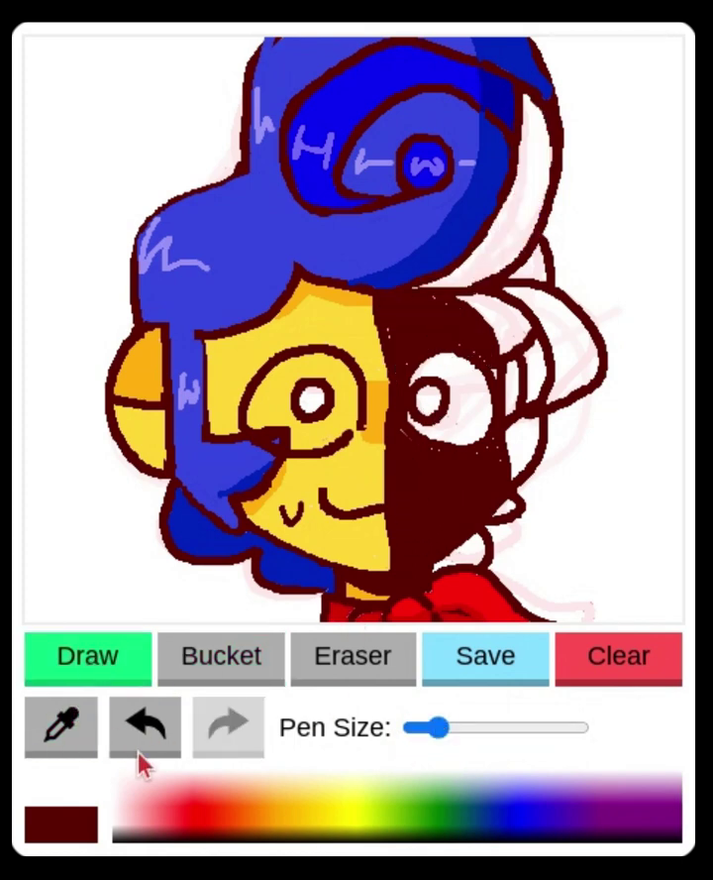
{"action": "left_click", "coordinate": [149, 721]}
{"action": "left_click", "coordinate": [152, 717]}
{"action": "left_click", "coordinate": [152, 715]}
Choose a golden yellow and try filling the right half of the face, undoing the fill
{"action": "left_click", "coordinate": [296, 796]}
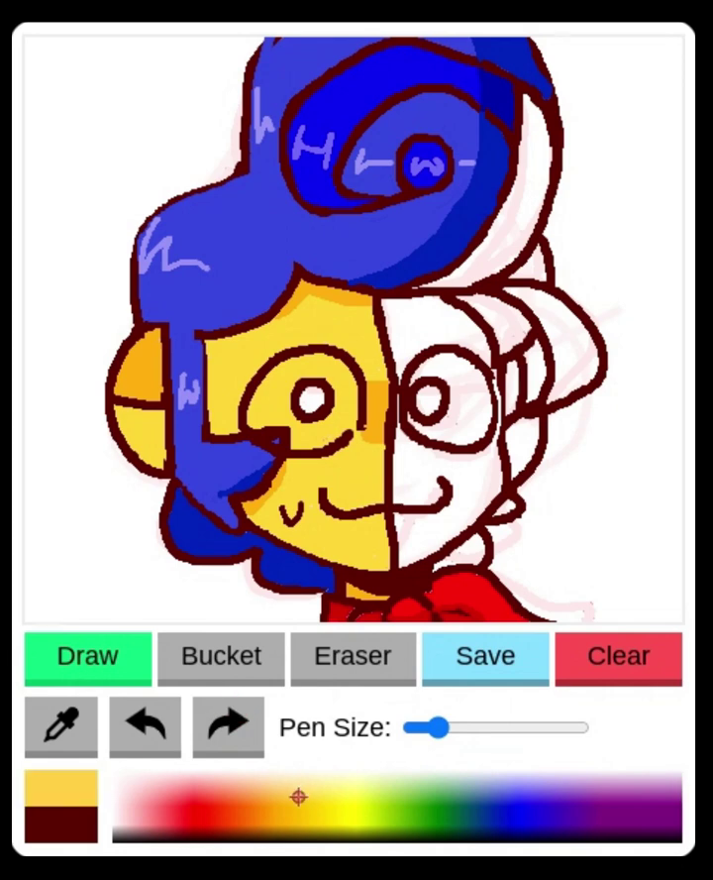
{"action": "left_click", "coordinate": [221, 655]}
{"action": "left_click", "coordinate": [464, 496]}
{"action": "left_click", "coordinate": [139, 729]}
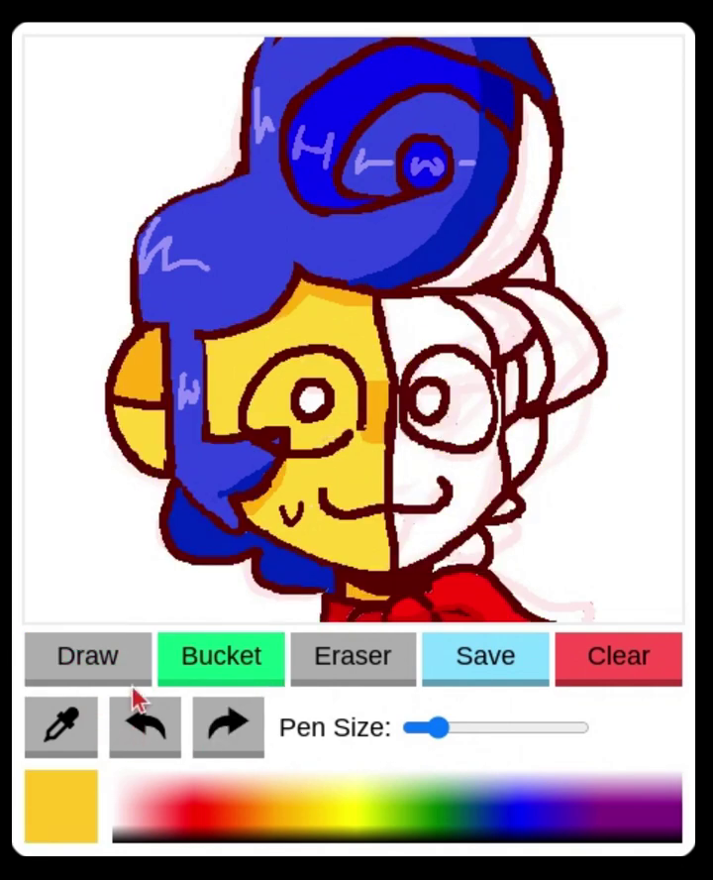
Erase thin gaps on both sides of the right eye's outline to isolate it, and fill the outline golden yellow
{"action": "left_click", "coordinate": [404, 677]}
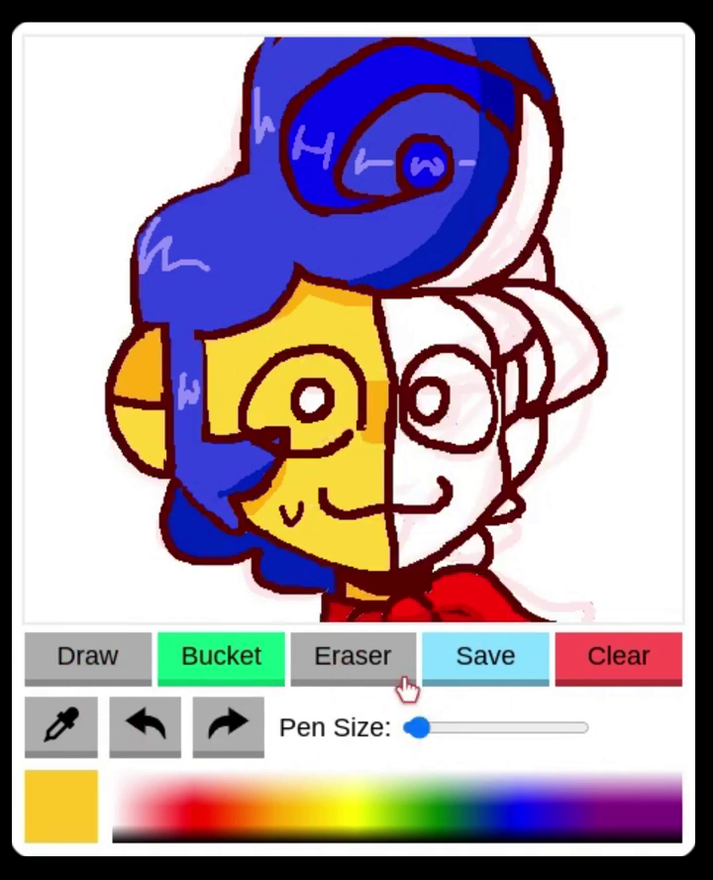
{"action": "left_click_drag", "start_coordinate": [417, 729], "coordinate": [408, 729]}
{"action": "left_click", "coordinate": [397, 387]}
{"action": "left_click", "coordinate": [203, 676]}
{"action": "left_click", "coordinate": [426, 448]}
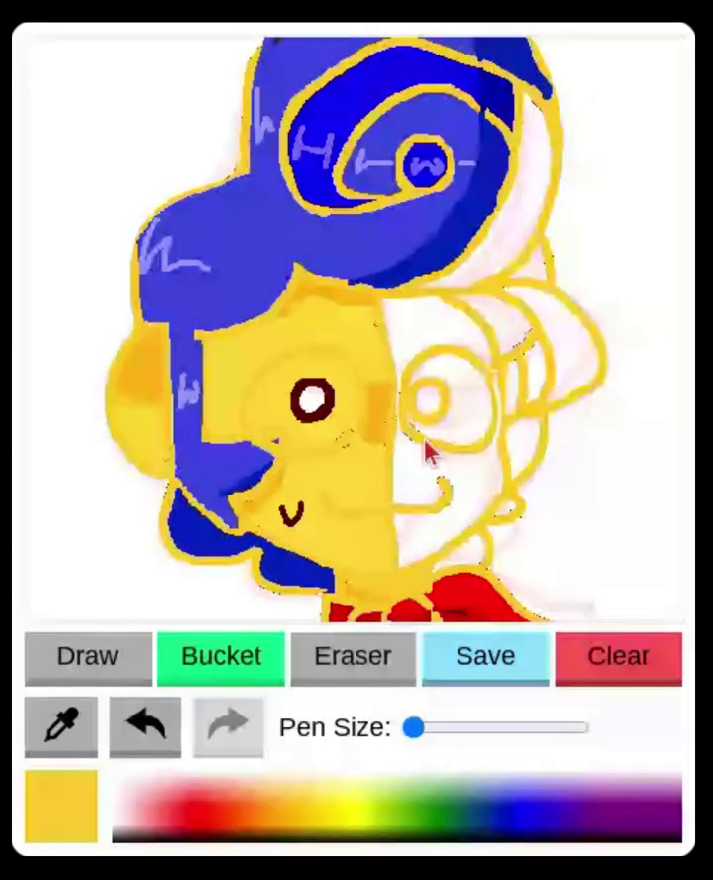
{"action": "left_click", "coordinate": [145, 726]}
{"action": "left_click", "coordinate": [384, 658]}
{"action": "left_click", "coordinate": [493, 376]}
{"action": "left_click", "coordinate": [261, 668]}
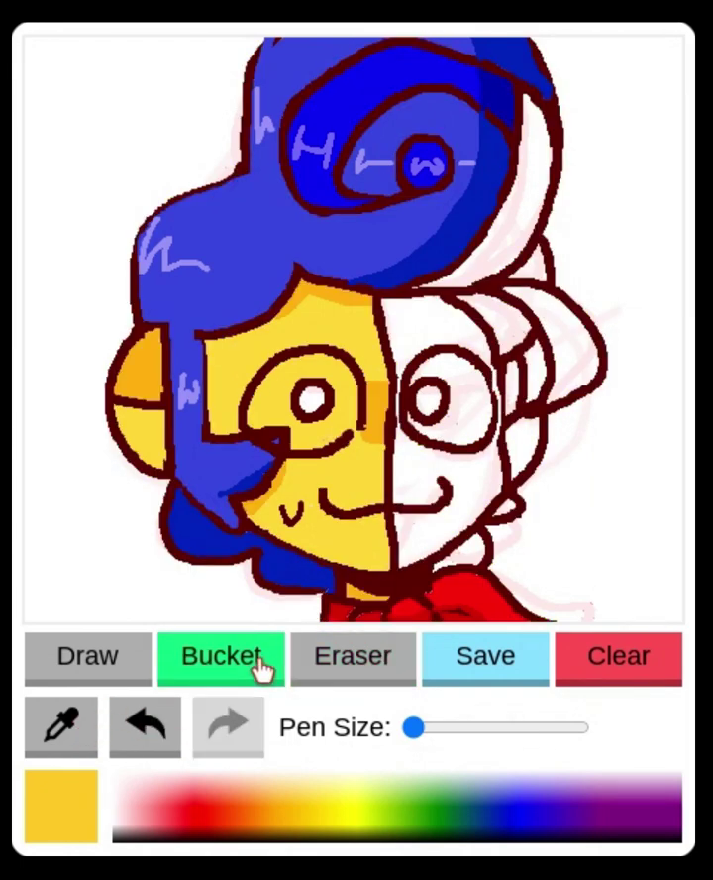
{"action": "left_click", "coordinate": [454, 447]}
Sample the dark red line colour and fill the right half of the face around the eye
{"action": "left_click", "coordinate": [60, 729]}
{"action": "left_click", "coordinate": [248, 656]}
{"action": "left_click", "coordinate": [461, 496]}
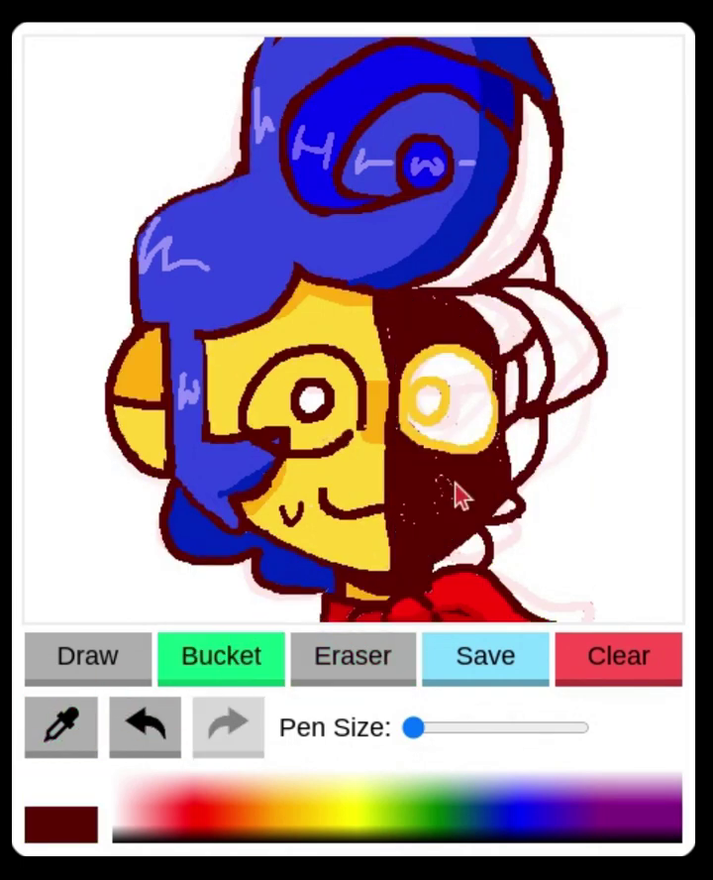
Enlarge the pen and paint over the unfilled speckles in the dark right half of the face
{"action": "left_click", "coordinate": [70, 726]}
{"action": "left_click", "coordinate": [87, 655]}
{"action": "left_click_drag", "start_coordinate": [413, 728], "coordinate": [437, 728]}
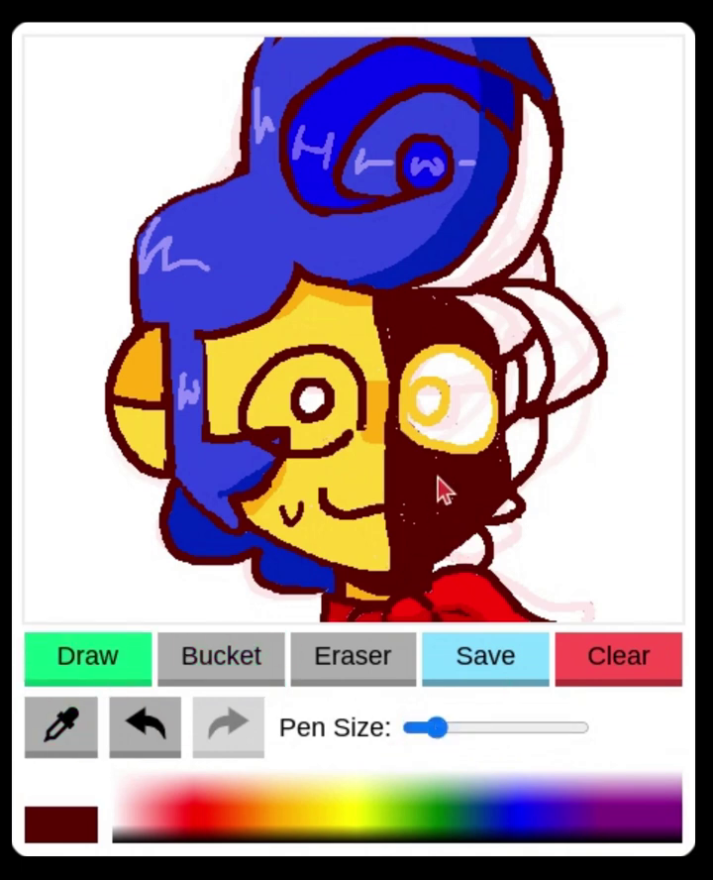
Draw a thin off-white line under the right half of the chin, undoing the trial lines along the forehead edge
{"action": "left_click", "coordinate": [416, 730]}
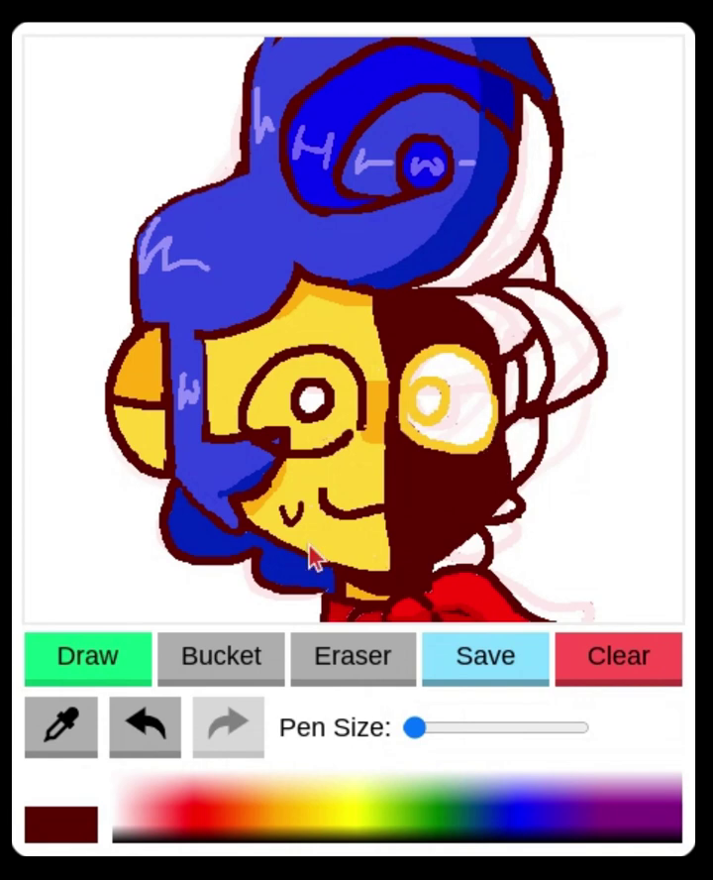
{"action": "left_click", "coordinate": [114, 788]}
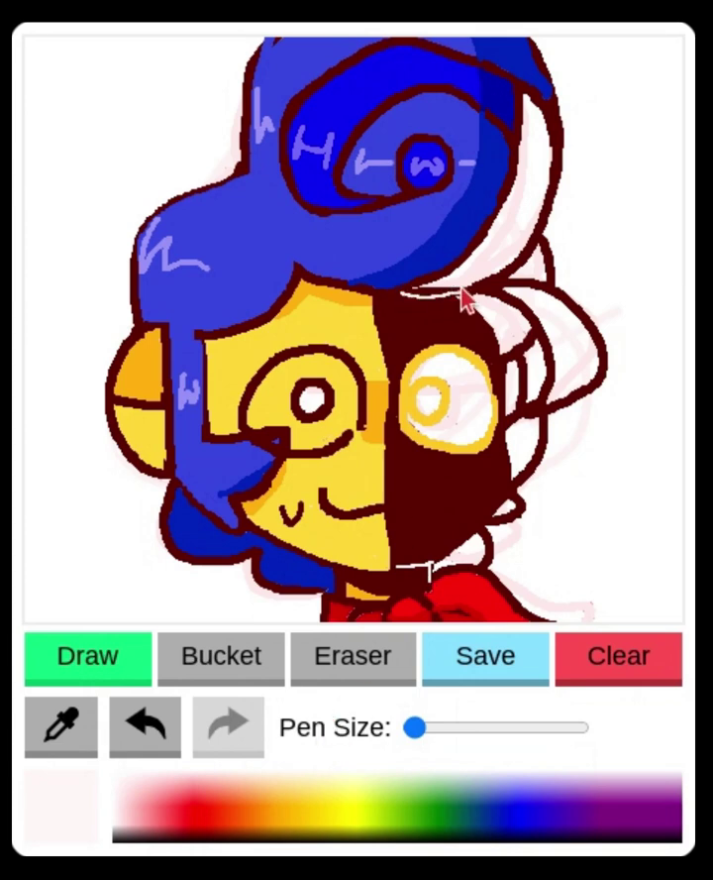
{"action": "key", "text": "ctrl+z"}
{"action": "key", "text": "ctrl+y"}
{"action": "left_click", "coordinate": [154, 733]}
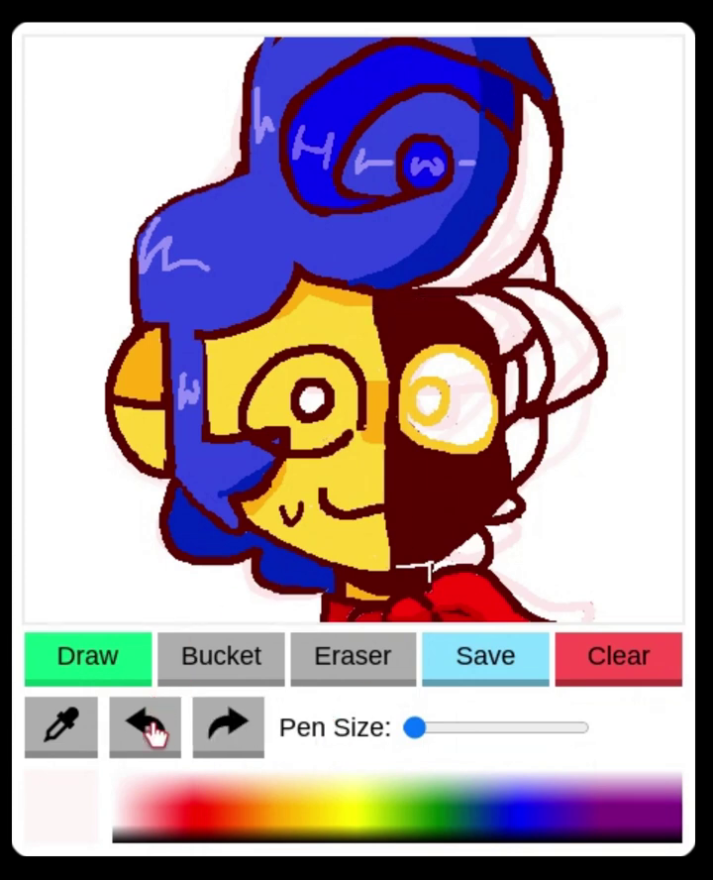
{"action": "left_click_drag", "start_coordinate": [409, 290], "coordinate": [441, 293]}
{"action": "left_click", "coordinate": [170, 730]}
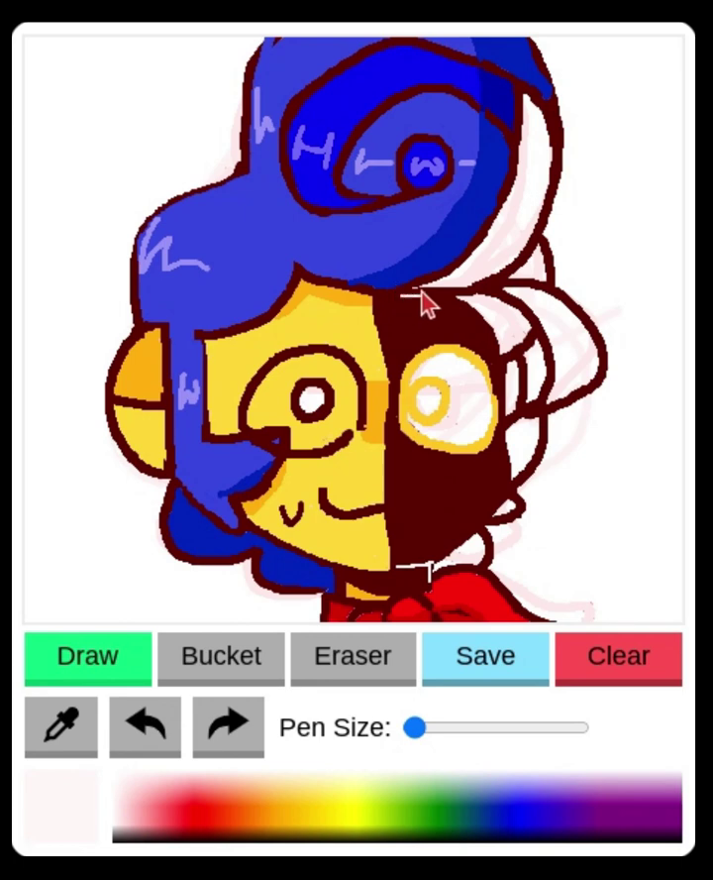
Sample the dark red line colour and fill the right side of the bun and the hair sections above the right ear
{"action": "left_click", "coordinate": [39, 753]}
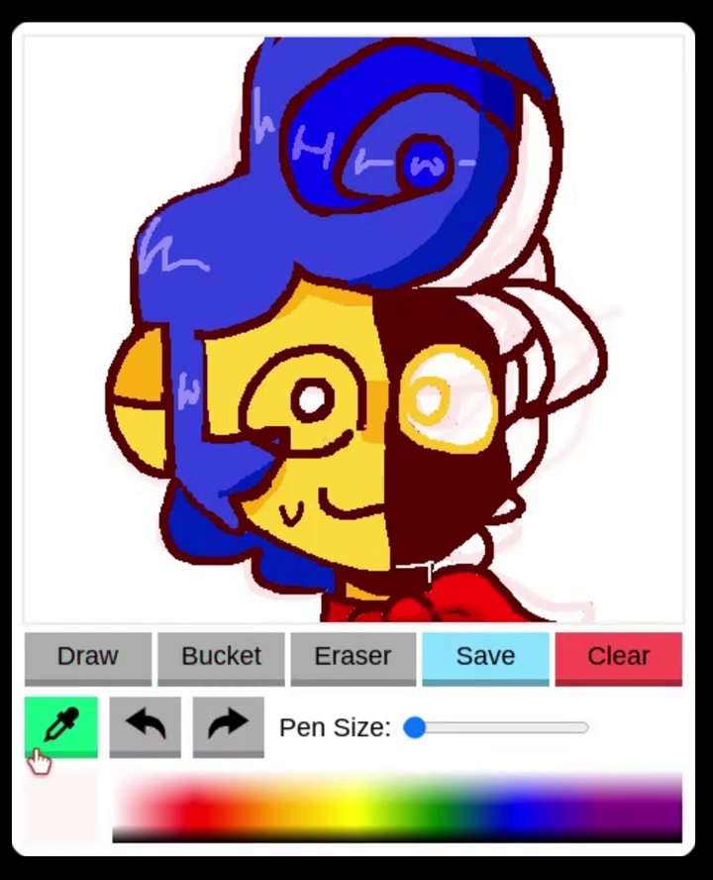
{"action": "left_click", "coordinate": [206, 658]}
{"action": "left_click", "coordinate": [473, 285]}
{"action": "left_click", "coordinate": [534, 263]}
{"action": "left_click", "coordinate": [510, 315]}
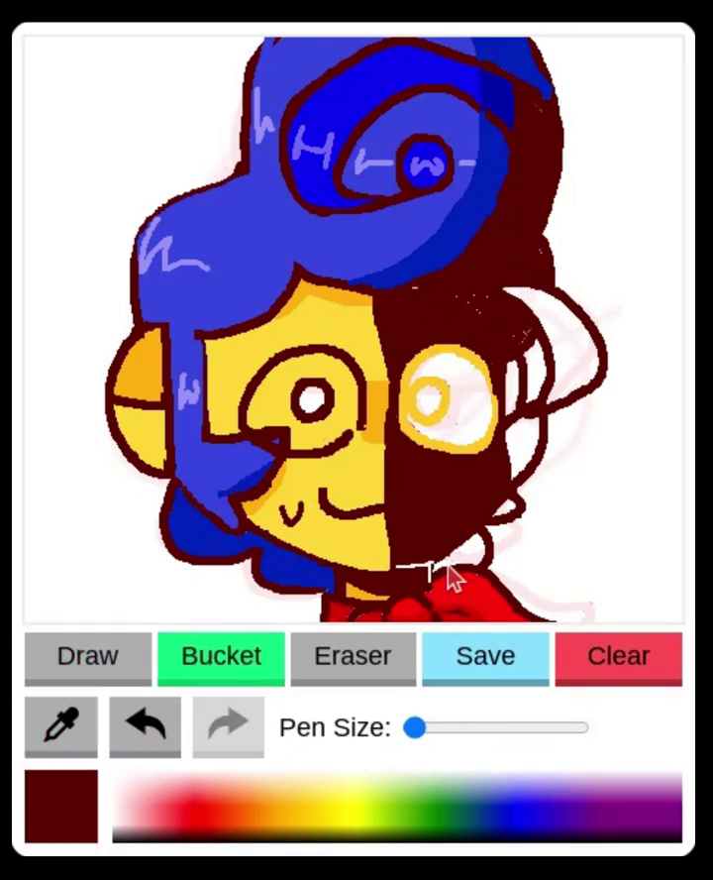
Try filling the right ear and the lower right curls with dark red, undoing those fills
{"action": "left_click", "coordinate": [510, 400]}
{"action": "left_click", "coordinate": [519, 433]}
{"action": "left_click", "coordinate": [507, 499]}
{"action": "left_click", "coordinate": [126, 680]}
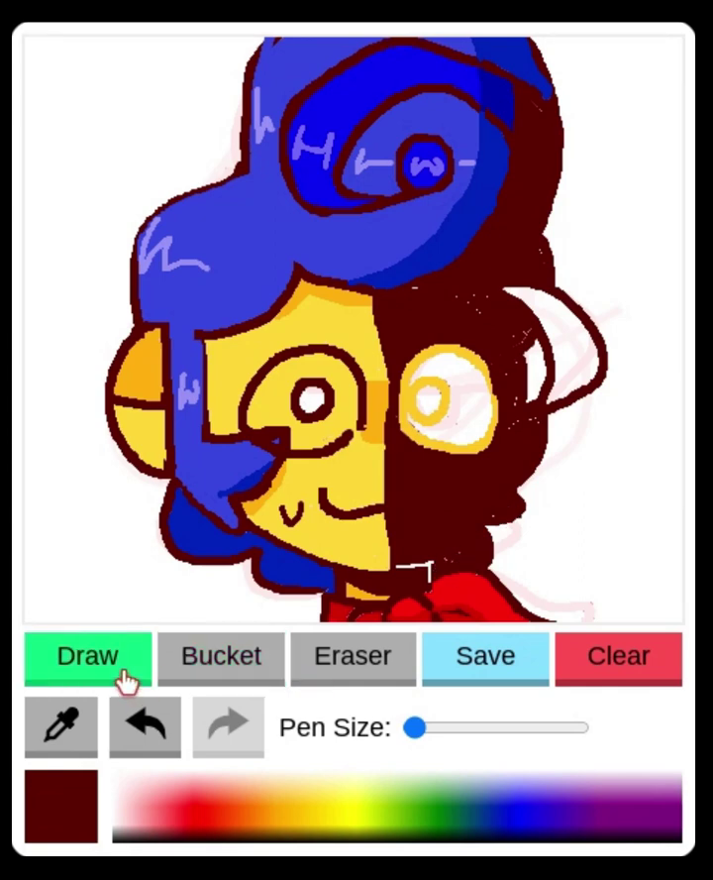
{"action": "left_click", "coordinate": [145, 735]}
{"action": "left_click", "coordinate": [226, 727]}
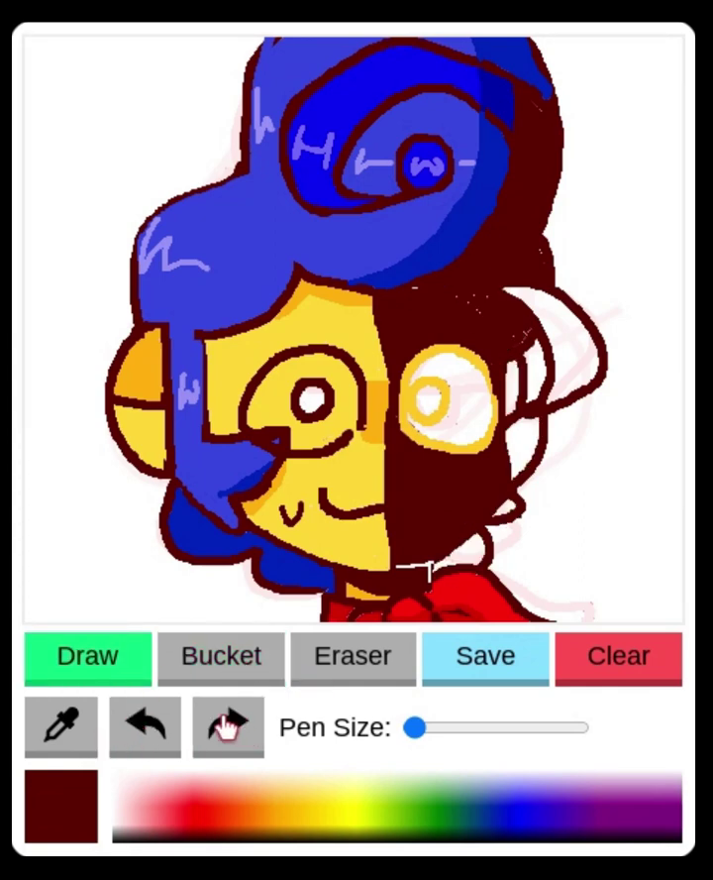
Sample the off-white and extend the thin line up the right jaw, undoing the stroke beside the right ear
{"action": "left_click", "coordinate": [62, 731]}
{"action": "left_click", "coordinate": [428, 570]}
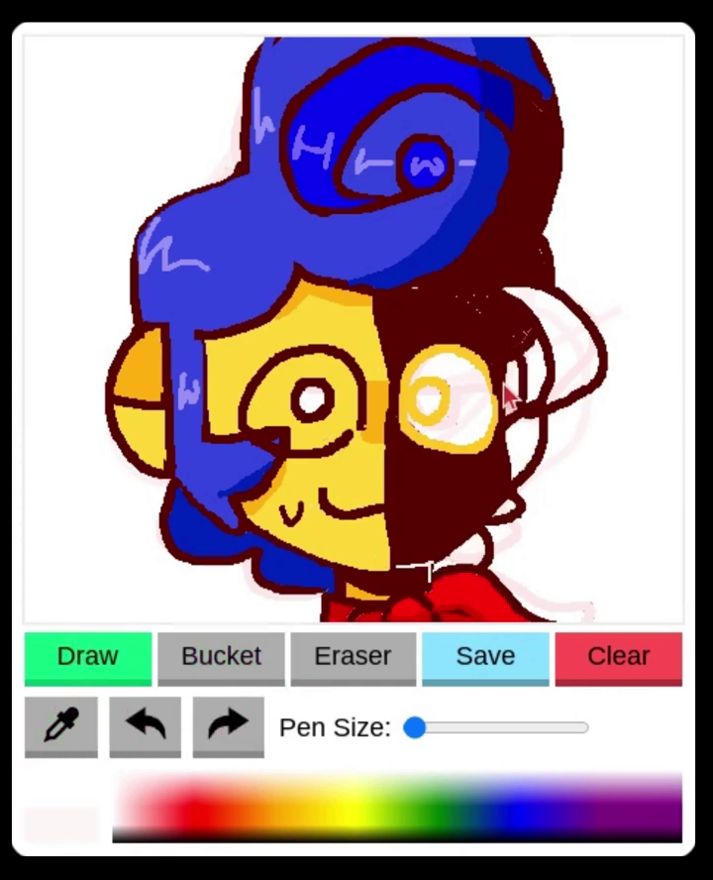
{"action": "left_click_drag", "start_coordinate": [498, 363], "coordinate": [501, 396]}
{"action": "left_click", "coordinate": [154, 728]}
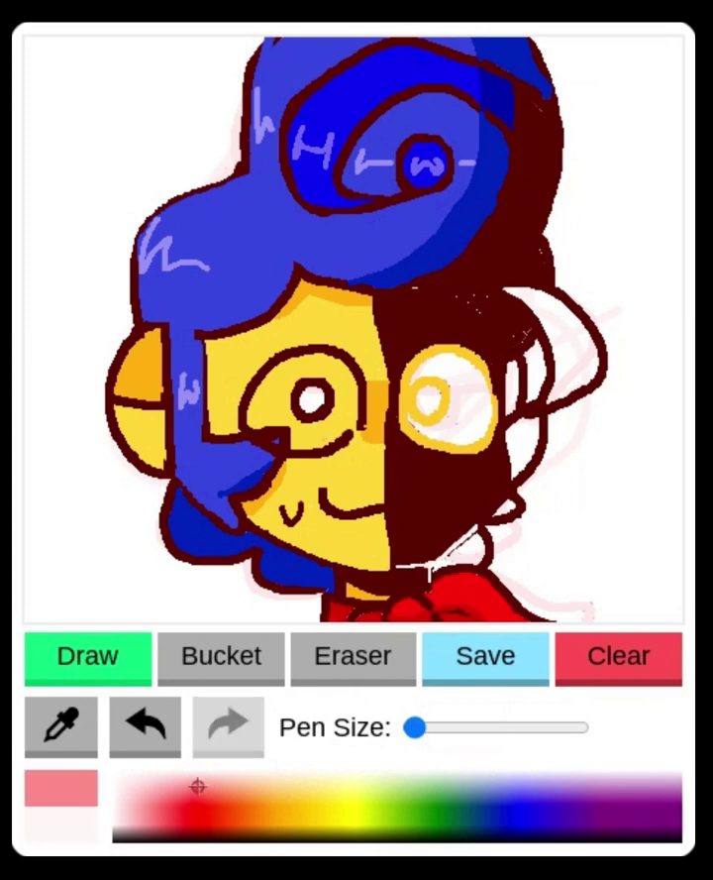
Sample the dark blue of the lower left curls and fill the lowest right curl behind the neck
{"action": "left_click", "coordinate": [84, 728]}
{"action": "left_click", "coordinate": [282, 571]}
{"action": "left_click", "coordinate": [215, 662]}
{"action": "left_click", "coordinate": [464, 554]}
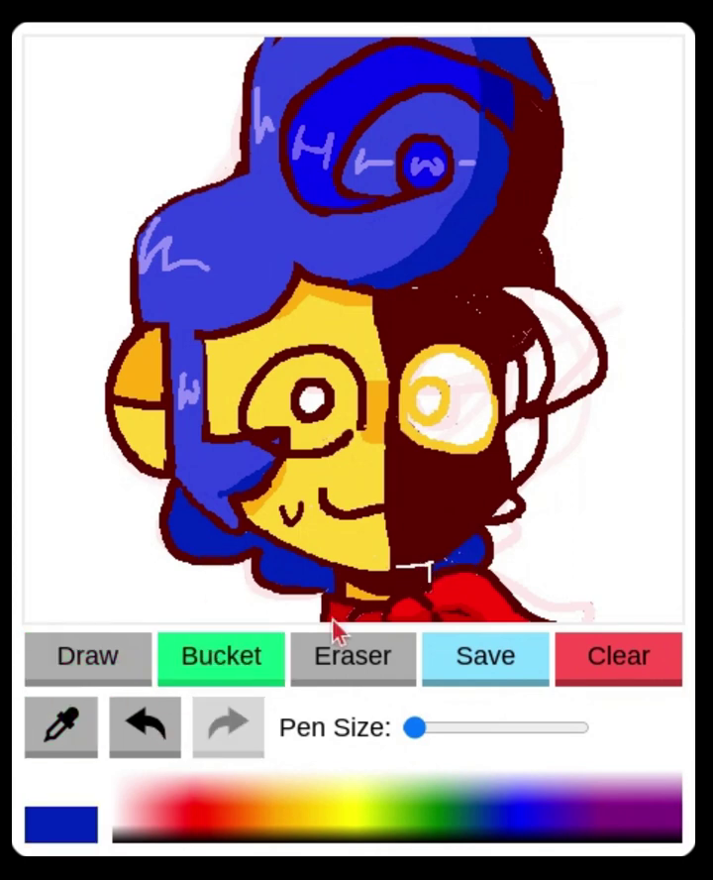
{"action": "left_click", "coordinate": [35, 674]}
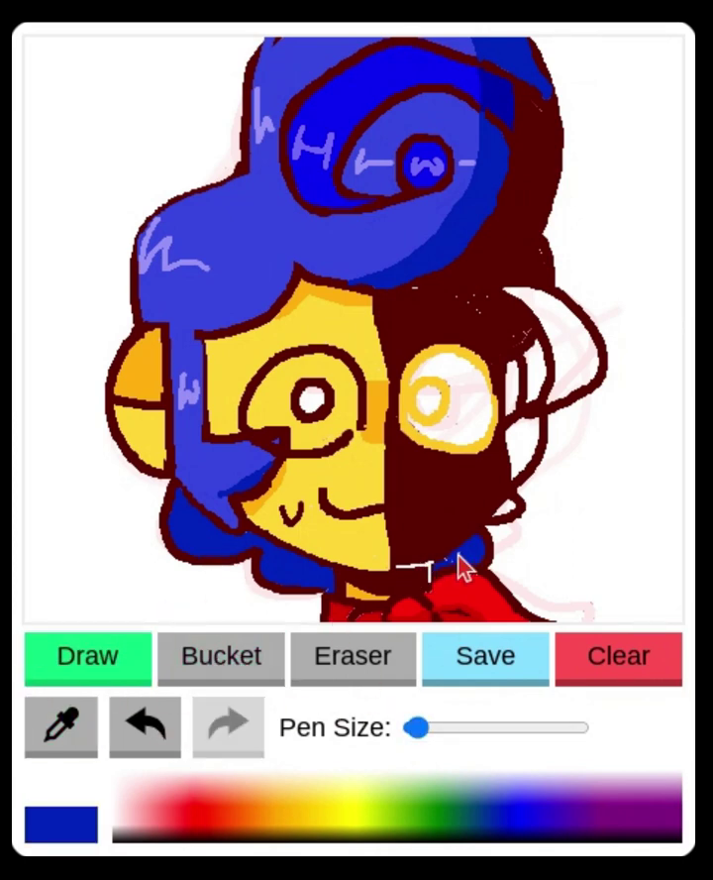
Sample the medium blue and fill the two curls beside the right jaw, undoing the trial fill of the large hair lock
{"action": "left_click", "coordinate": [61, 726]}
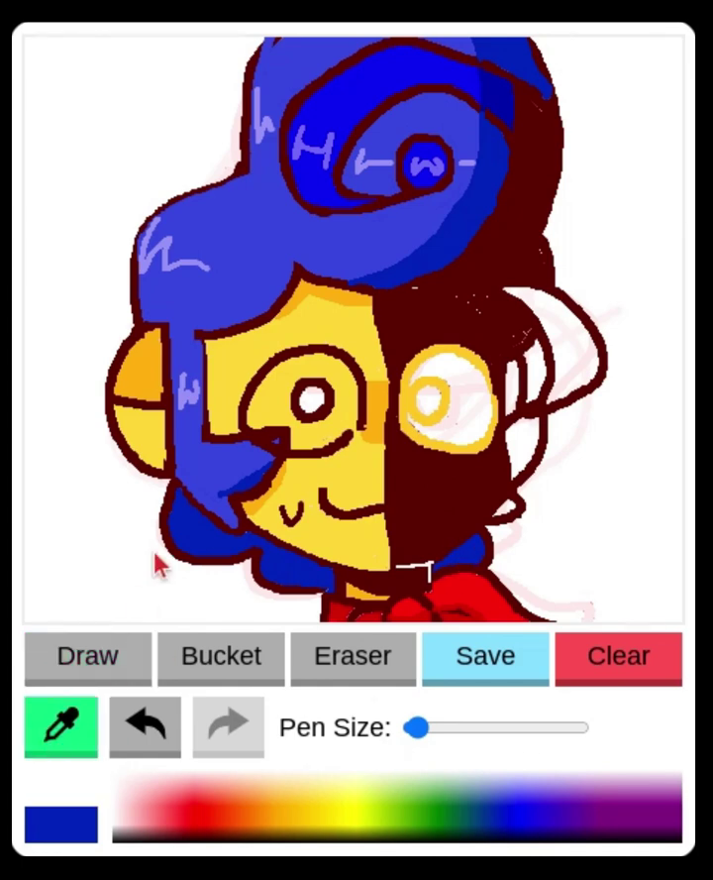
{"action": "left_click", "coordinate": [204, 467]}
{"action": "left_click", "coordinate": [221, 655]}
{"action": "left_click", "coordinate": [525, 454]}
{"action": "left_click", "coordinate": [506, 502]}
{"action": "left_click", "coordinate": [150, 721]}
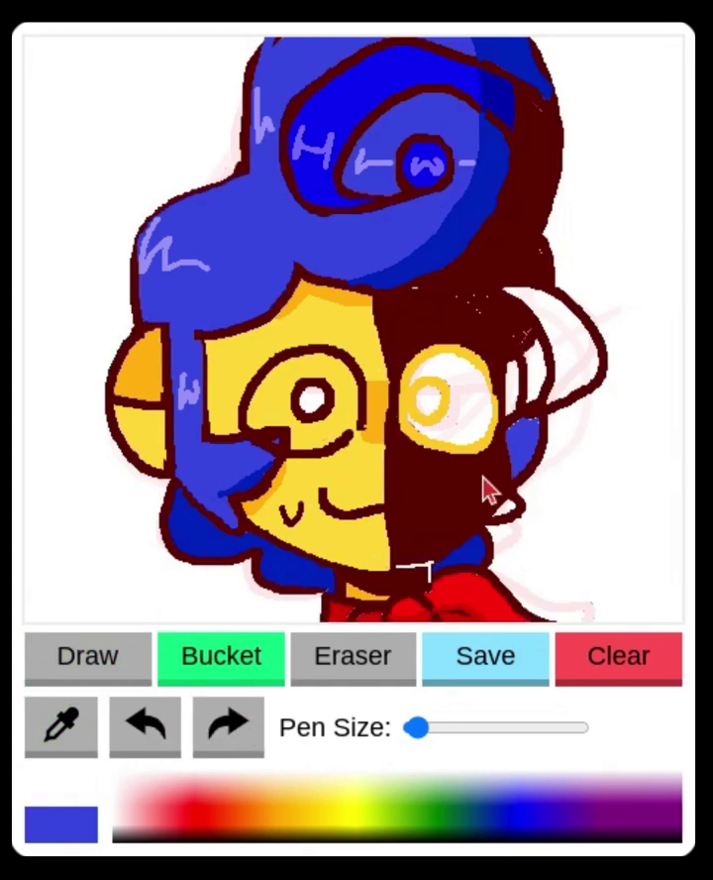
{"action": "left_click", "coordinate": [506, 506]}
{"action": "left_click", "coordinate": [571, 343]}
{"action": "left_click", "coordinate": [137, 733]}
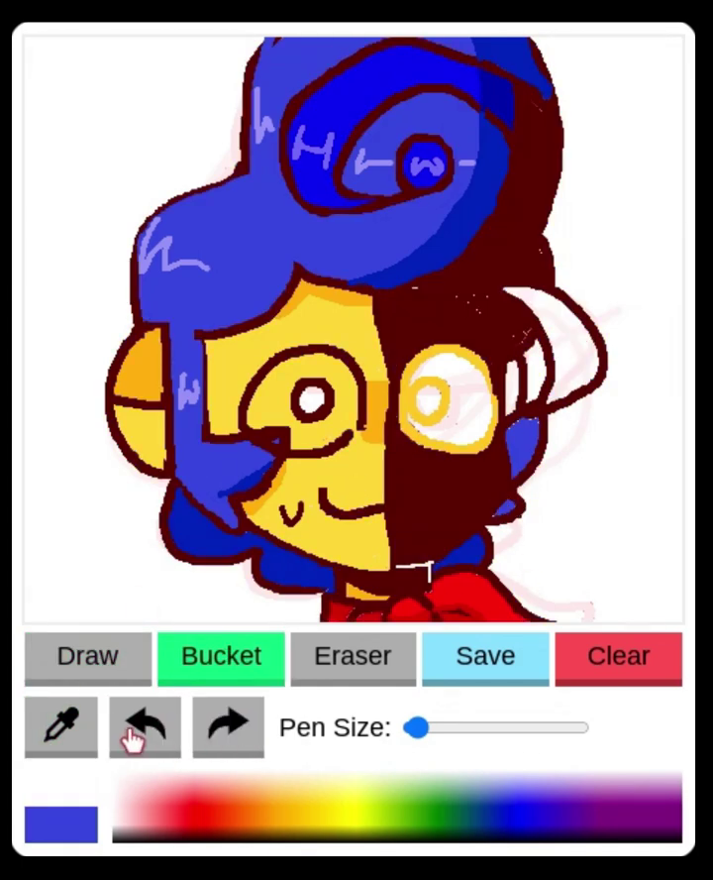
Sample the off-white and draw a thin curved line under the bun's right side, undoing and redrawing the first attempt
{"action": "left_click", "coordinate": [85, 725]}
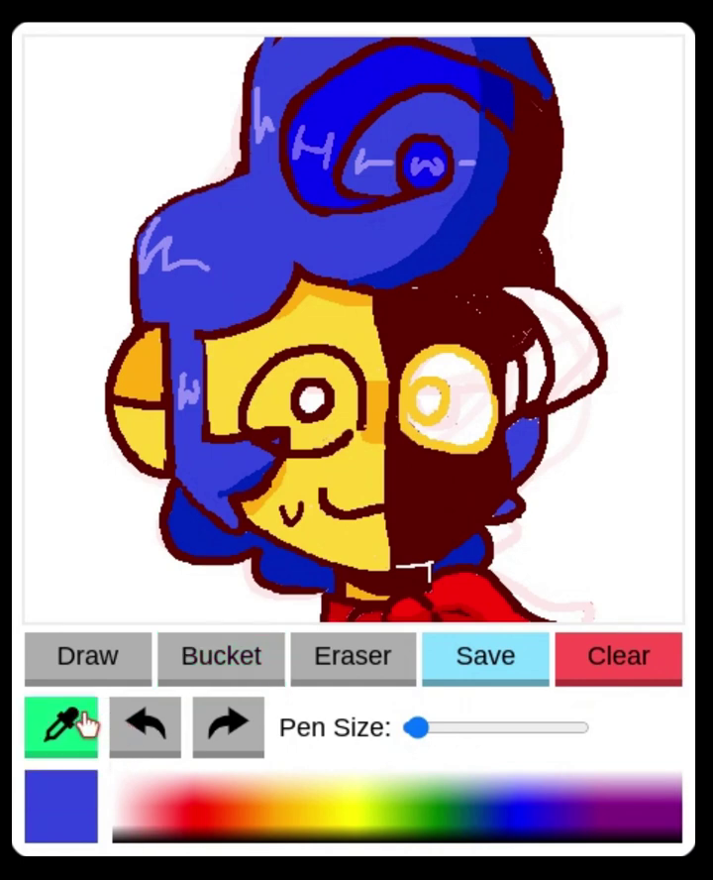
{"action": "left_click", "coordinate": [428, 576]}
{"action": "left_click", "coordinate": [121, 655]}
{"action": "left_click_drag", "start_coordinate": [509, 271], "coordinate": [444, 298]}
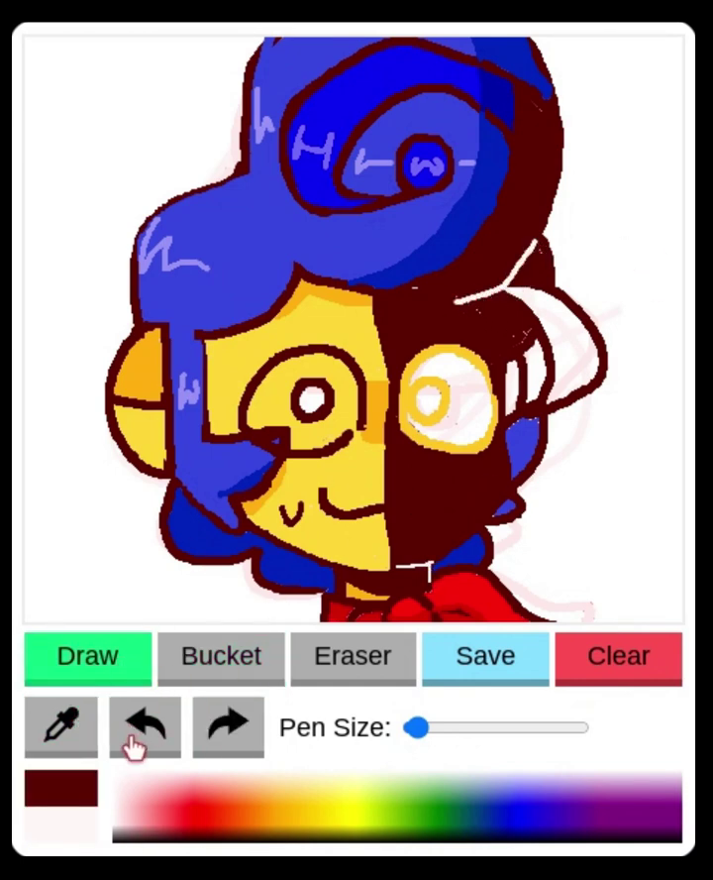
{"action": "left_click", "coordinate": [132, 735]}
{"action": "mouse_move", "coordinate": [537, 234]}
{"action": "left_mouse_down"}
{"action": "mouse_move", "coordinate": [504, 265]}
{"action": "mouse_move", "coordinate": [412, 289]}
{"action": "left_mouse_up"}
Sample the dark red and fill the large right hair lock, undoing the trial off-white line along its inner edge
{"action": "mouse_move", "coordinate": [484, 289]}
{"action": "left_mouse_down"}
{"action": "mouse_move", "coordinate": [541, 340]}
{"action": "mouse_move", "coordinate": [545, 380]}
{"action": "mouse_move", "coordinate": [539, 412]}
{"action": "left_mouse_up"}
{"action": "left_click", "coordinate": [262, 653]}
{"action": "left_click", "coordinate": [77, 732]}
{"action": "left_click", "coordinate": [491, 479]}
{"action": "left_click", "coordinate": [198, 656]}
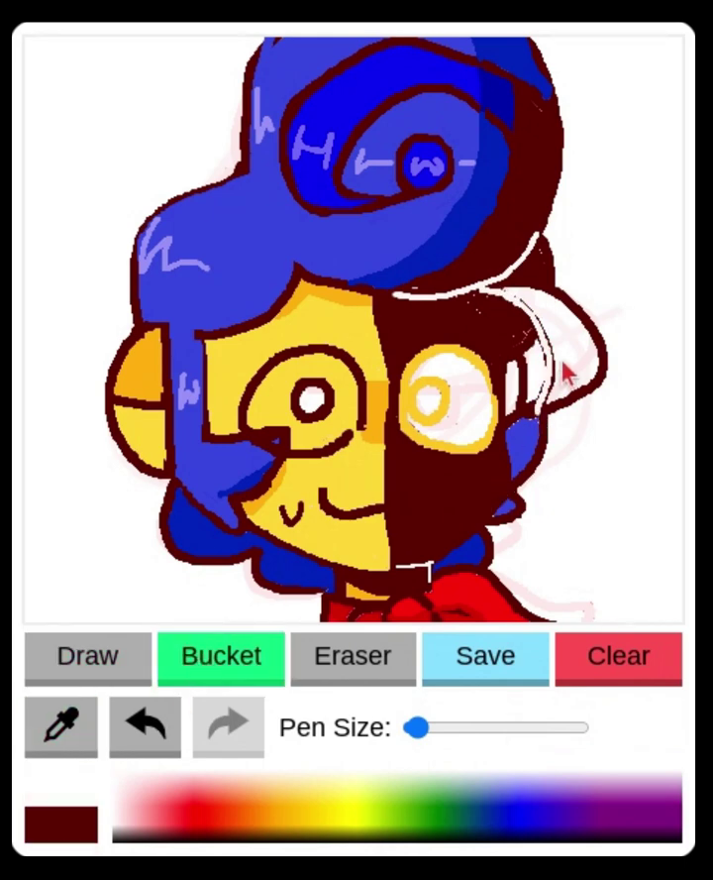
{"action": "left_click", "coordinate": [562, 364]}
{"action": "left_click", "coordinate": [147, 736]}
{"action": "left_click", "coordinate": [147, 737]}
{"action": "left_click", "coordinate": [556, 369]}
Sample the off-white and draw two thin curved strand lines from the bun line across the right hair, undoing unwanted strokes
{"action": "left_click", "coordinate": [87, 655]}
{"action": "left_click", "coordinate": [88, 721]}
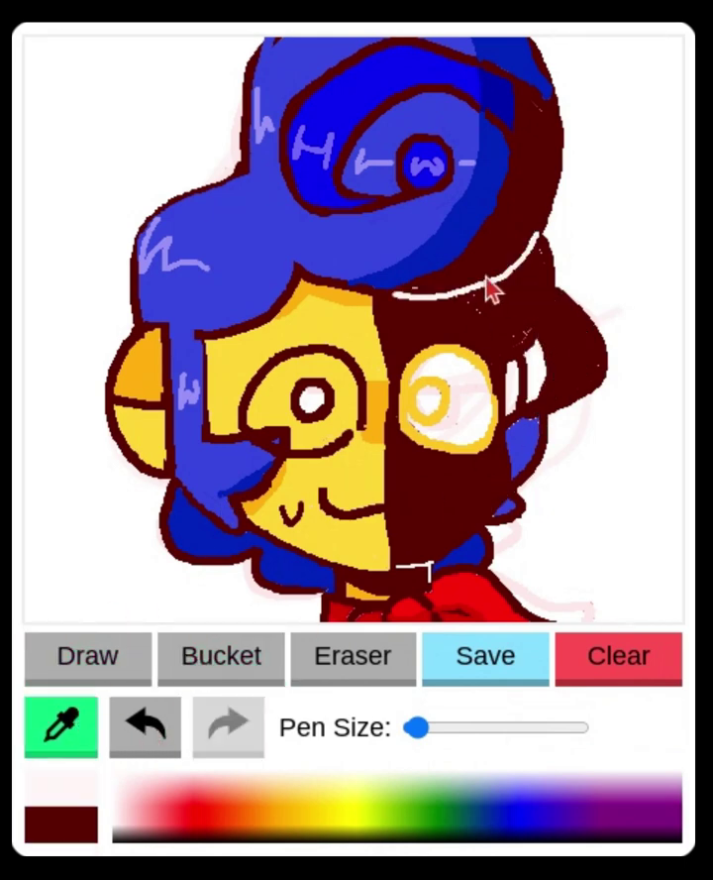
{"action": "left_click", "coordinate": [492, 285]}
{"action": "left_click", "coordinate": [86, 666]}
{"action": "mouse_move", "coordinate": [497, 298]}
{"action": "left_mouse_down"}
{"action": "mouse_move", "coordinate": [529, 311]}
{"action": "mouse_move", "coordinate": [527, 399]}
{"action": "mouse_move", "coordinate": [551, 394]}
{"action": "mouse_move", "coordinate": [603, 361]}
{"action": "mouse_move", "coordinate": [532, 314]}
{"action": "left_mouse_up"}
{"action": "left_click", "coordinate": [158, 728]}
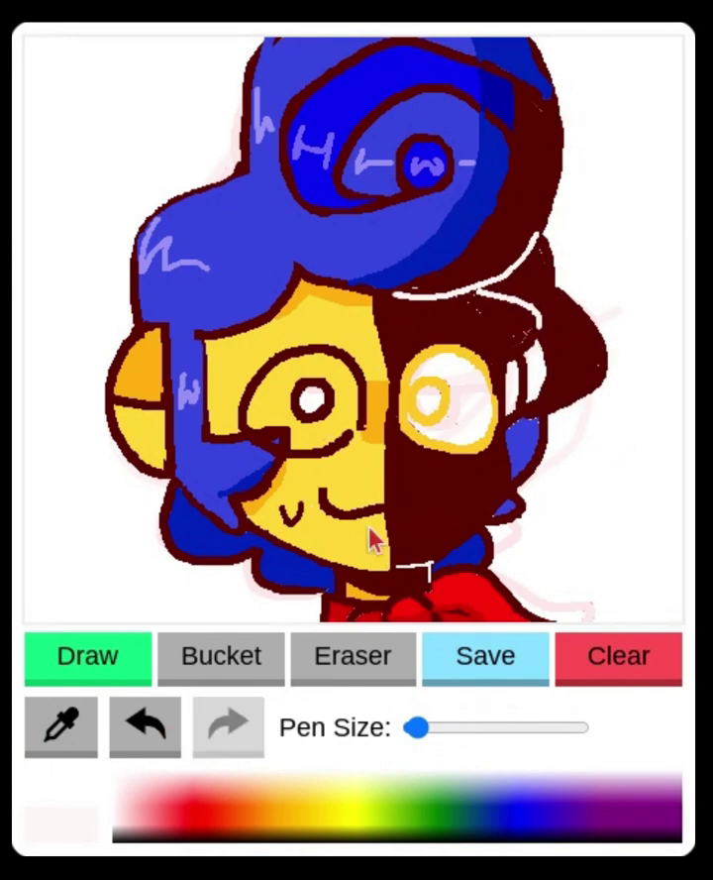
{"action": "left_click", "coordinate": [164, 716]}
{"action": "mouse_move", "coordinate": [478, 291]}
{"action": "left_mouse_down"}
{"action": "mouse_move", "coordinate": [519, 319]}
{"action": "mouse_move", "coordinate": [484, 287]}
{"action": "mouse_move", "coordinate": [472, 292]}
{"action": "mouse_move", "coordinate": [477, 282]}
{"action": "mouse_move", "coordinate": [522, 278]}
{"action": "mouse_move", "coordinate": [495, 277]}
{"action": "mouse_move", "coordinate": [528, 322]}
{"action": "mouse_move", "coordinate": [514, 310]}
{"action": "mouse_move", "coordinate": [468, 304]}
{"action": "left_mouse_up"}
{"action": "key", "text": "ctrl+z"}
Sample the orange of the left ear and fill the visible inner part of the right ear
{"action": "left_click", "coordinate": [87, 738]}
{"action": "left_click", "coordinate": [137, 381]}
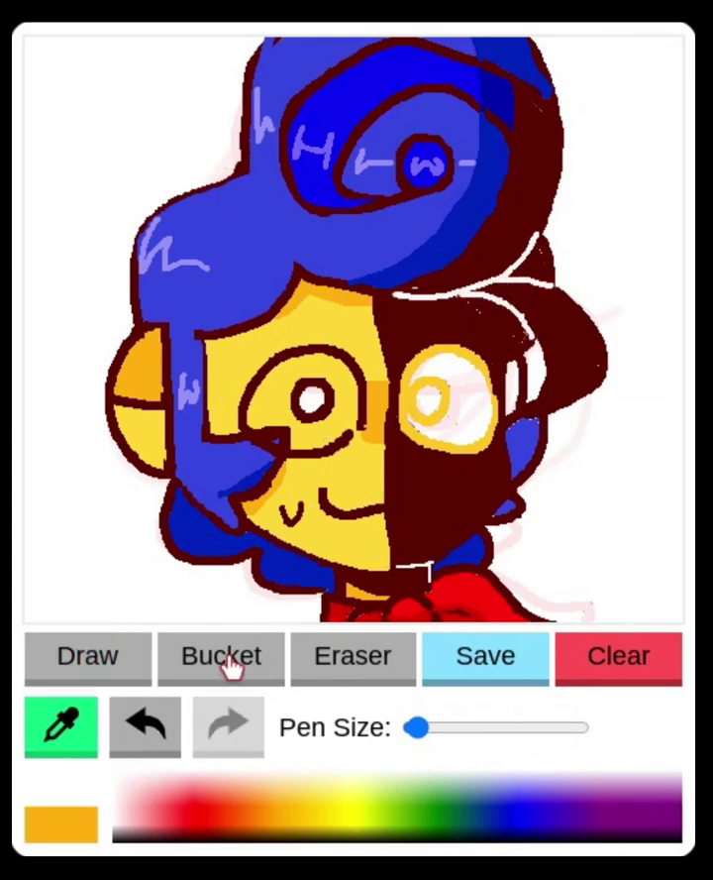
{"action": "left_click", "coordinate": [224, 662]}
{"action": "left_click", "coordinate": [87, 662]}
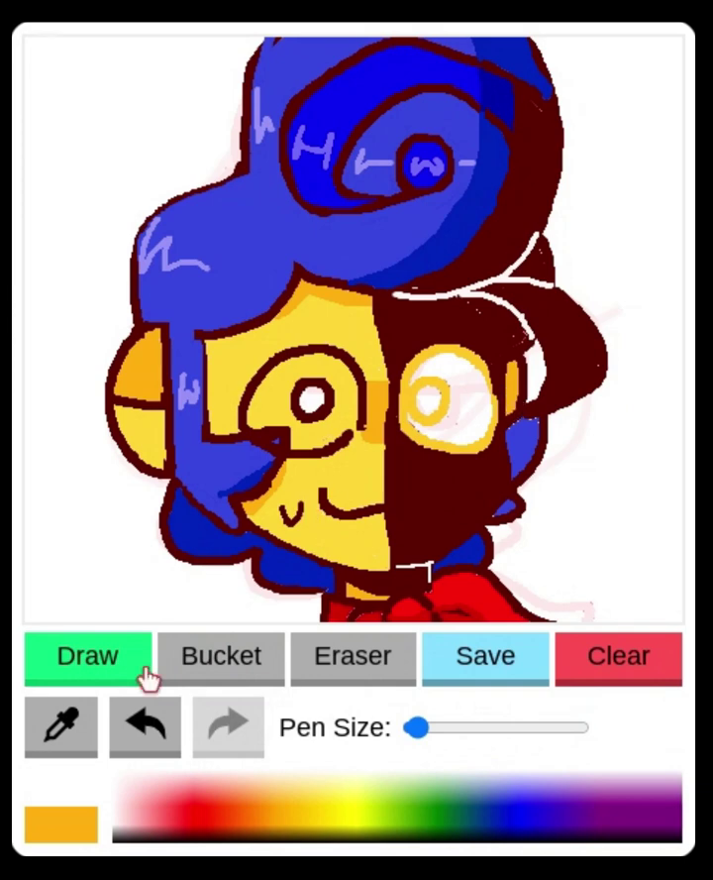
Sample the dark blue, shade the inner part of the curl beside the right jaw, and fill the small curl below it
{"action": "left_click", "coordinate": [60, 726]}
{"action": "left_click", "coordinate": [526, 454]}
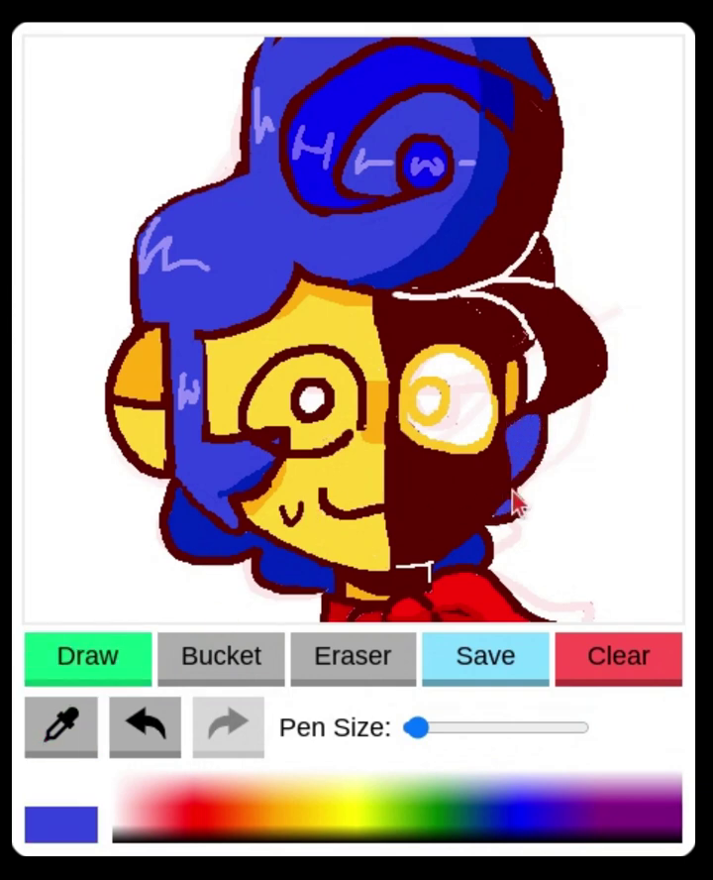
{"action": "left_click", "coordinate": [59, 726]}
{"action": "left_click", "coordinate": [520, 436]}
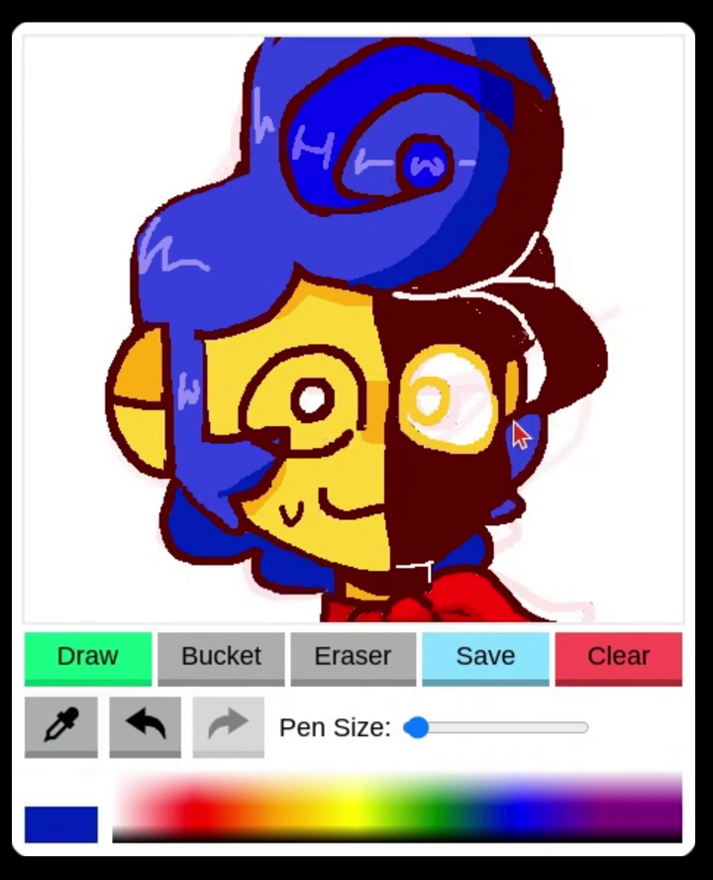
{"action": "key", "text": "ctrl+z"}
{"action": "left_click", "coordinate": [228, 726]}
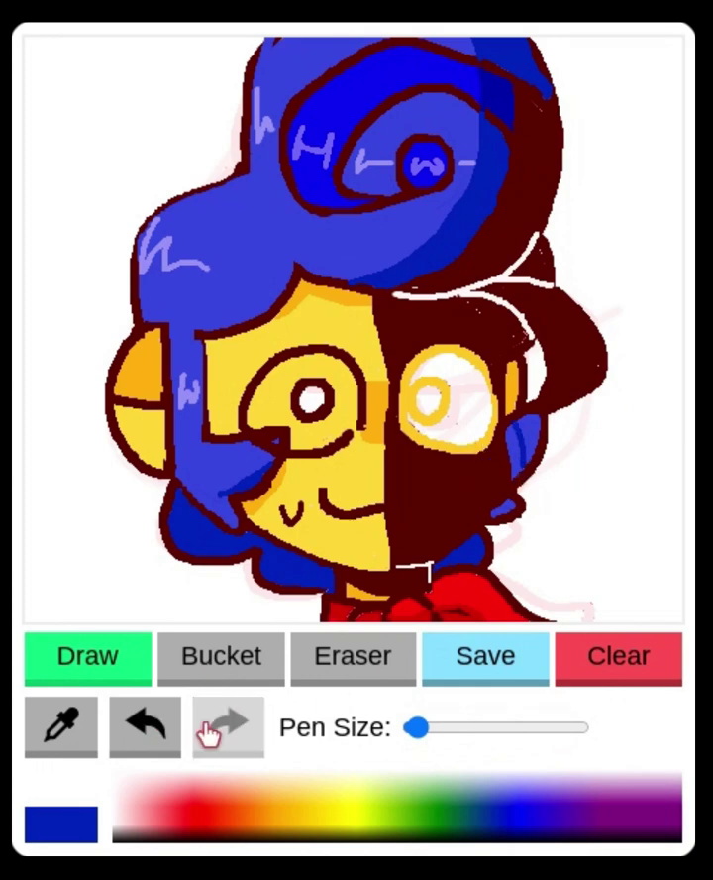
{"action": "left_click", "coordinate": [221, 655]}
{"action": "left_click", "coordinate": [507, 468]}
{"action": "key", "text": "ctrl+z"}
{"action": "left_click", "coordinate": [525, 451]}
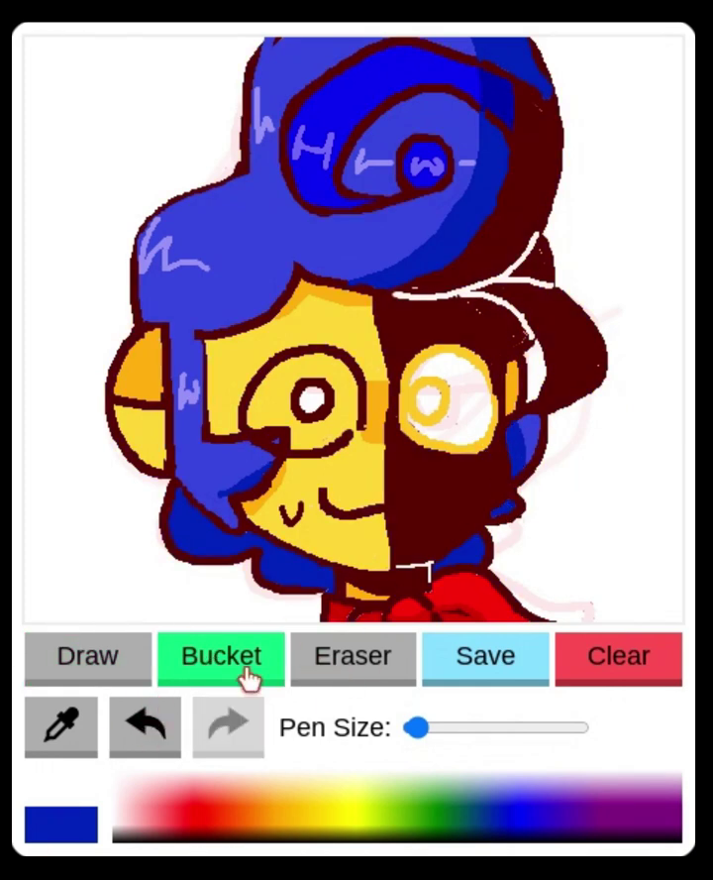
Sample the dark red and cover the leftover light specks in the right half of the hair and face
{"action": "left_click", "coordinate": [69, 722]}
{"action": "left_click", "coordinate": [411, 520]}
{"action": "left_click", "coordinate": [183, 658]}
{"action": "left_click", "coordinate": [87, 659]}
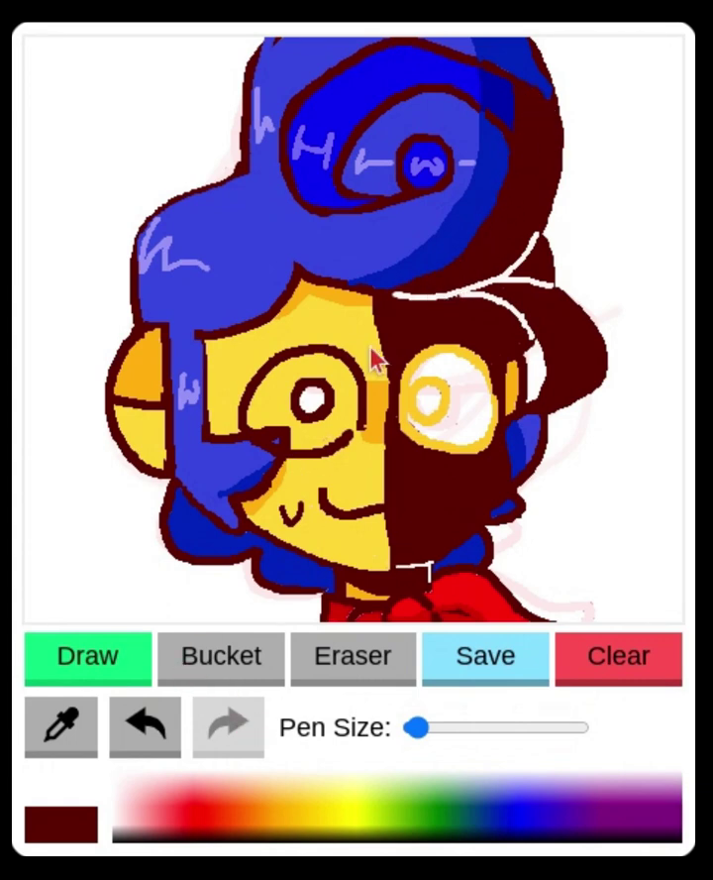
Fill the white of the right eye and the centre of its iris ring with dark red
{"action": "left_click", "coordinate": [65, 724]}
{"action": "left_click", "coordinate": [221, 656]}
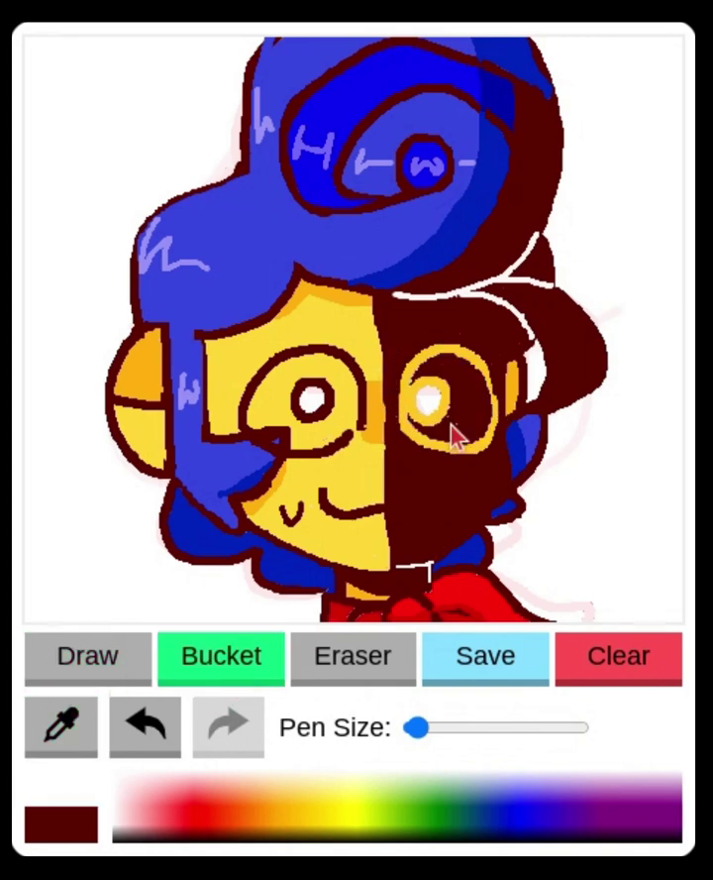
{"action": "left_click", "coordinate": [424, 394]}
{"action": "left_click", "coordinate": [146, 676]}
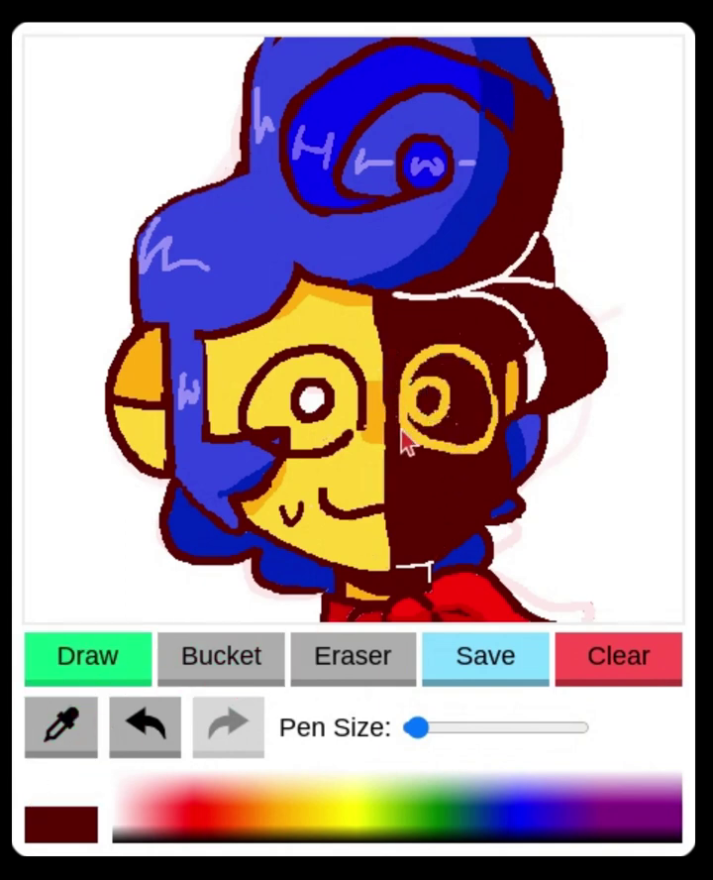
Thin the right eye's yellow outline with dark red strokes and paint over the inner iris ring with a larger pen
{"action": "left_click", "coordinate": [147, 728]}
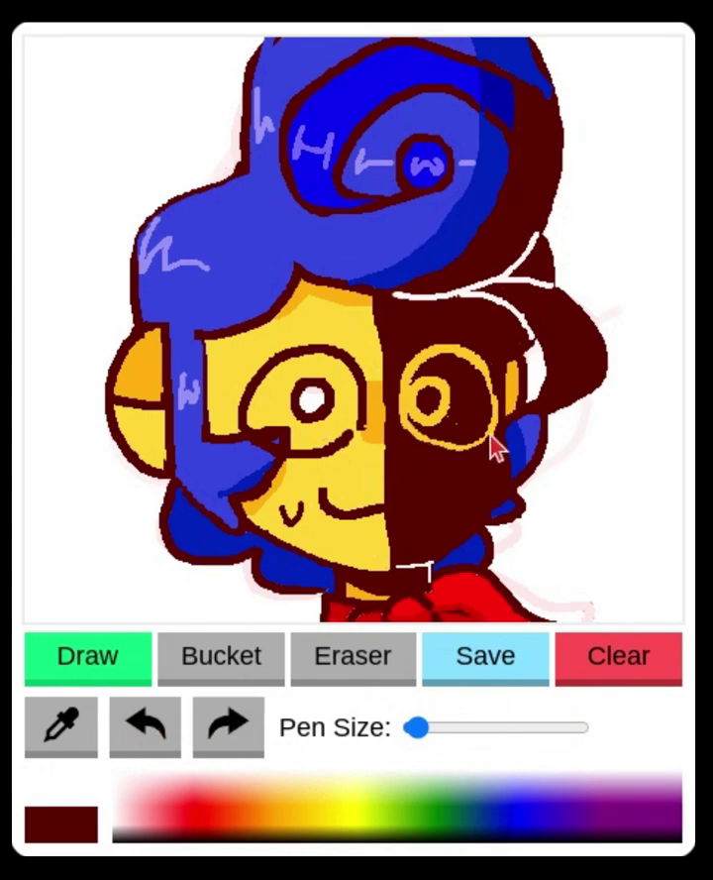
{"action": "mouse_move", "coordinate": [490, 433]}
{"action": "left_mouse_down"}
{"action": "mouse_move", "coordinate": [491, 383]}
{"action": "mouse_move", "coordinate": [487, 411]}
{"action": "mouse_move", "coordinate": [464, 345]}
{"action": "mouse_move", "coordinate": [436, 342]}
{"action": "left_mouse_up"}
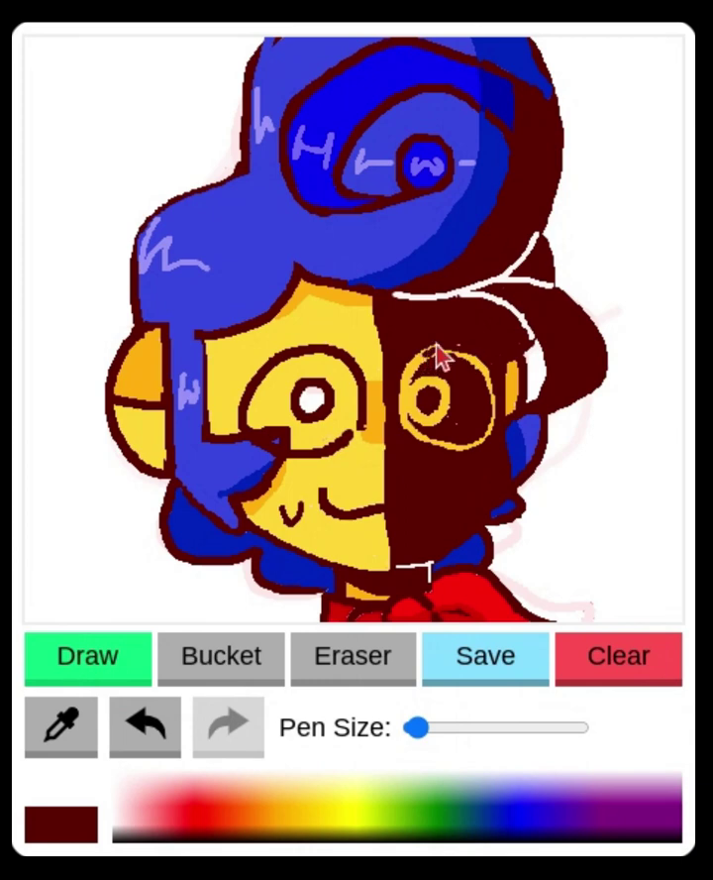
{"action": "left_click", "coordinate": [163, 722]}
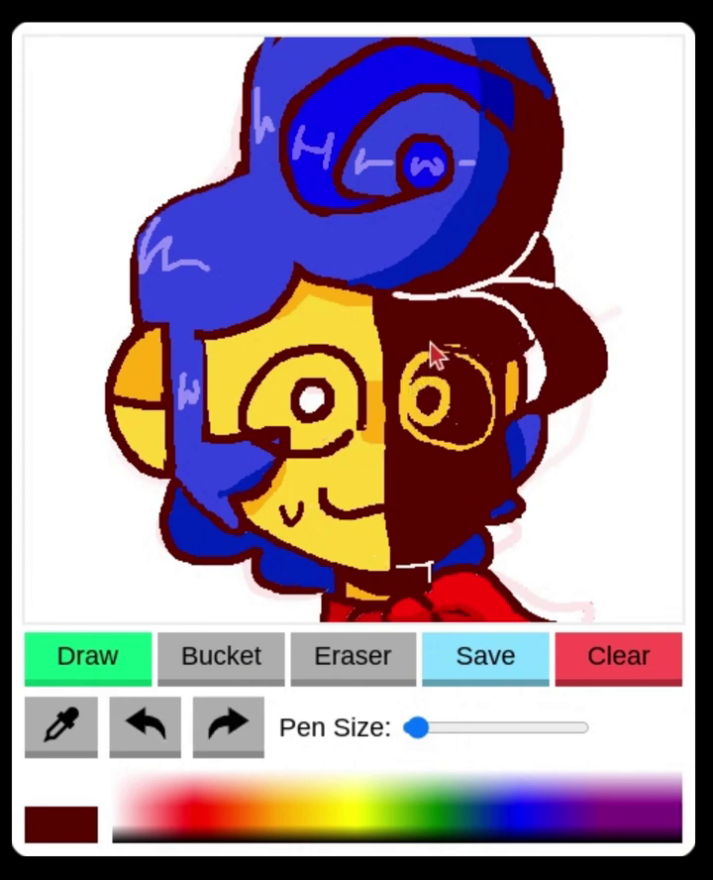
{"action": "left_click_drag", "start_coordinate": [443, 344], "coordinate": [481, 368]}
{"action": "left_click", "coordinate": [154, 716]}
{"action": "left_click", "coordinate": [436, 356]}
{"action": "left_click", "coordinate": [144, 728]}
{"action": "left_click", "coordinate": [395, 399]}
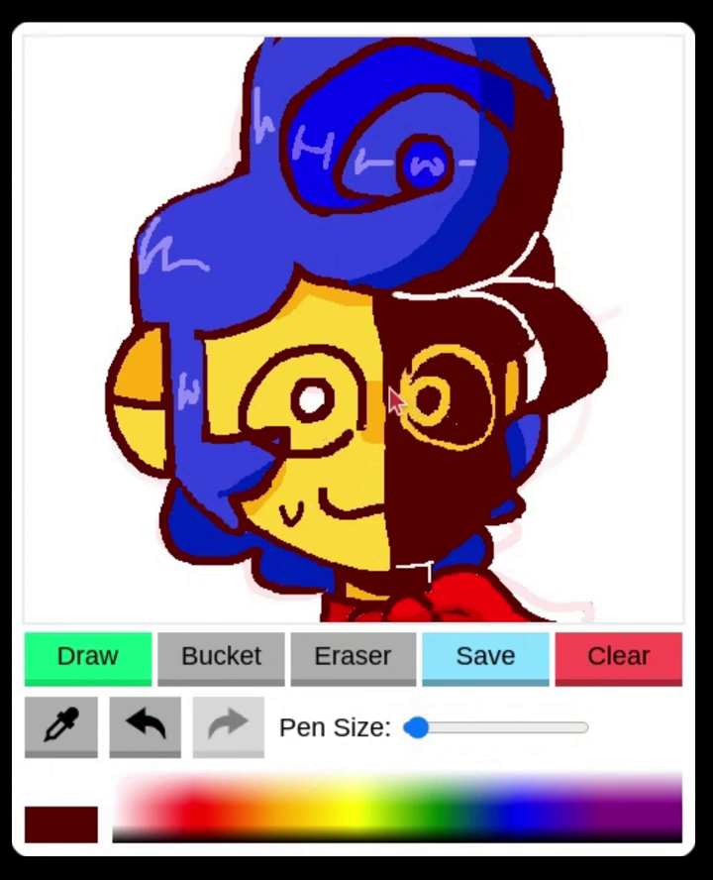
{"action": "left_click", "coordinate": [133, 713]}
{"action": "left_click_drag", "start_coordinate": [400, 380], "coordinate": [421, 341]}
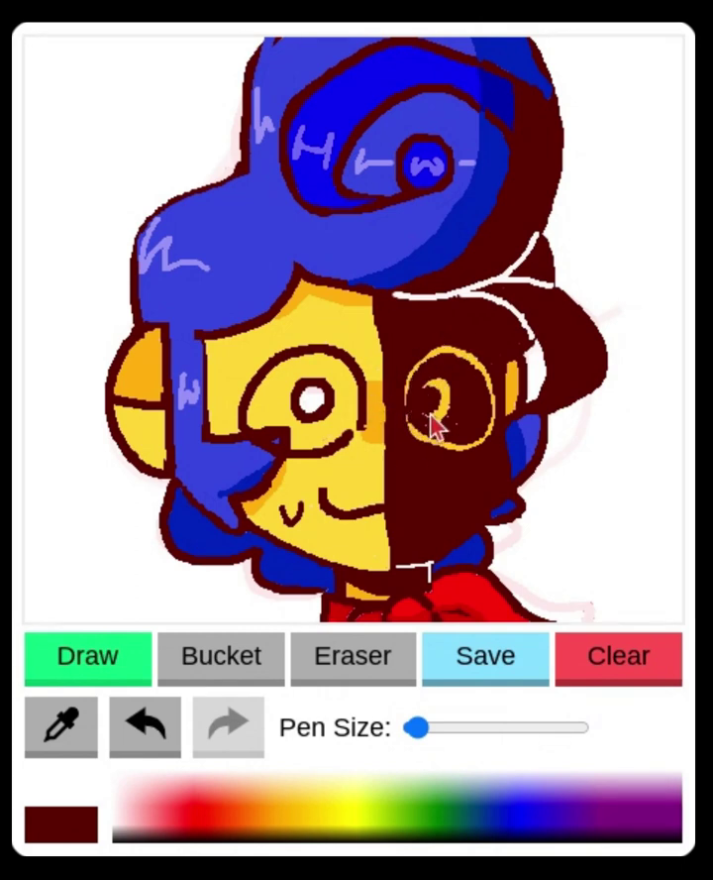
{"action": "left_click_drag", "start_coordinate": [414, 730], "coordinate": [426, 730]}
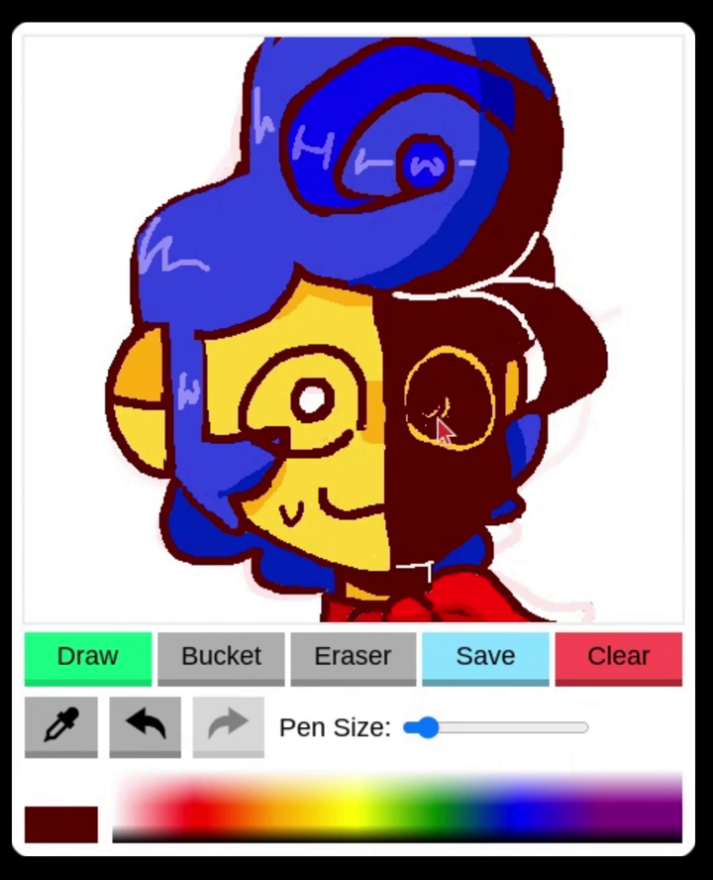
Choose a very pale pink and recolour the right eye's yellow outline with it
{"action": "left_click", "coordinate": [61, 727]}
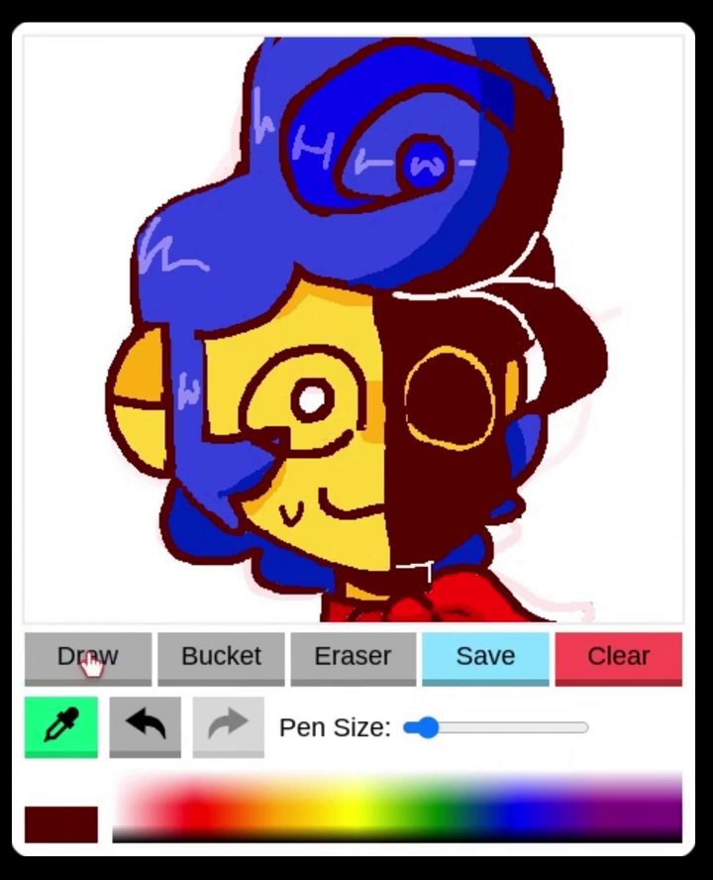
{"action": "left_click", "coordinate": [222, 656]}
{"action": "left_click", "coordinate": [119, 780]}
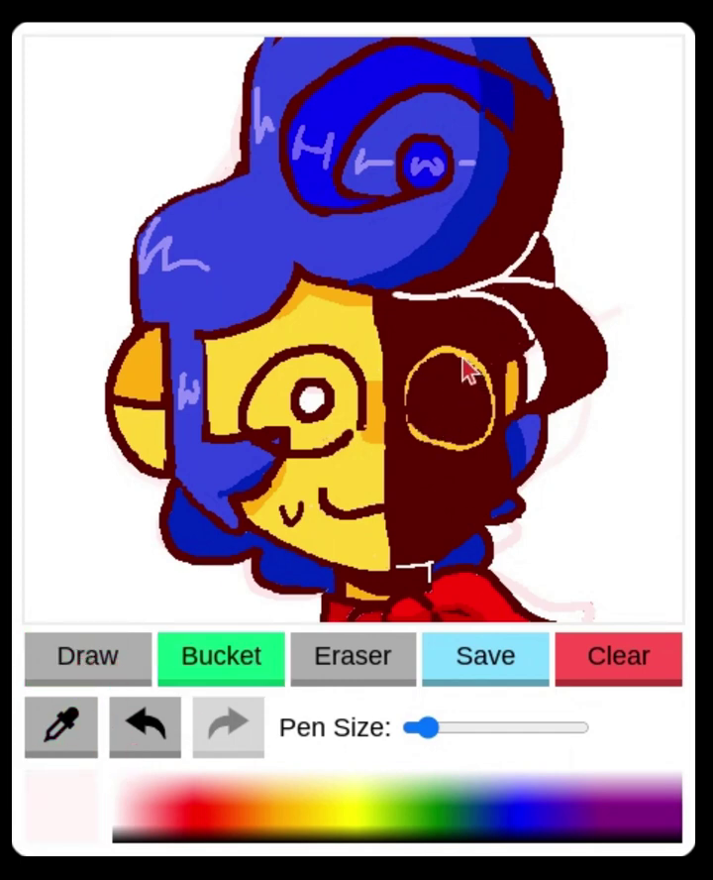
{"action": "left_click", "coordinate": [469, 369]}
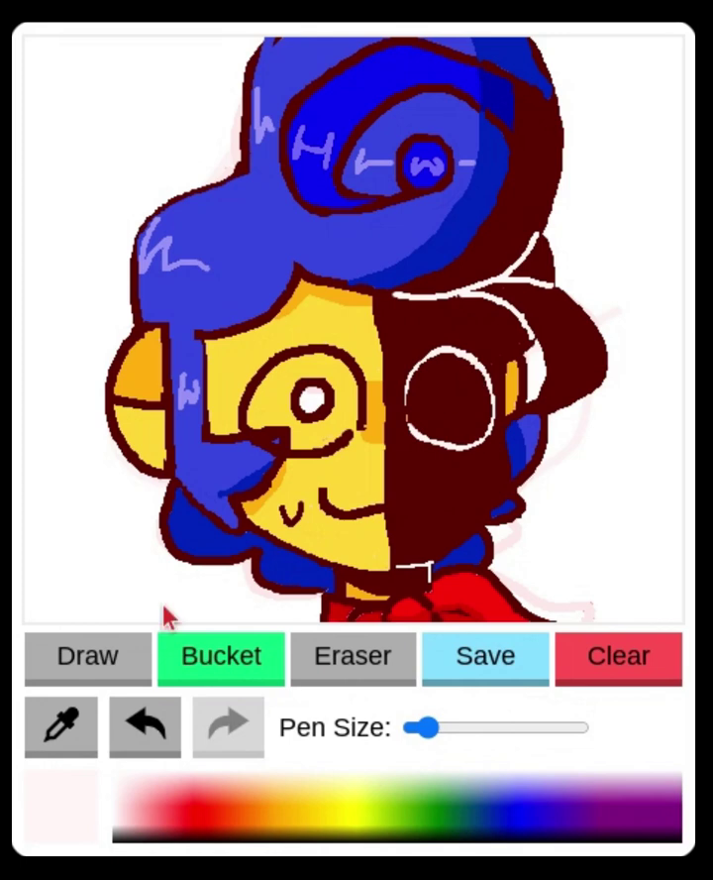
{"action": "left_click", "coordinate": [62, 669]}
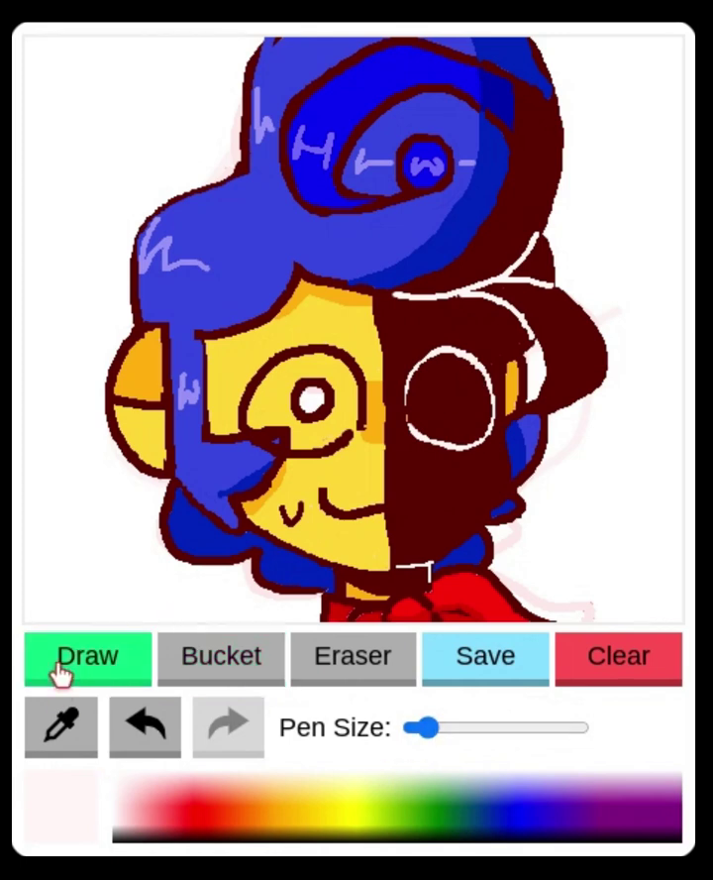
Try pale pupil dots inside the right eye and a stroke along its outline, undoing each attempt
{"action": "left_click", "coordinate": [162, 723]}
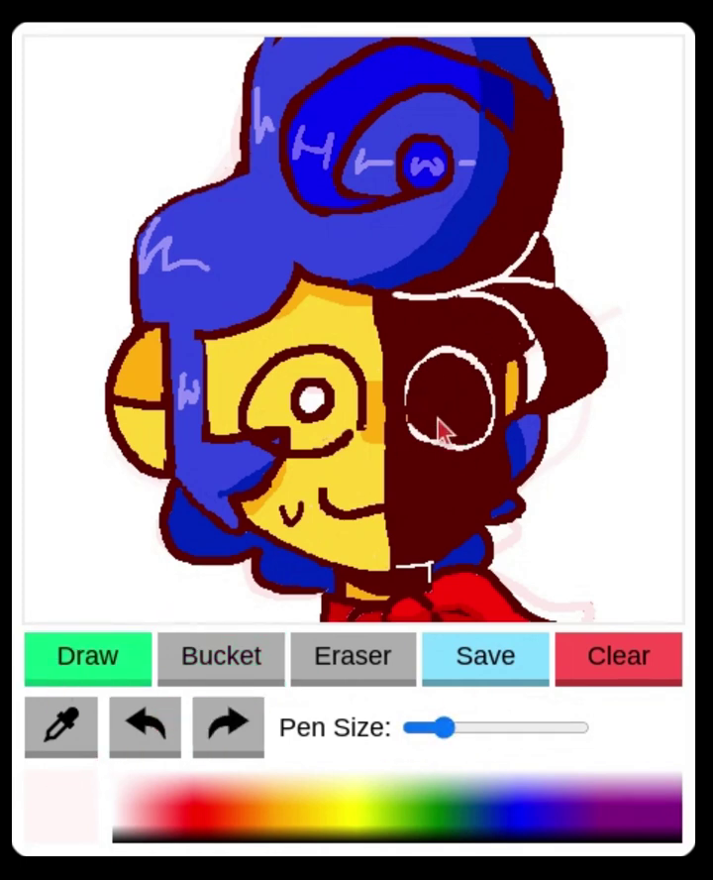
{"action": "left_click", "coordinate": [252, 723]}
{"action": "left_click", "coordinate": [417, 727]}
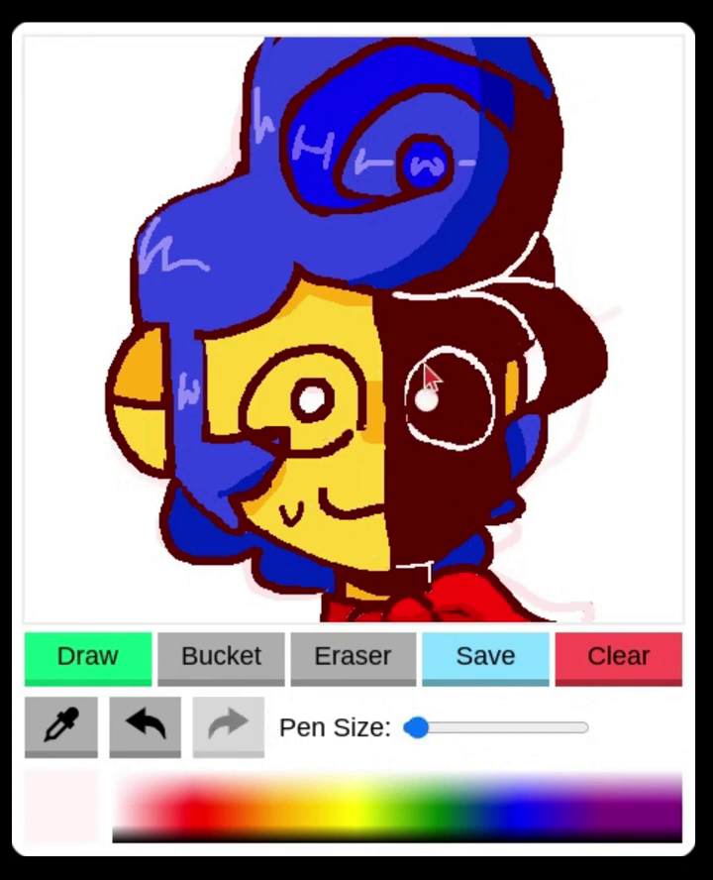
{"action": "left_click", "coordinate": [142, 738]}
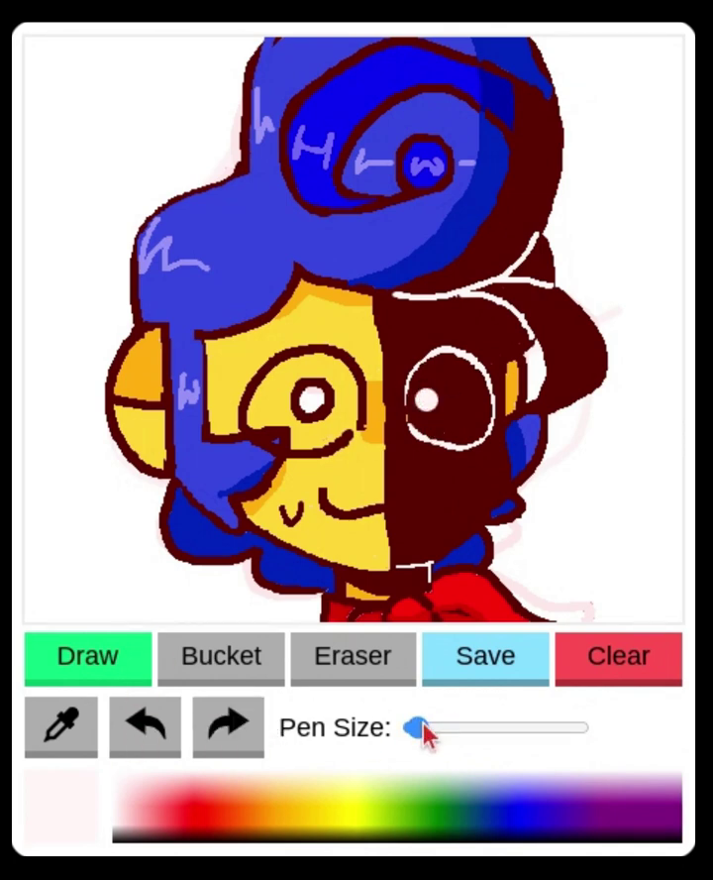
{"action": "left_click", "coordinate": [169, 739]}
{"action": "left_click_drag", "start_coordinate": [404, 407], "coordinate": [412, 434]}
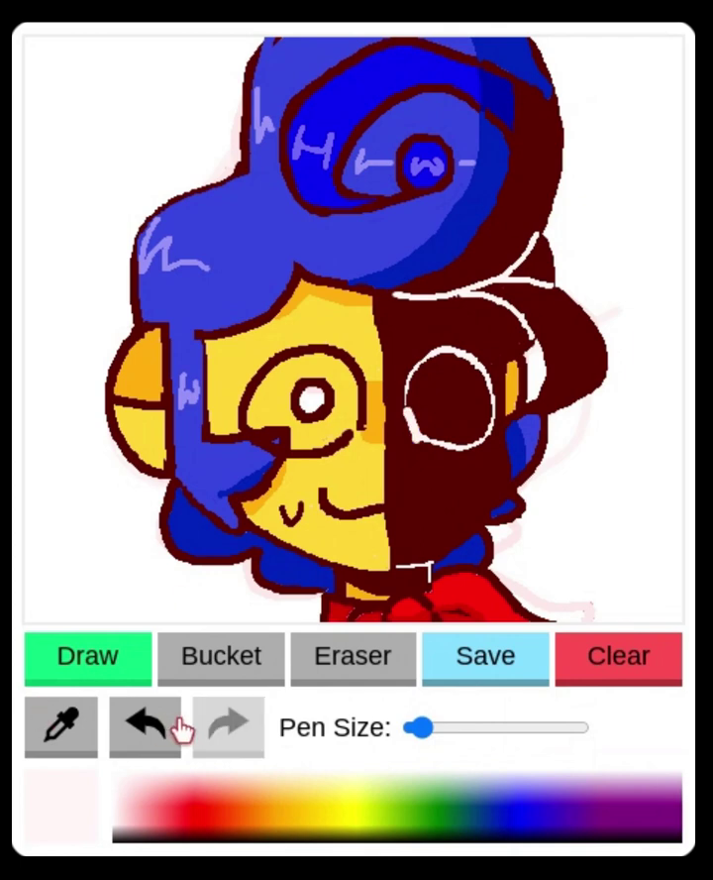
{"action": "left_click", "coordinate": [175, 723]}
{"action": "left_click", "coordinate": [426, 400]}
{"action": "left_click", "coordinate": [156, 728]}
Enlarge the pen slightly and place a small pale pupil dot inside the right eye near its inner edge, undoing one misplaced dot
{"action": "left_click", "coordinate": [431, 724]}
{"action": "left_click", "coordinate": [431, 727]}
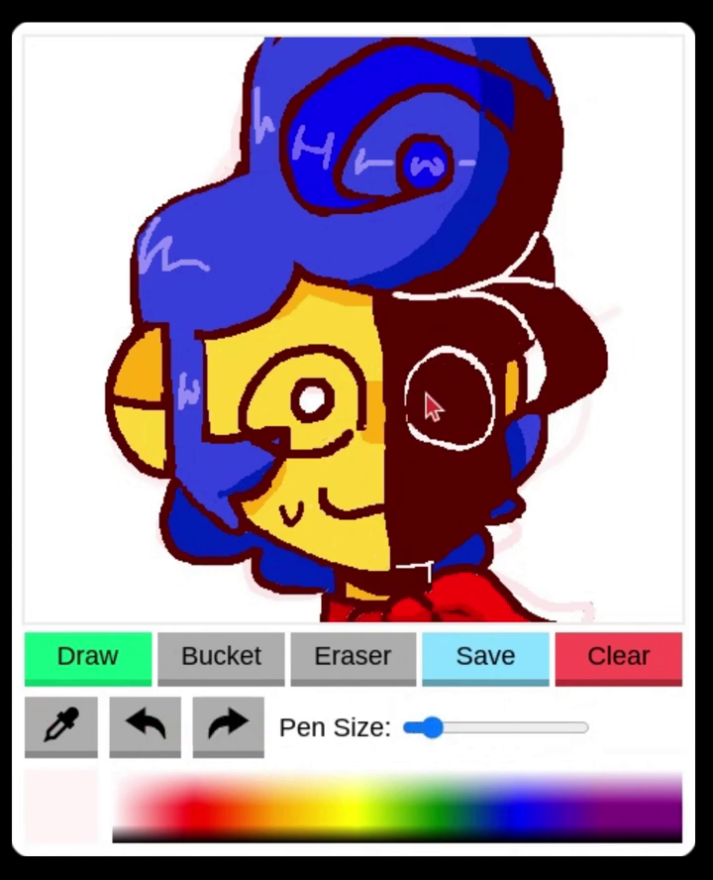
{"action": "left_click", "coordinate": [426, 402]}
{"action": "left_click", "coordinate": [146, 727]}
{"action": "left_click", "coordinate": [423, 400]}
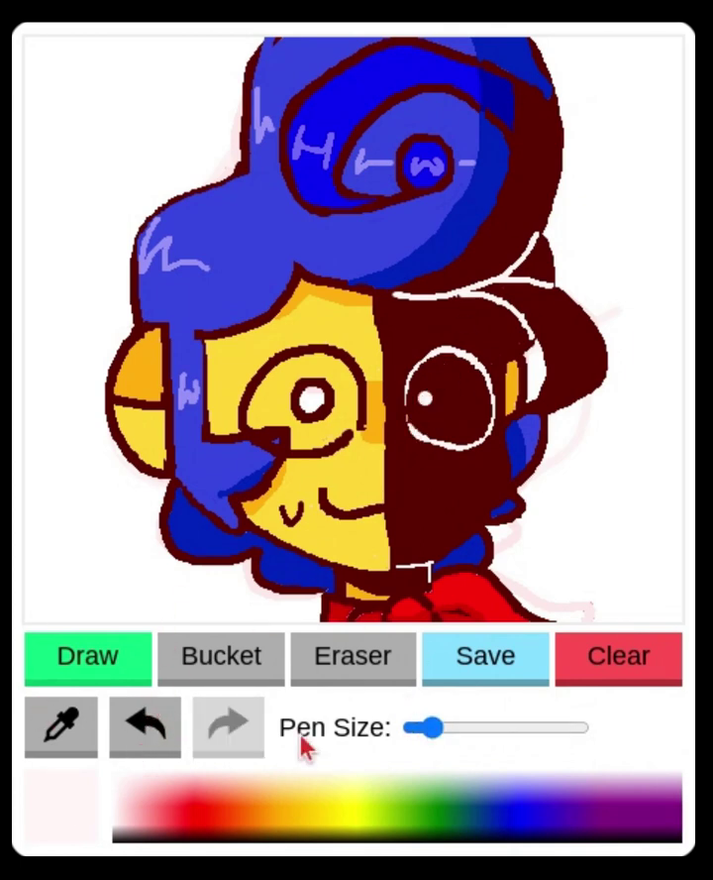
Replace the pale pupil dot near the right eye's inner edge and reduce the pen to a smaller size
{"action": "left_click", "coordinate": [148, 732]}
{"action": "left_click", "coordinate": [423, 403]}
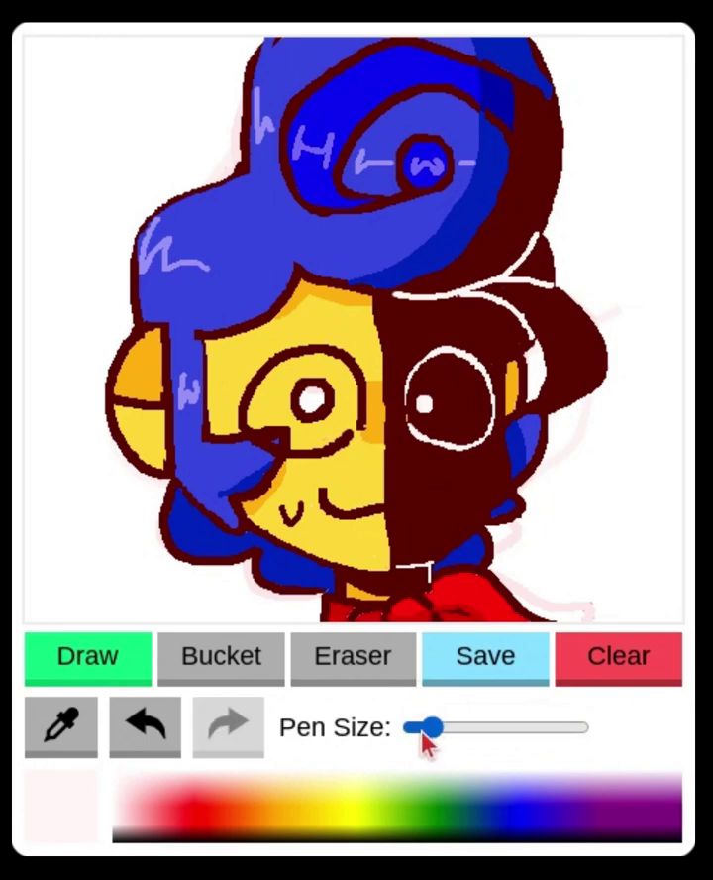
{"action": "left_click_drag", "start_coordinate": [422, 732], "coordinate": [415, 727]}
{"action": "left_click", "coordinate": [418, 402]}
{"action": "left_click", "coordinate": [149, 731]}
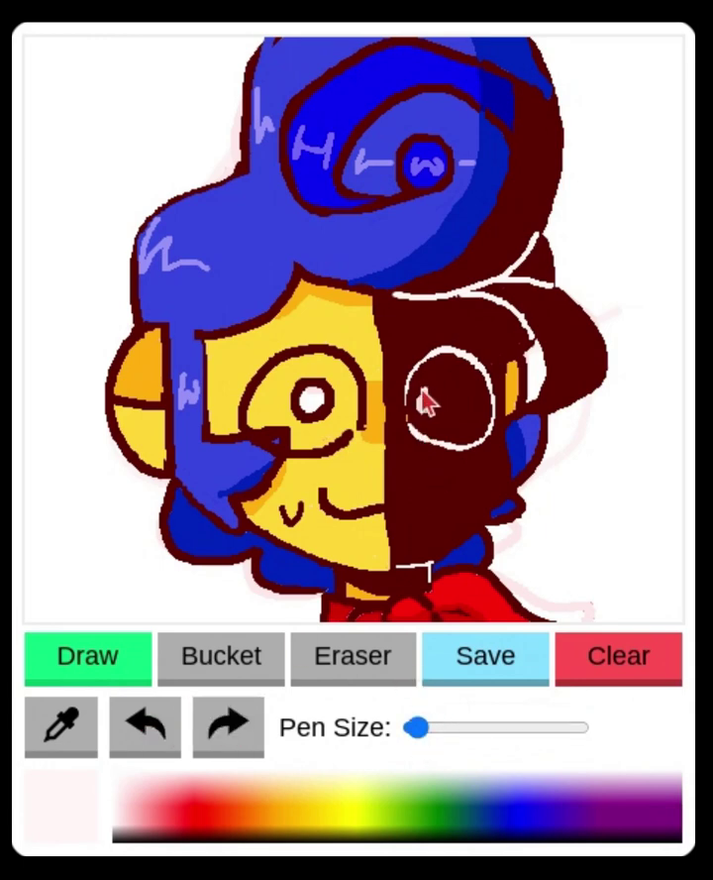
Turn the right eye's pupil dot into a four-pointed sparkle with thin pale vertical and horizontal strokes, undoing the misplaced ones
{"action": "left_click", "coordinate": [423, 404]}
{"action": "left_click", "coordinate": [157, 726]}
{"action": "mouse_move", "coordinate": [420, 385]}
{"action": "left_mouse_down"}
{"action": "mouse_move", "coordinate": [420, 422]}
{"action": "mouse_move", "coordinate": [432, 401]}
{"action": "left_mouse_up"}
{"action": "double_click", "coordinate": [145, 722]}
{"action": "left_click", "coordinate": [418, 404]}
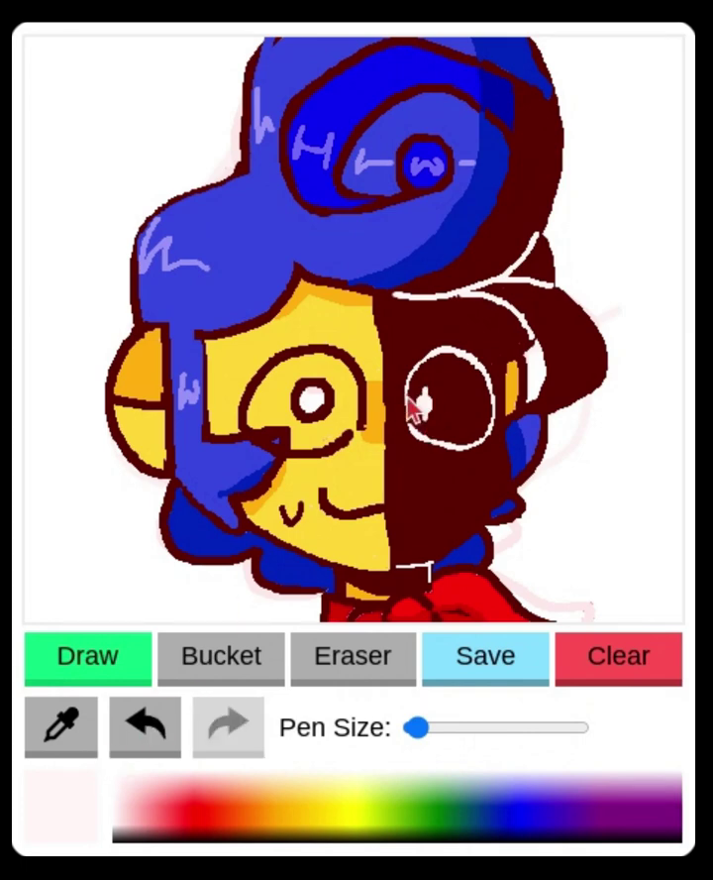
{"action": "left_click", "coordinate": [424, 402]}
{"action": "left_click", "coordinate": [148, 731]}
{"action": "left_click_drag", "start_coordinate": [410, 400], "coordinate": [443, 401]}
{"action": "left_click", "coordinate": [137, 744]}
Sample the dark red and paint over a small part of the right eye's outline at its lower-left edge
{"action": "left_click", "coordinate": [60, 727]}
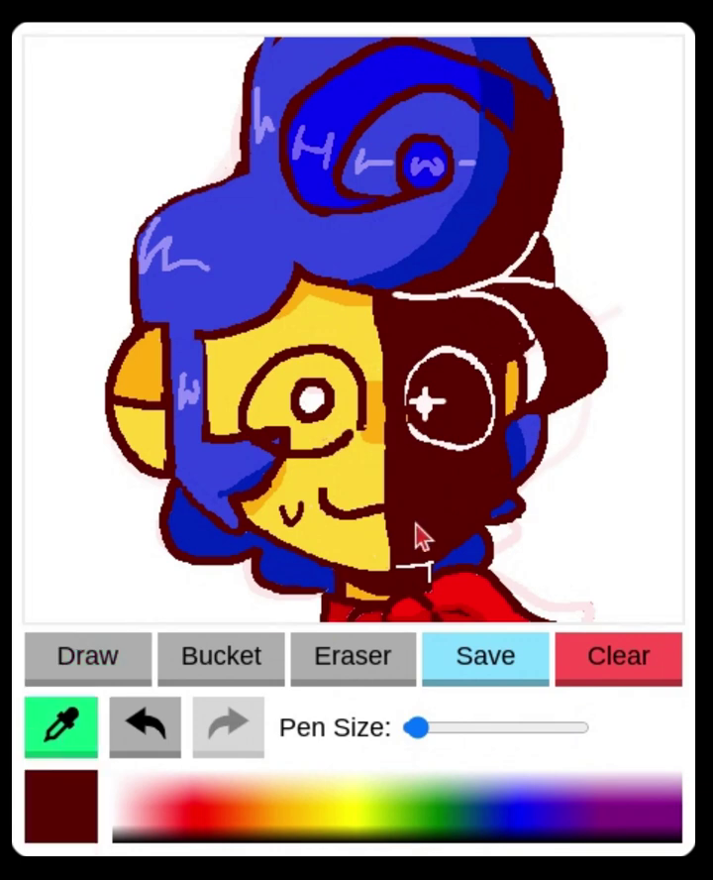
{"action": "left_click", "coordinate": [406, 428]}
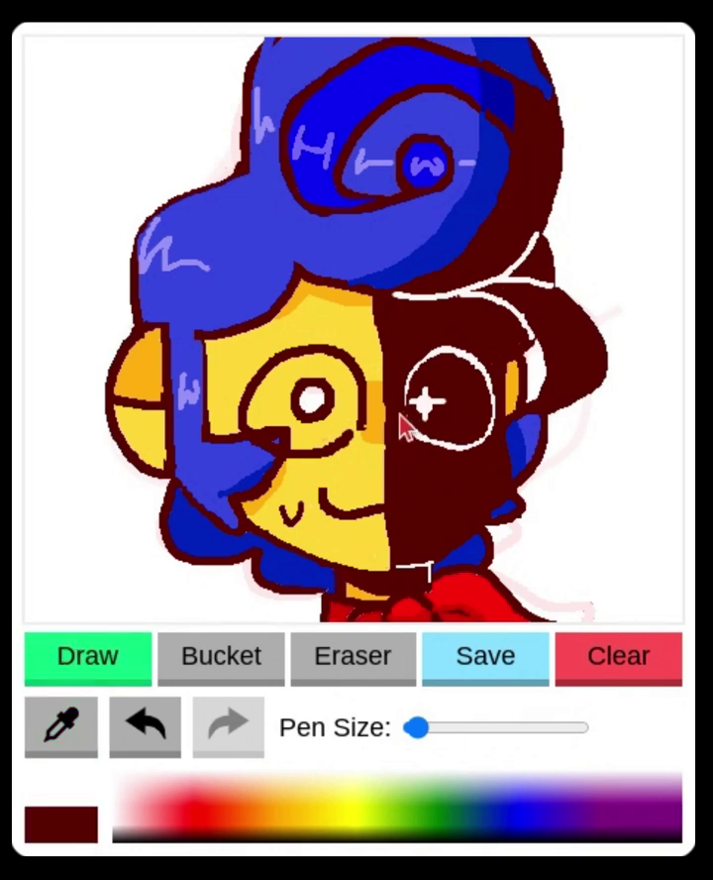
Choose a pale cream, paint over the ragged outline end at the left eye's lower-right corner and fill the eye white with cream
{"action": "left_click", "coordinate": [61, 726]}
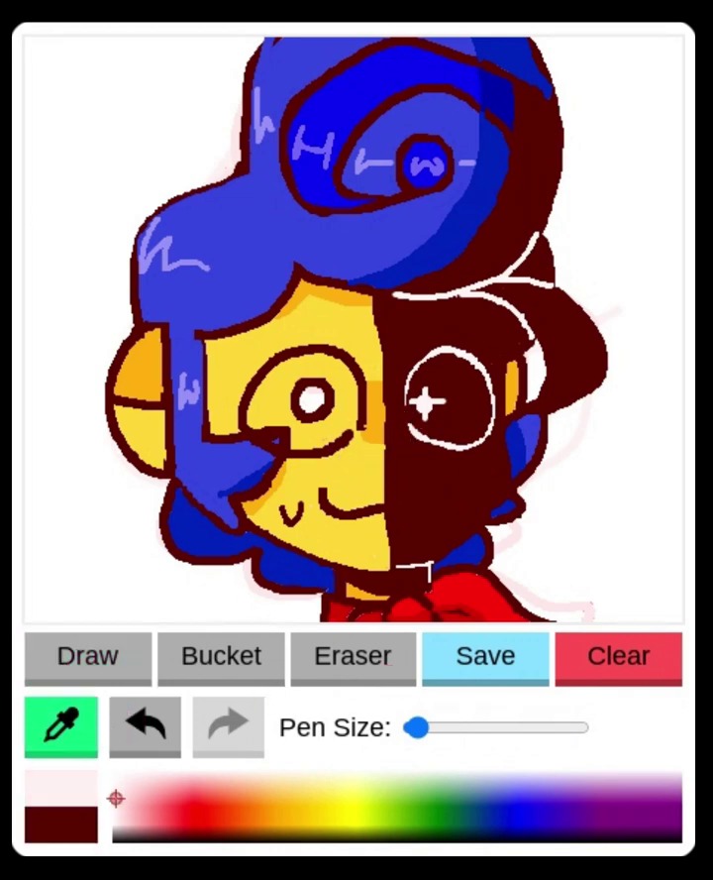
{"action": "left_click", "coordinate": [98, 668]}
{"action": "left_click_drag", "start_coordinate": [352, 417], "coordinate": [356, 429]}
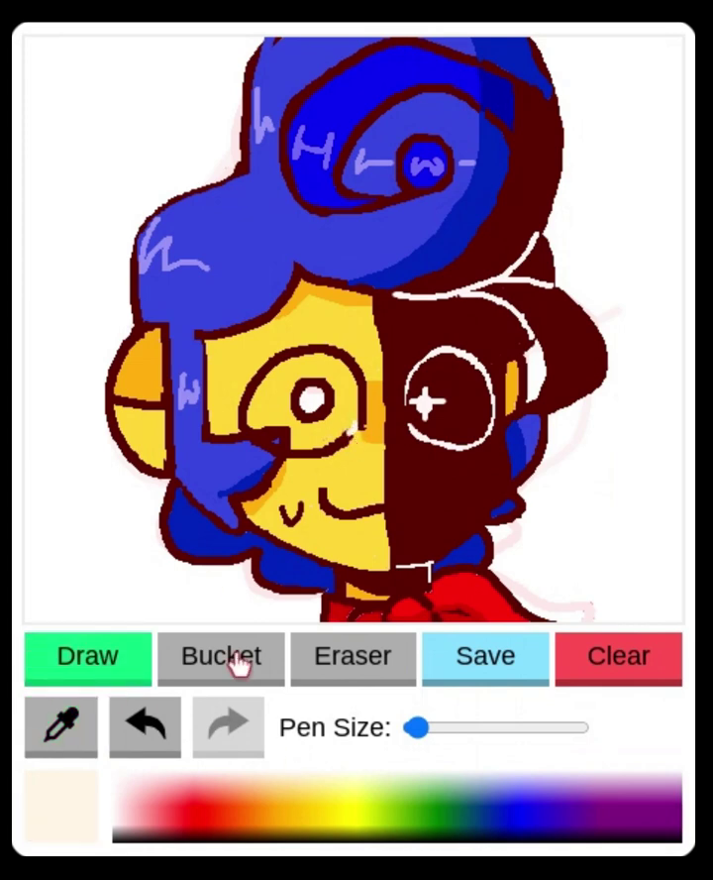
{"action": "left_click", "coordinate": [160, 706]}
{"action": "left_click", "coordinate": [237, 656]}
{"action": "left_click", "coordinate": [278, 401]}
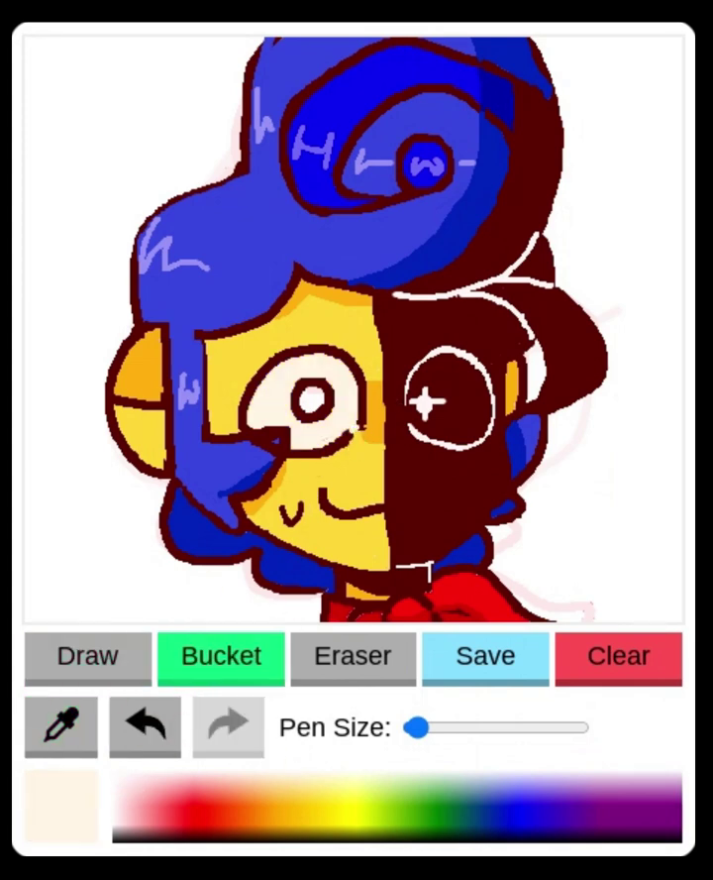
Sample the dark red and redraw the missing piece of outline at the left eye's lower-right edge
{"action": "left_click", "coordinate": [60, 726]}
{"action": "left_click", "coordinate": [412, 495]}
{"action": "left_click", "coordinate": [109, 674]}
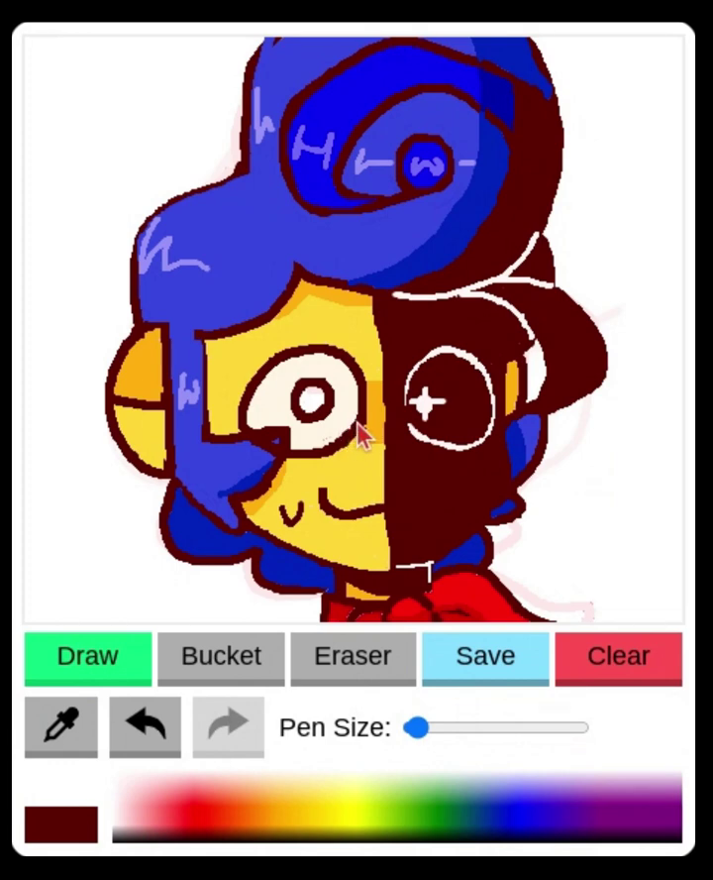
{"action": "left_click", "coordinate": [169, 715]}
{"action": "left_click", "coordinate": [227, 721]}
Try thin greyish dividing lines across the middle of the left eye's white, undoing the first attempts
{"action": "left_click", "coordinate": [65, 726]}
{"action": "left_click", "coordinate": [274, 401]}
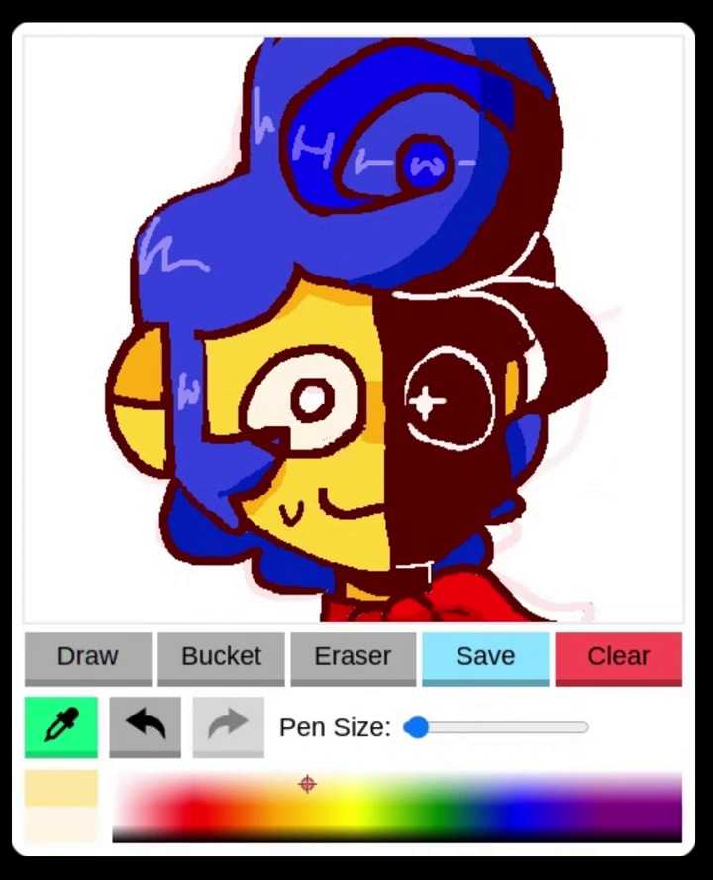
{"action": "left_click", "coordinate": [116, 828]}
{"action": "left_click", "coordinate": [112, 656]}
{"action": "left_click_drag", "start_coordinate": [252, 410], "coordinate": [322, 408]}
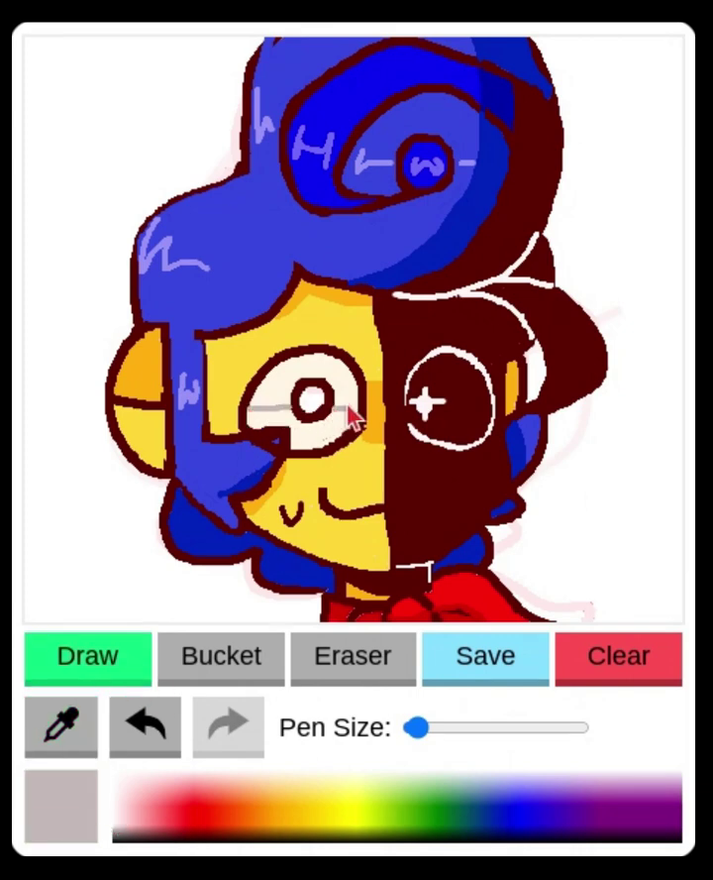
{"action": "left_click", "coordinate": [143, 728]}
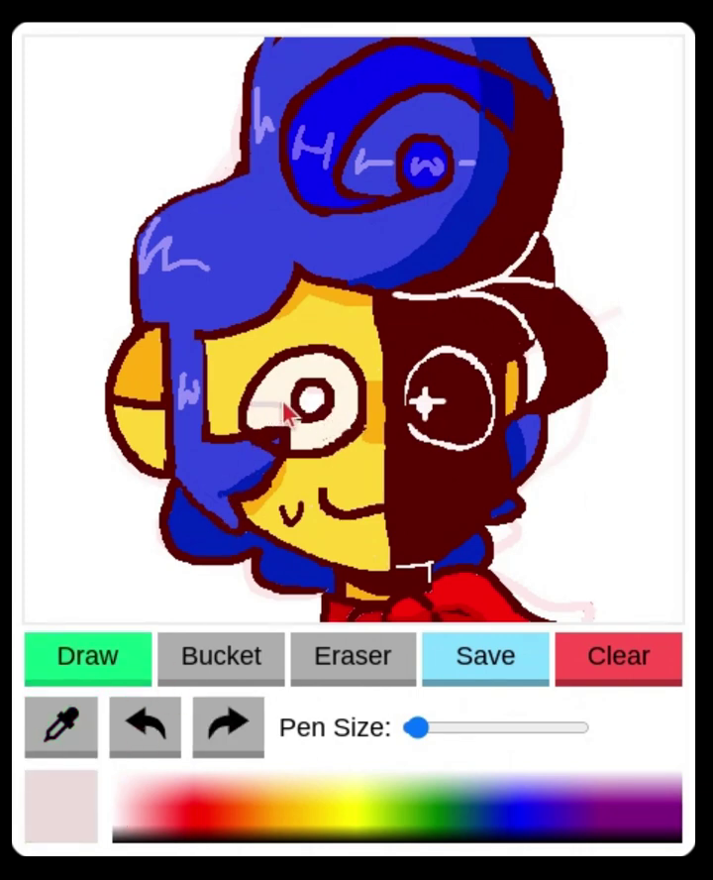
{"action": "left_click_drag", "start_coordinate": [287, 412], "coordinate": [338, 409]}
{"action": "left_click", "coordinate": [143, 728]}
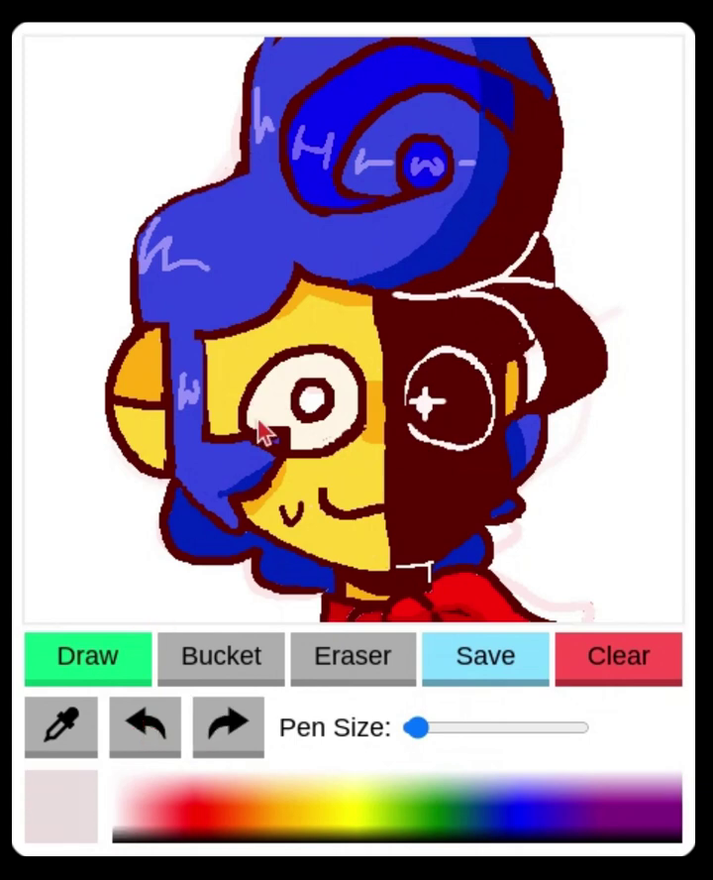
{"action": "mouse_move", "coordinate": [260, 401]}
{"action": "left_mouse_down"}
{"action": "mouse_move", "coordinate": [285, 393]}
{"action": "mouse_move", "coordinate": [342, 406]}
{"action": "left_mouse_up"}
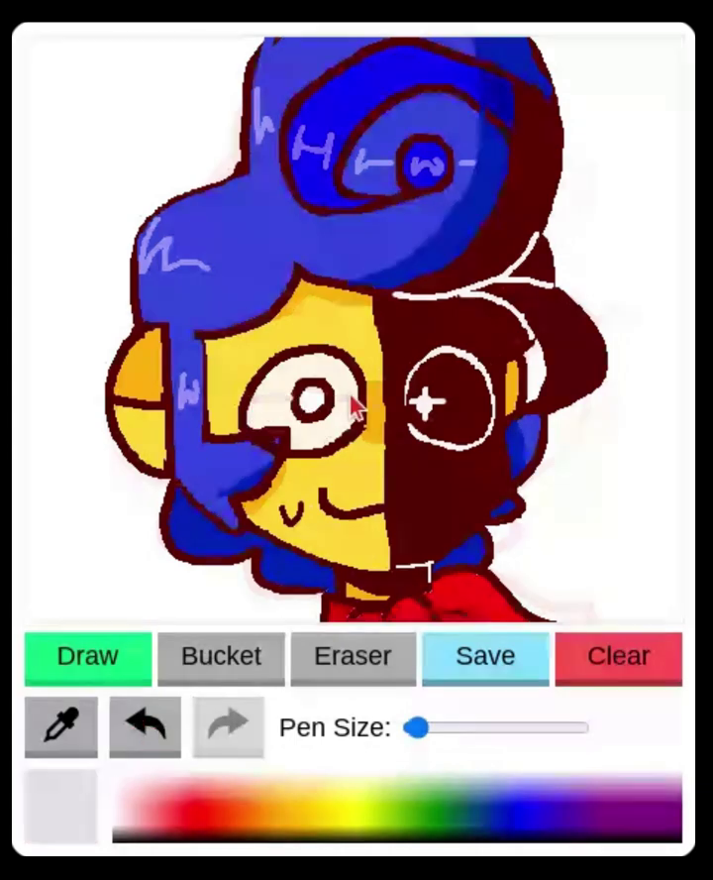
Refill the left eye's white with a near-white colour, undoing a green test fill
{"action": "left_click", "coordinate": [232, 668]}
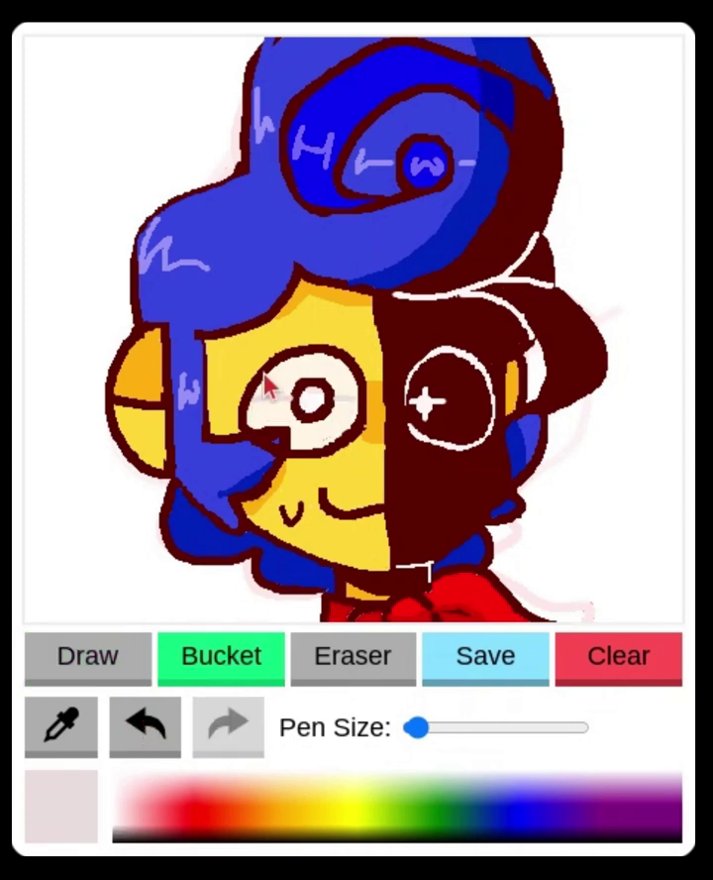
{"action": "left_click", "coordinate": [423, 812]}
{"action": "left_click", "coordinate": [294, 389]}
{"action": "left_click", "coordinate": [142, 732]}
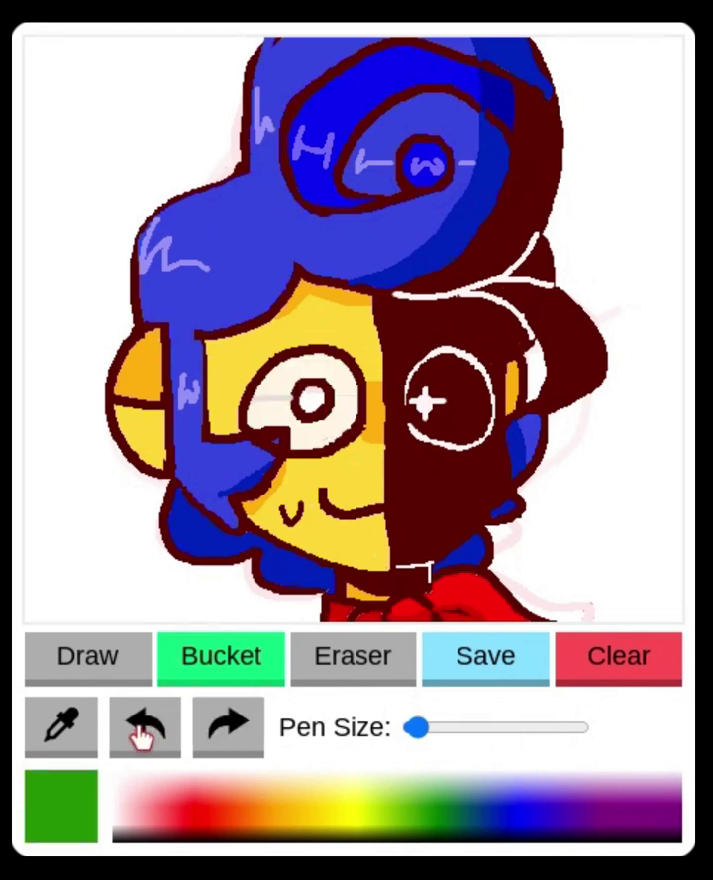
{"action": "left_click", "coordinate": [337, 421]}
{"action": "left_click", "coordinate": [121, 801]}
{"action": "left_click", "coordinate": [357, 414]}
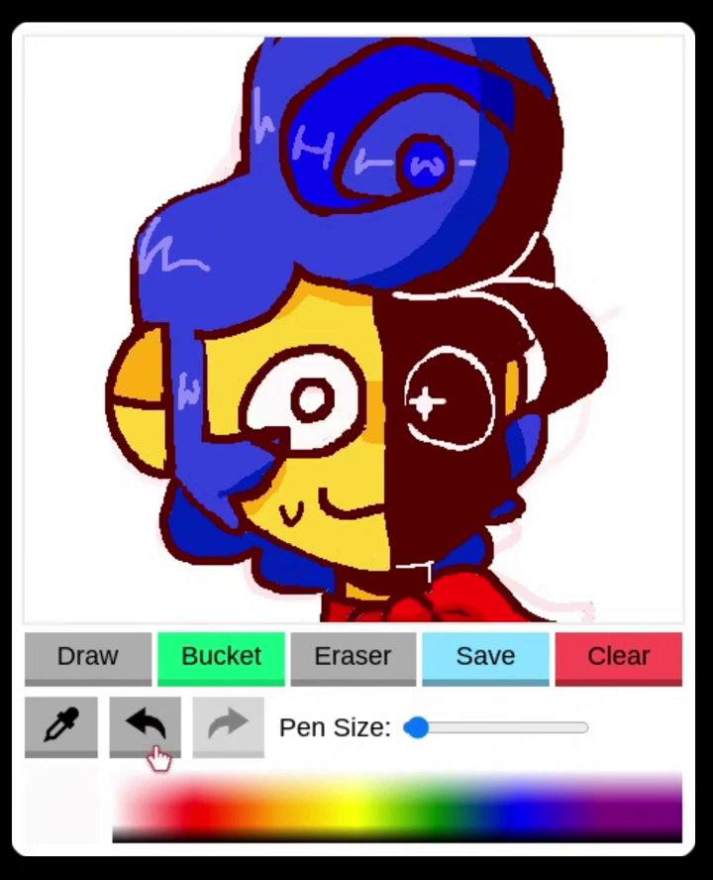
Draw a light grey line across the left eye's middle and fill the upper half of the eye white with light grey
{"action": "left_click", "coordinate": [89, 656]}
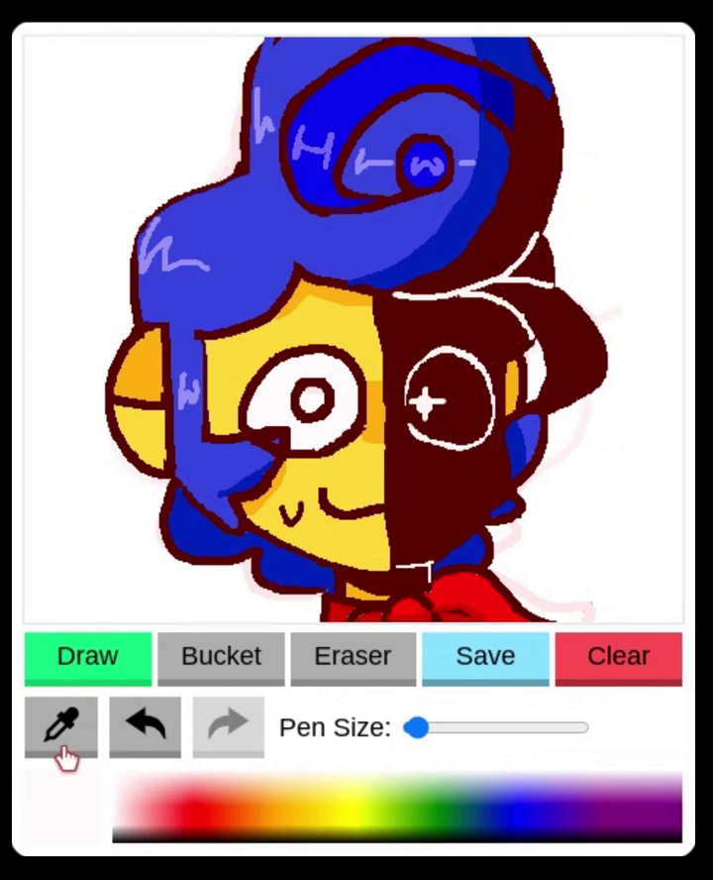
{"action": "left_click", "coordinate": [113, 827]}
{"action": "left_click_drag", "start_coordinate": [251, 402], "coordinate": [310, 401]}
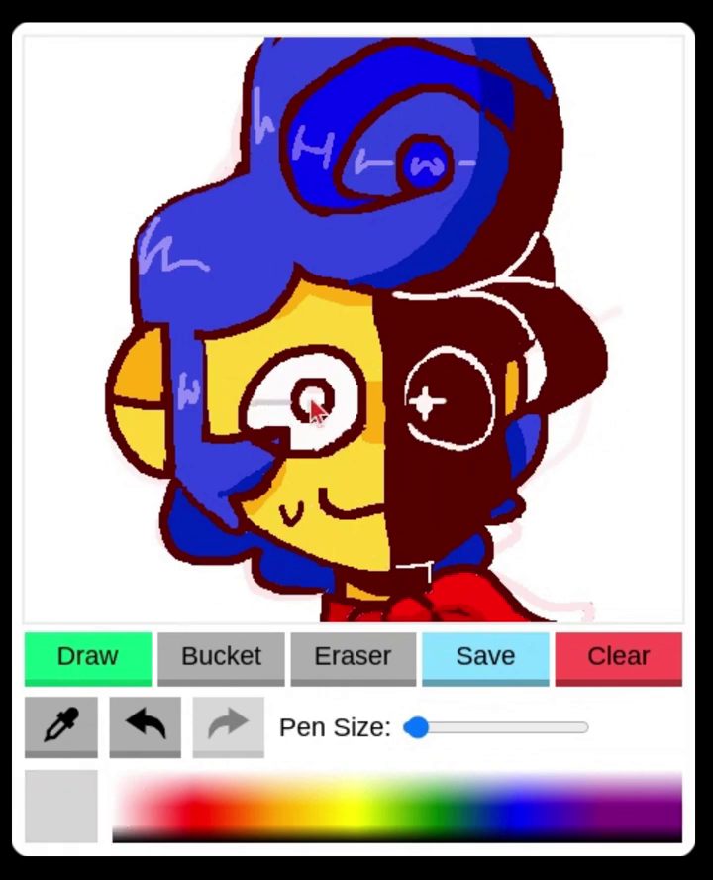
{"action": "left_click", "coordinate": [250, 682]}
{"action": "left_click", "coordinate": [267, 409]}
{"action": "left_click", "coordinate": [84, 678]}
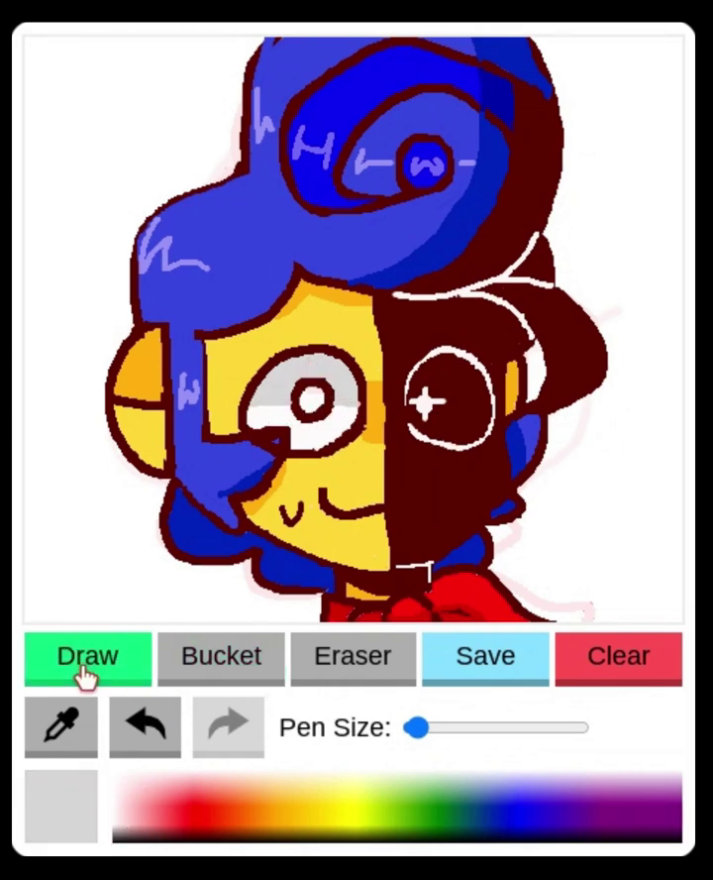
Fill the left eye's iris with dark maroon and paint a brighter red crescent along its lower edge
{"action": "left_click", "coordinate": [191, 835]}
{"action": "left_click", "coordinate": [62, 726]}
{"action": "left_click", "coordinate": [418, 560]}
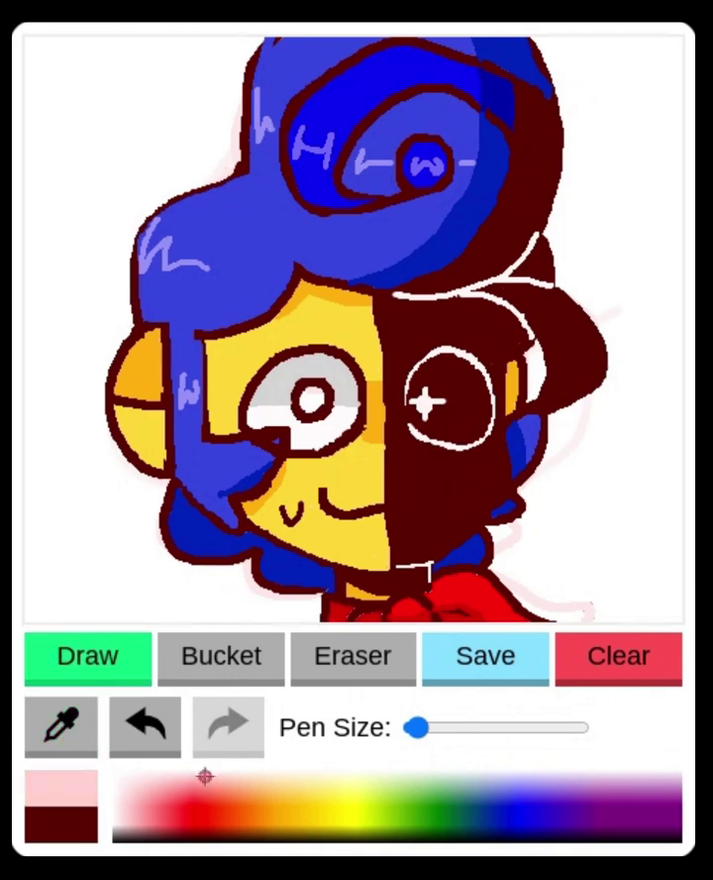
{"action": "left_click", "coordinate": [215, 828]}
{"action": "left_click", "coordinate": [160, 711]}
{"action": "left_click", "coordinate": [221, 656]}
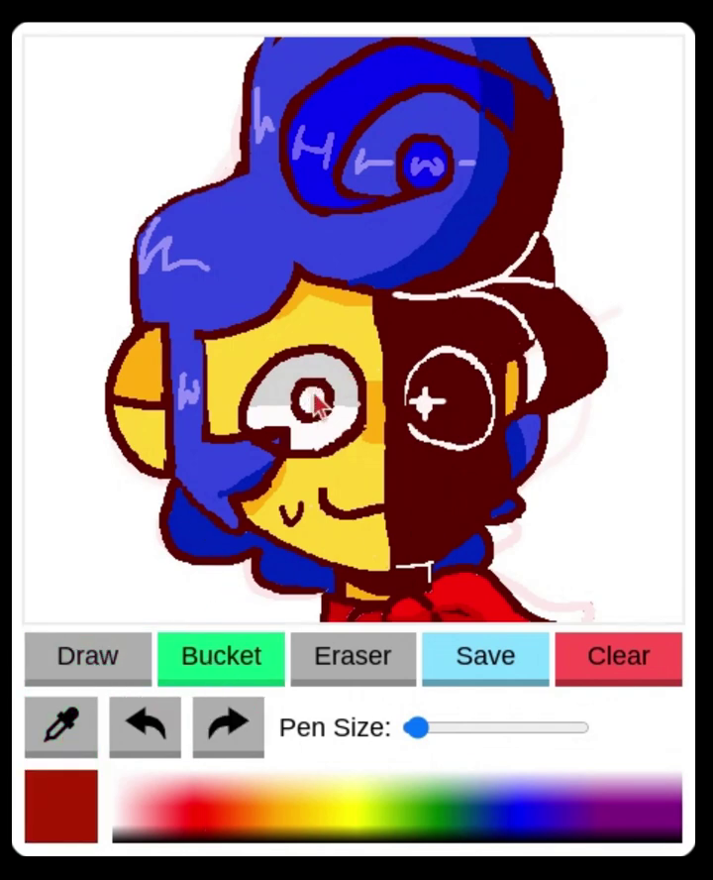
{"action": "left_click", "coordinate": [310, 402]}
{"action": "left_click", "coordinate": [214, 837]}
{"action": "left_click", "coordinate": [307, 401]}
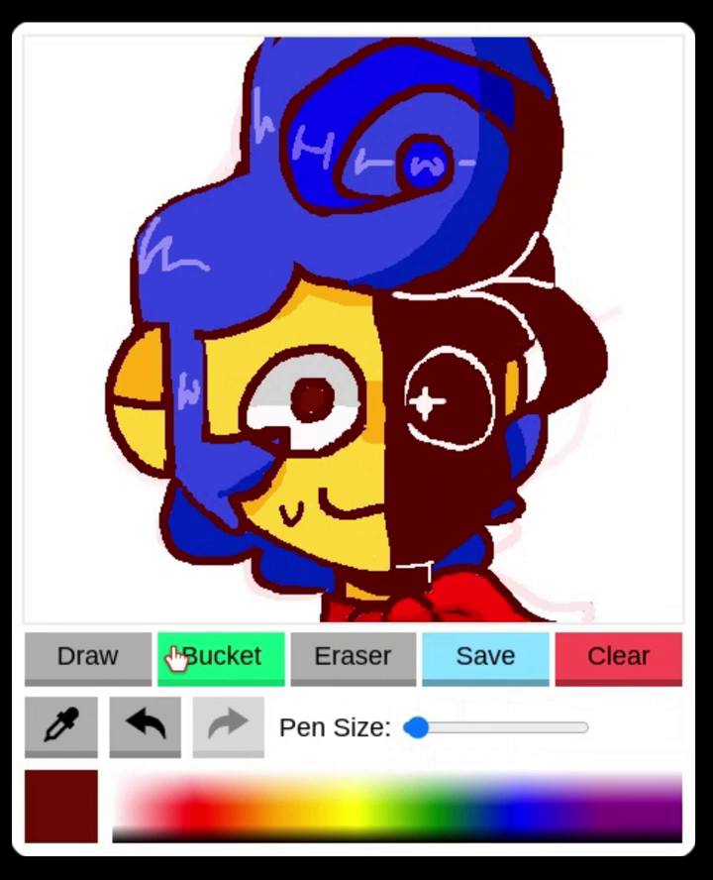
{"action": "left_click", "coordinate": [87, 655]}
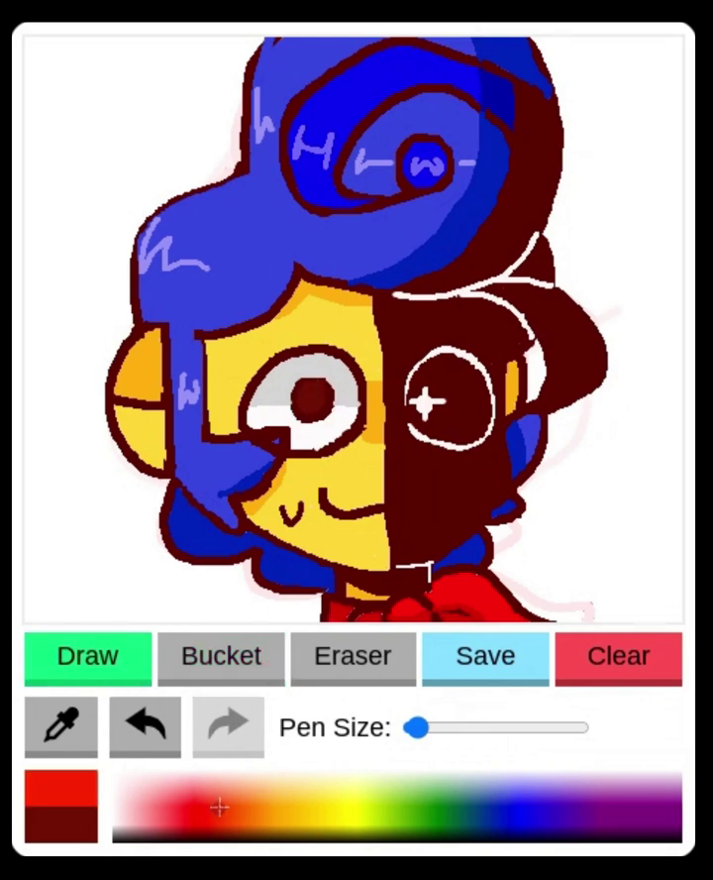
{"action": "left_click", "coordinate": [188, 824]}
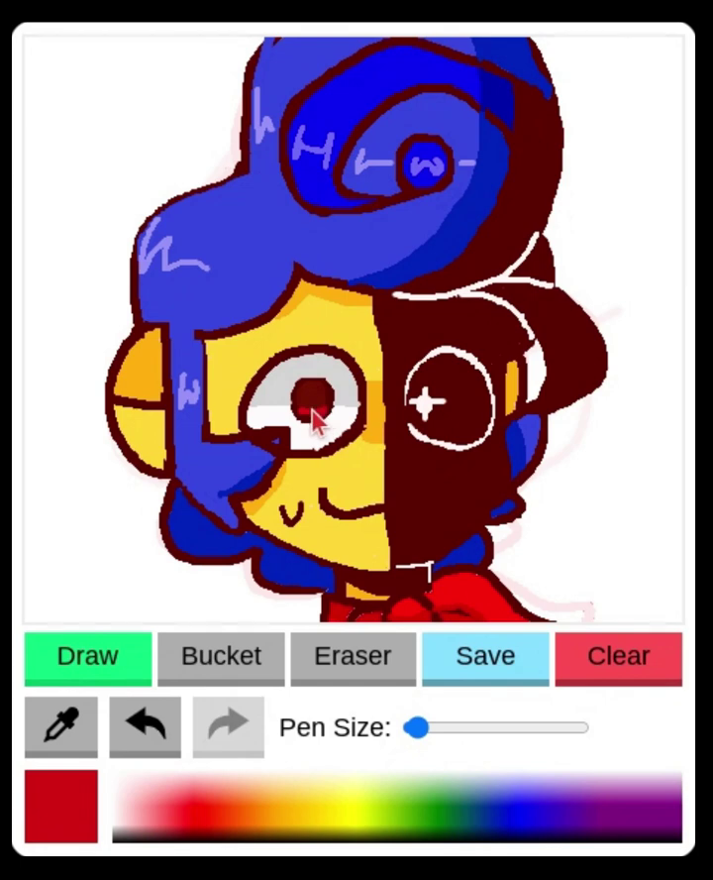
Sample the dark red and try a small stroke on the bun's swirl outline, undoing it
{"action": "left_click", "coordinate": [73, 745]}
{"action": "left_click", "coordinate": [528, 201]}
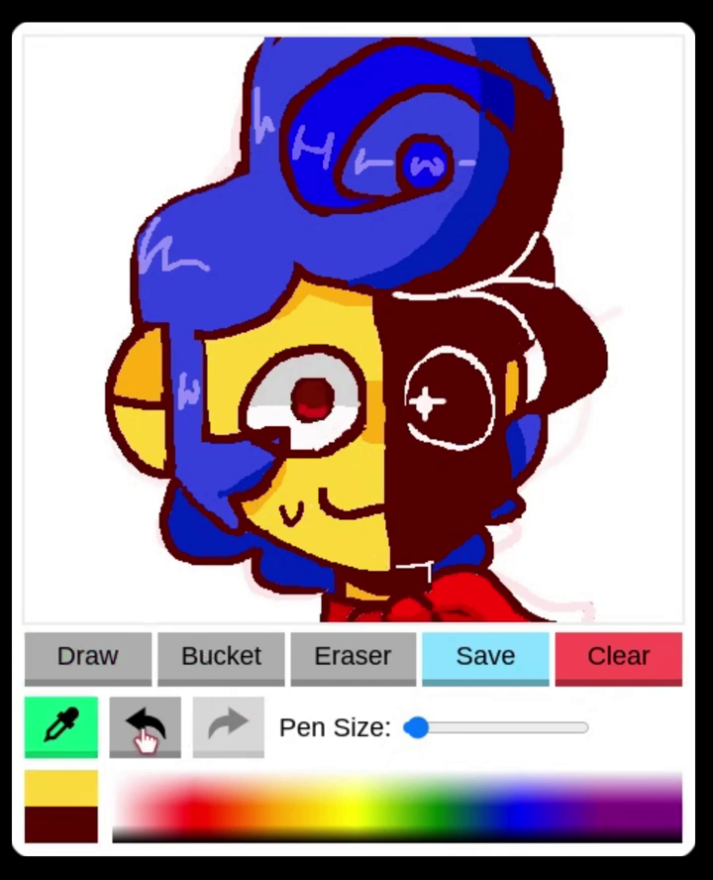
{"action": "left_click", "coordinate": [99, 658]}
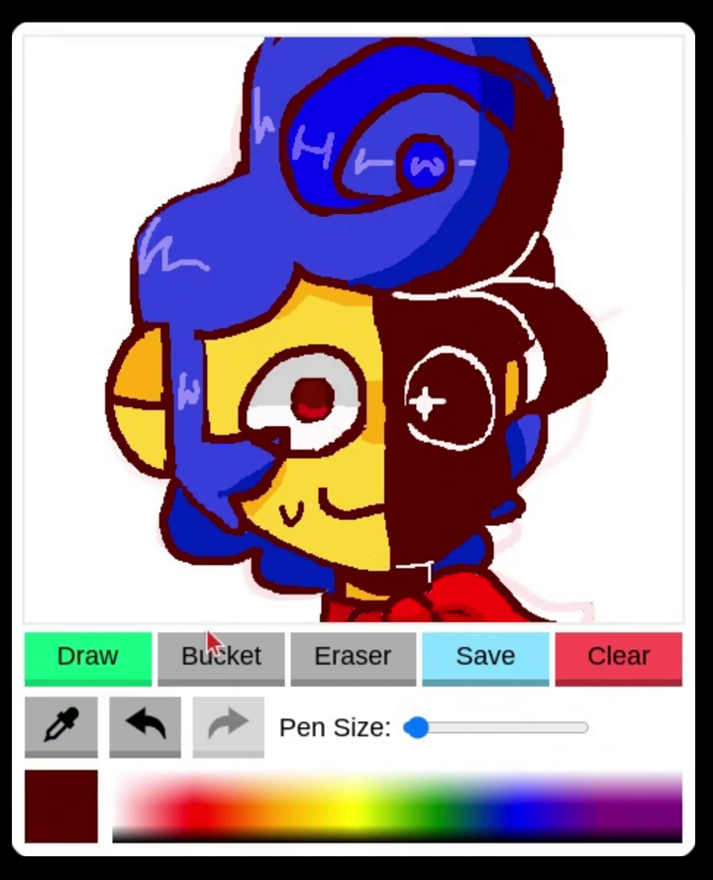
{"action": "left_click", "coordinate": [159, 723]}
{"action": "mouse_move", "coordinate": [470, 55]}
{"action": "left_mouse_down"}
{"action": "mouse_move", "coordinate": [479, 51]}
{"action": "mouse_move", "coordinate": [469, 53]}
{"action": "left_mouse_up"}
{"action": "left_click", "coordinate": [163, 722]}
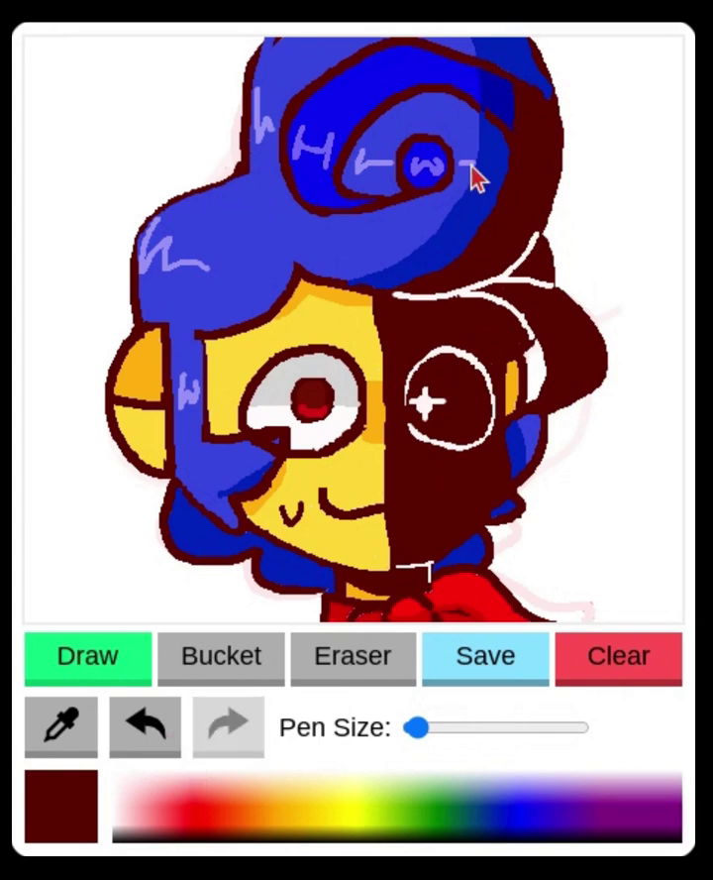
{"action": "left_click", "coordinate": [149, 728]}
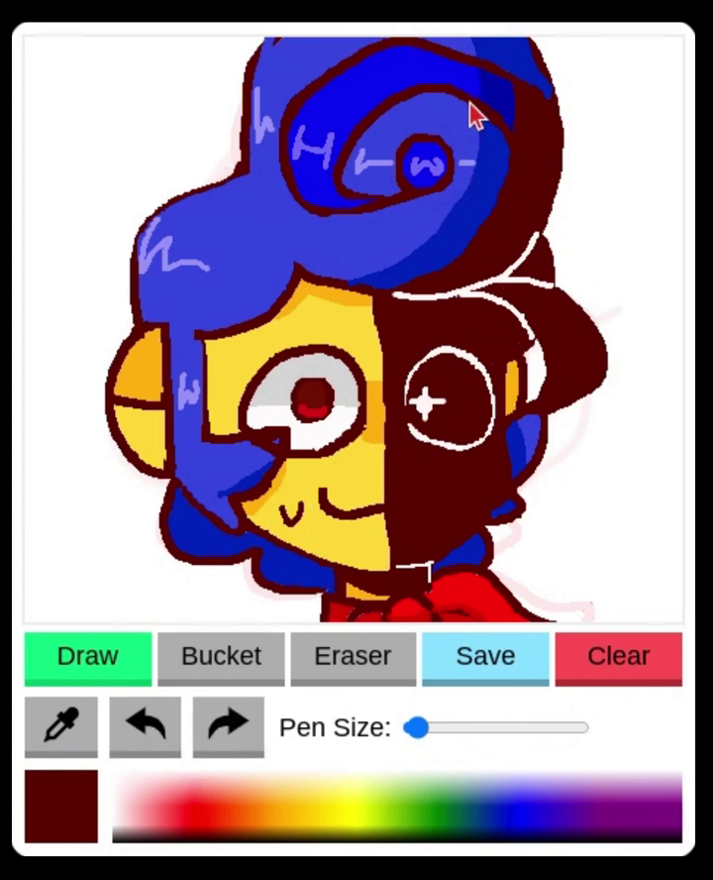
{"action": "key", "text": "ctrl+y"}
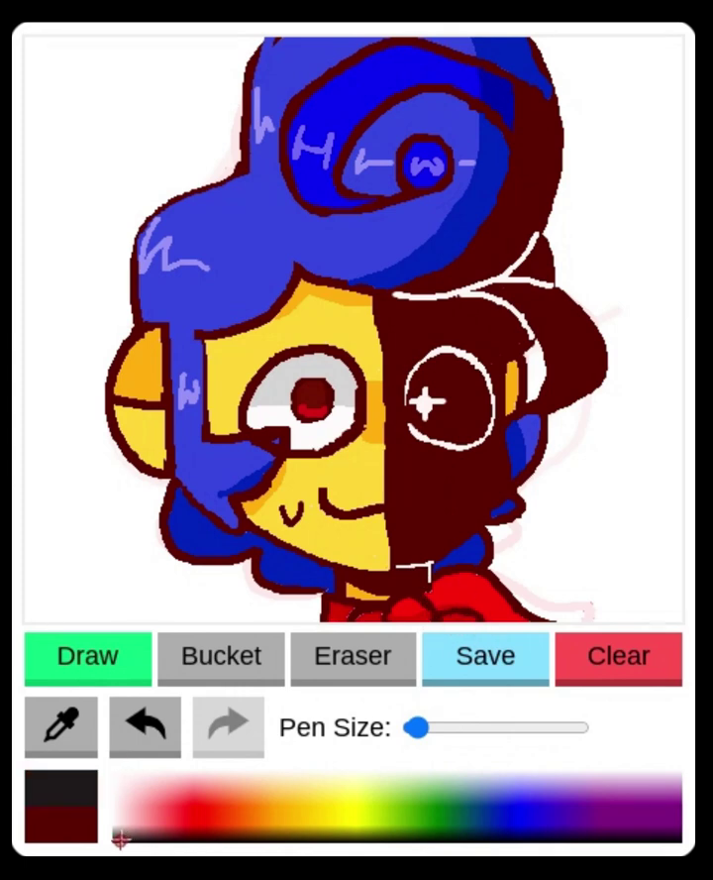
Try filling the white background on both sides of the character with very dark grey, undoing the fills
{"action": "left_click", "coordinate": [221, 655]}
{"action": "left_click", "coordinate": [114, 520]}
{"action": "left_click", "coordinate": [637, 496]}
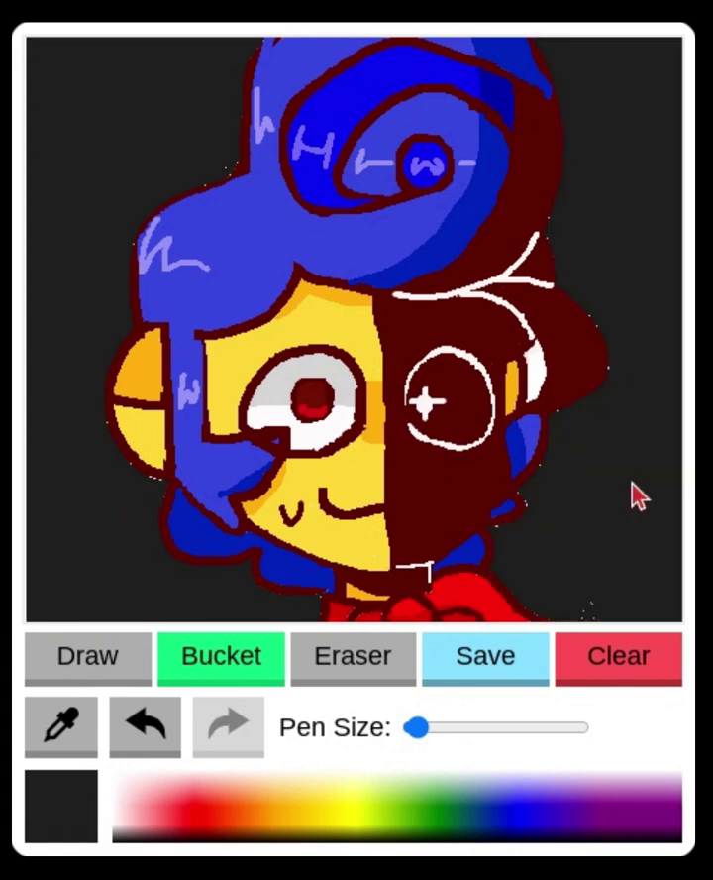
{"action": "left_click", "coordinate": [153, 726]}
{"action": "left_click", "coordinate": [152, 725]}
Sample the dark red and redraw the outline at the bun's upper-left edge, undoing one stroke
{"action": "left_click", "coordinate": [61, 726]}
{"action": "left_click", "coordinate": [267, 303]}
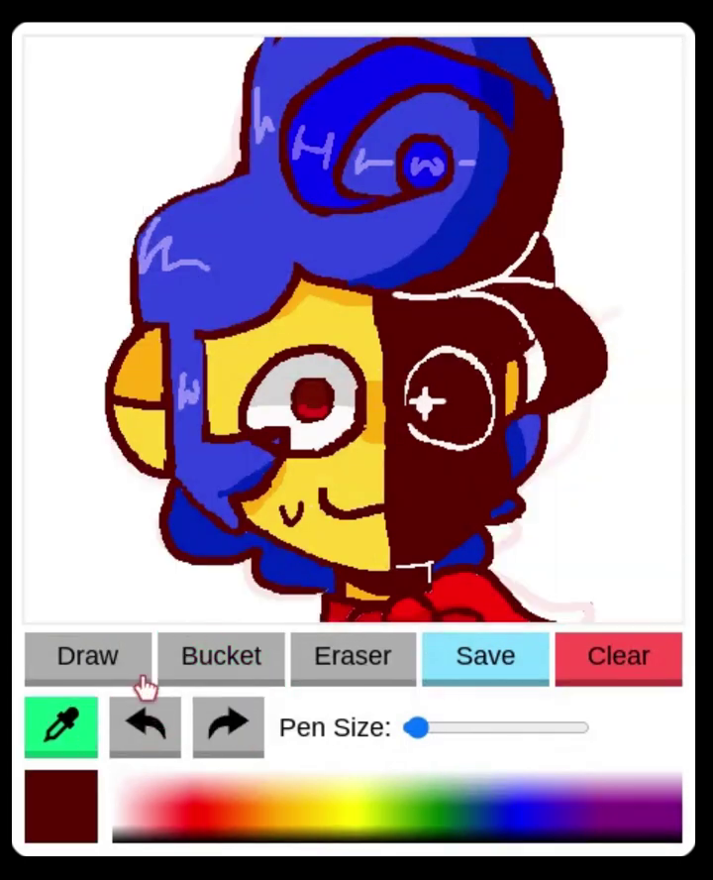
{"action": "left_click", "coordinate": [138, 673]}
{"action": "left_click_drag", "start_coordinate": [270, 38], "coordinate": [244, 56]}
{"action": "left_click", "coordinate": [122, 724]}
{"action": "left_click", "coordinate": [283, 49]}
Erase stray ends of the pale sketch line beside the right shoulder and fill the background on both sides with near-black purple
{"action": "left_click", "coordinate": [346, 684]}
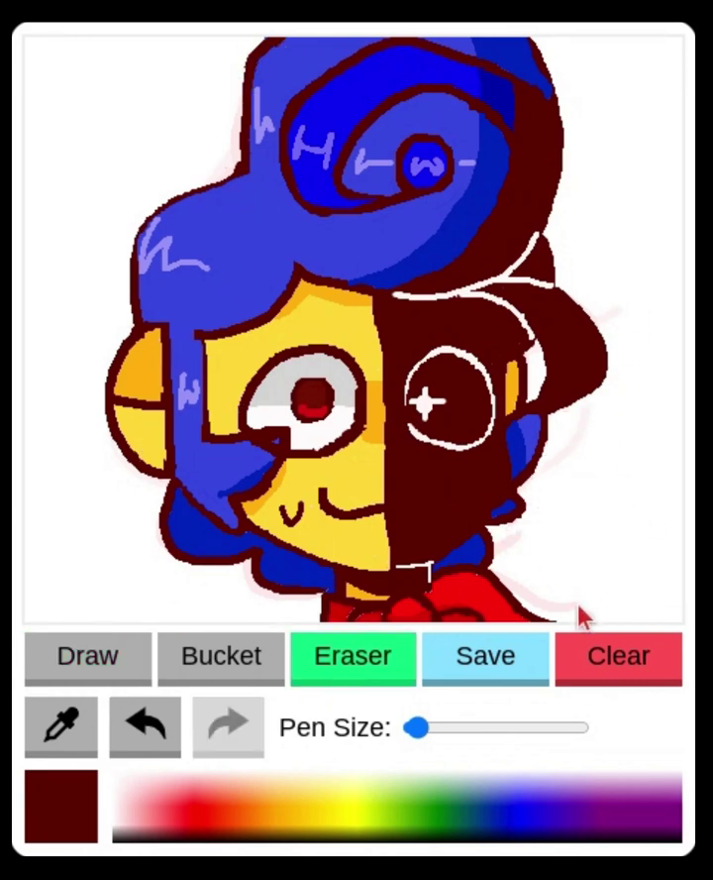
{"action": "left_click", "coordinate": [677, 838]}
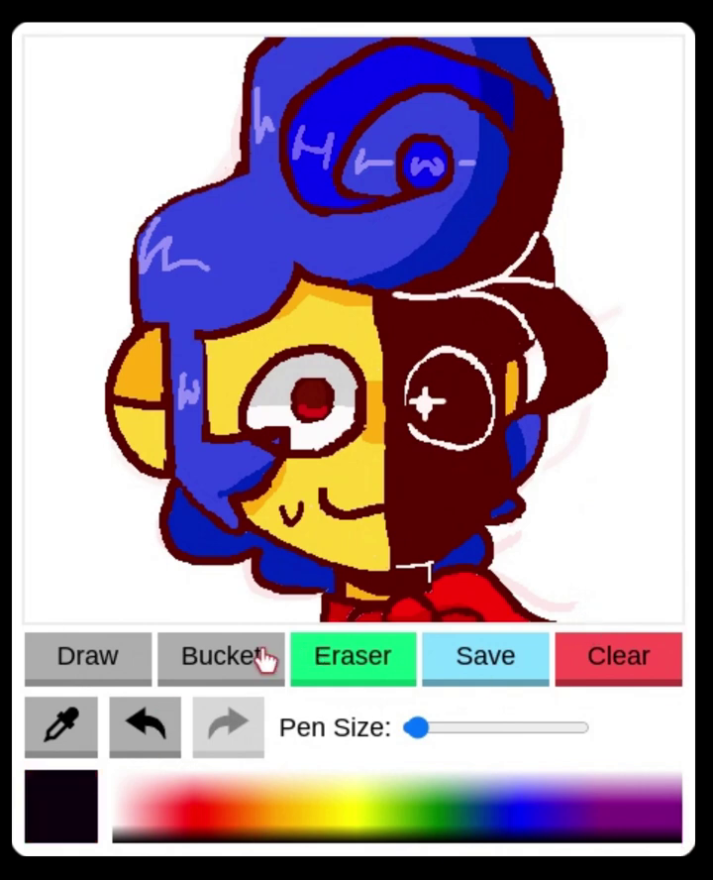
{"action": "left_click", "coordinate": [262, 656]}
{"action": "left_click", "coordinate": [162, 590]}
{"action": "left_click", "coordinate": [606, 573]}
Paint over the stray light specks along the character's left contour with near-black purple
{"action": "left_click", "coordinate": [84, 661]}
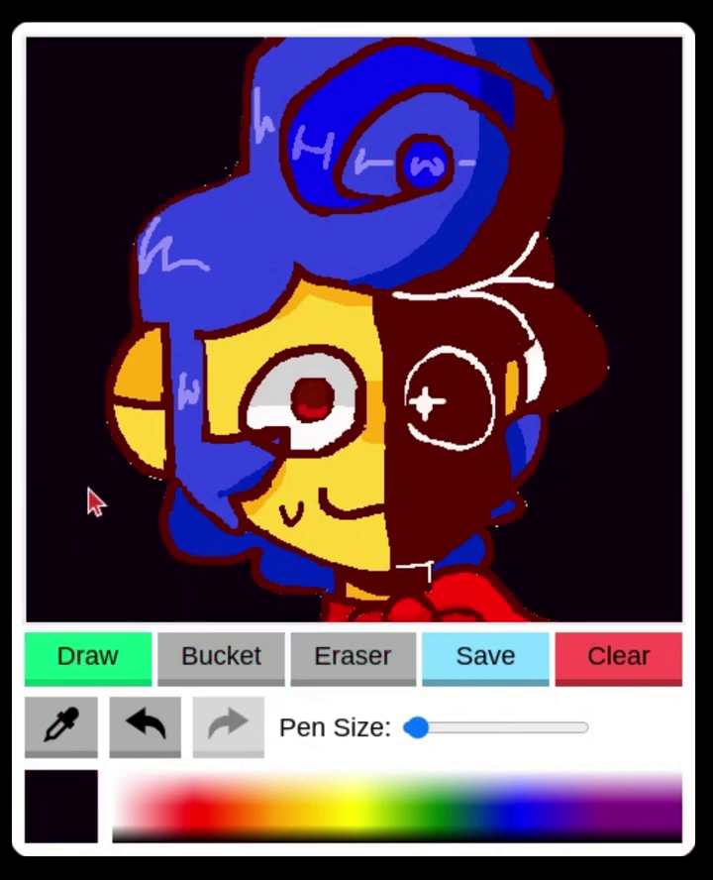
{"action": "key", "text": "ctrl+z"}
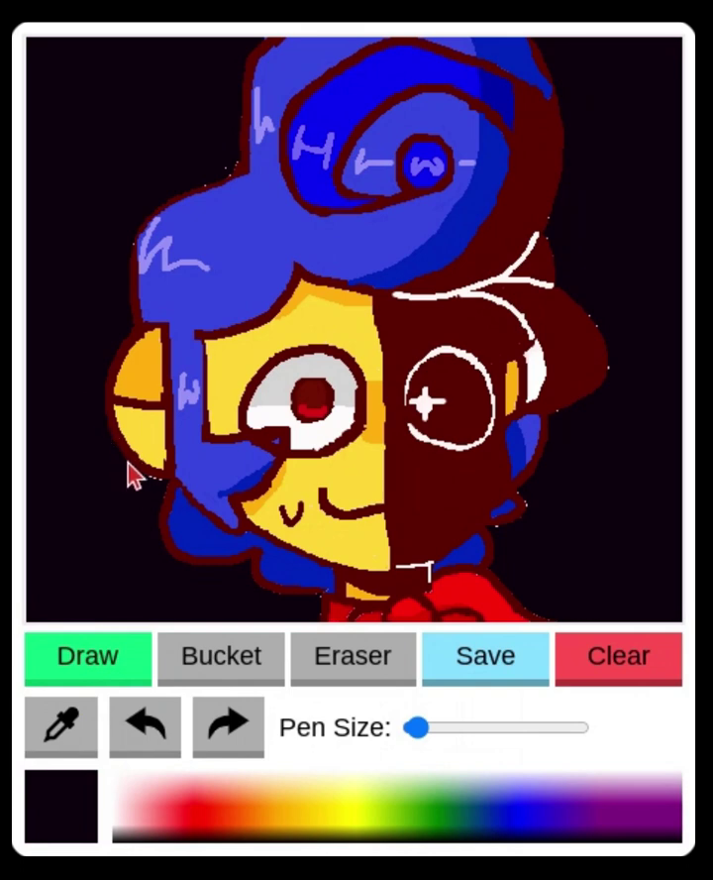
{"action": "key", "text": "ctrl+y"}
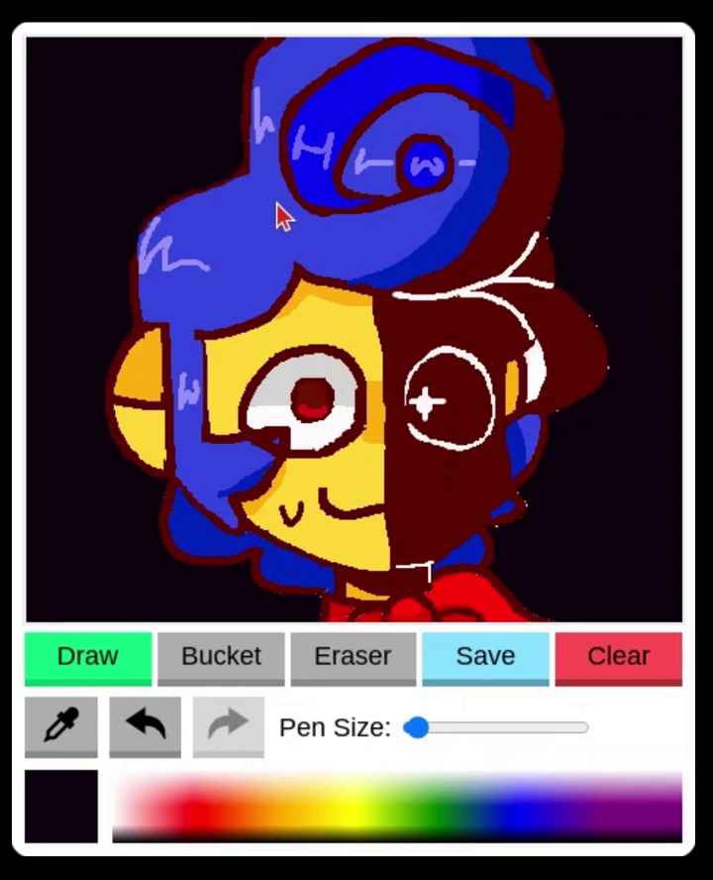
Fill the white gap beside the right ear with near-black purple
{"action": "left_click", "coordinate": [218, 658]}
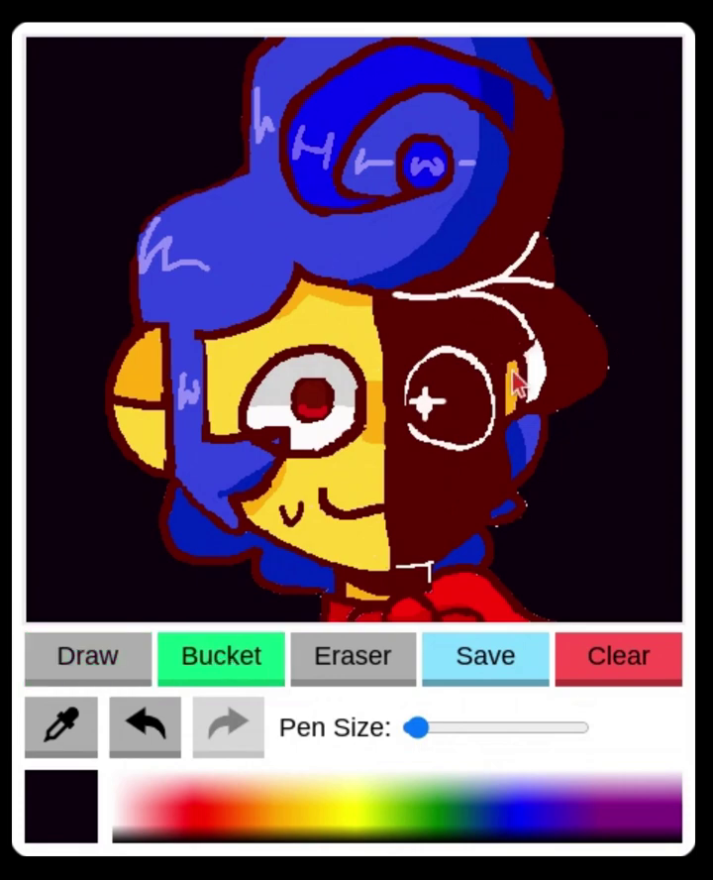
{"action": "key", "text": "d"}
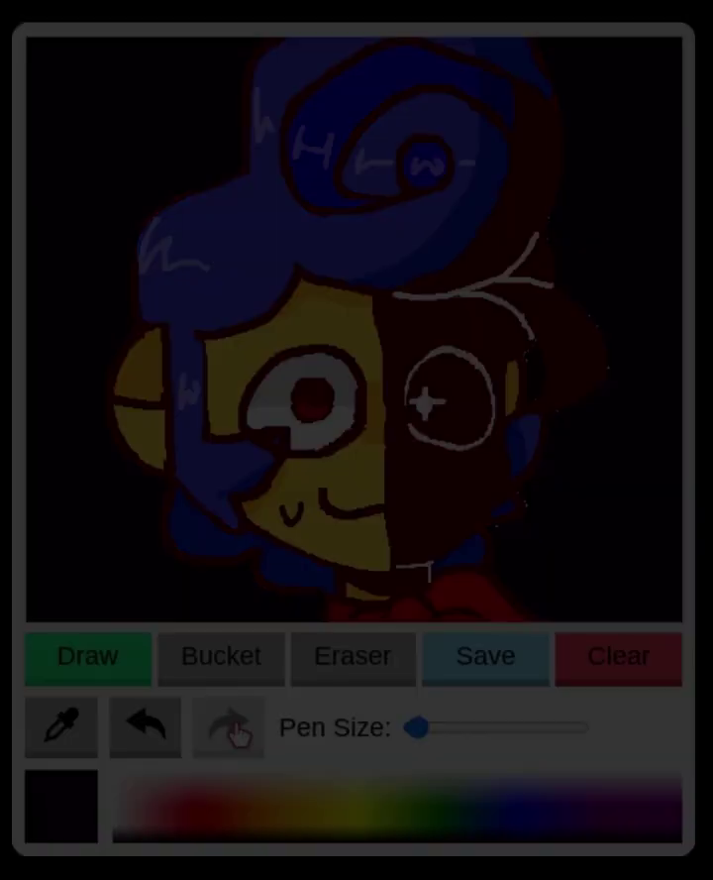